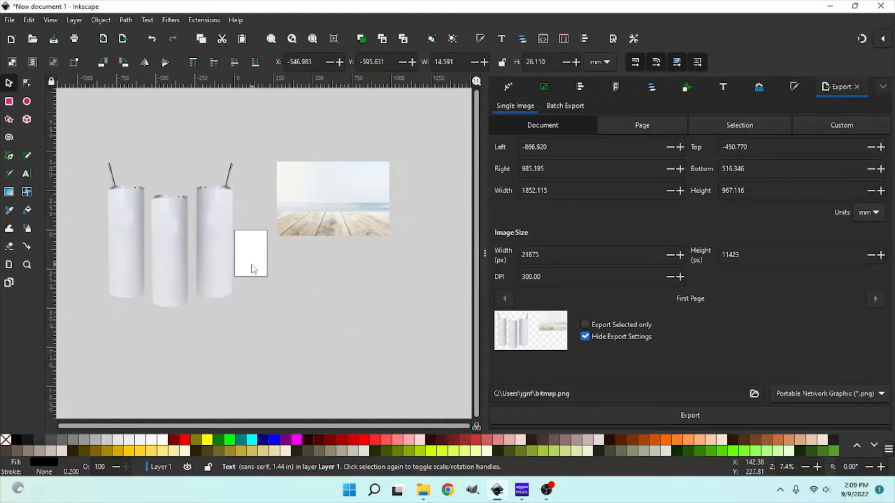
Position the three-tumbler image over the beach background and raise it to the top of the stacking order.
mouse_move(220, 233)
mouse_down()
mouse_move(222, 206)
mouse_move(223, 234)
mouse_up()
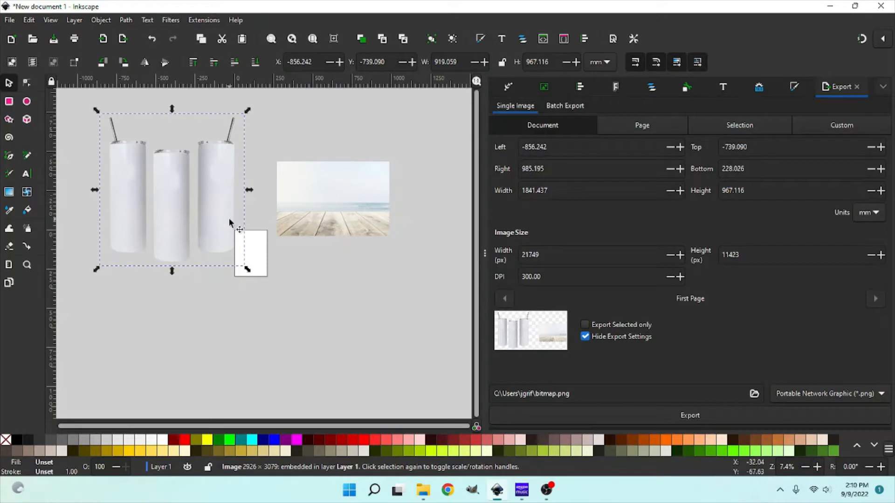
drag(224, 200, 368, 191)
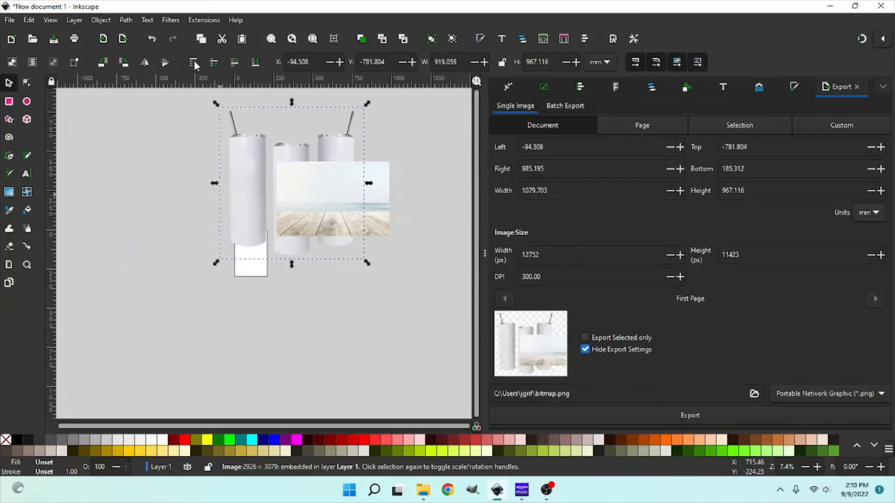
click(194, 63)
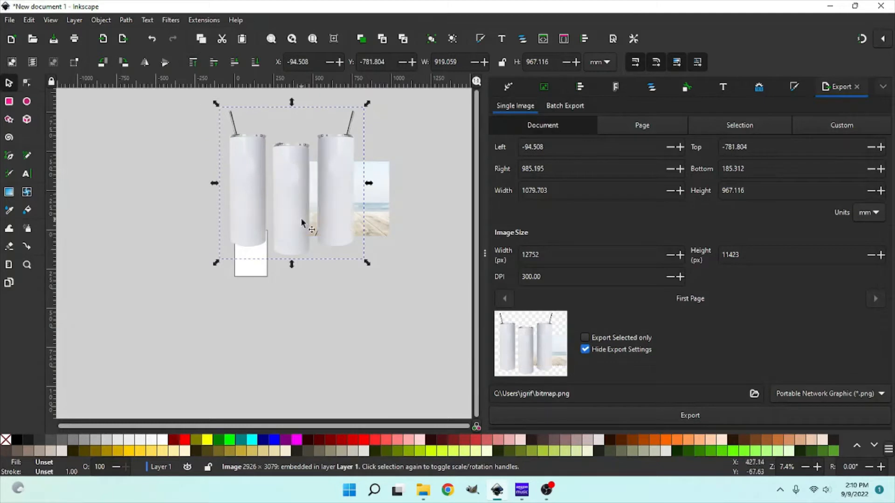
drag(299, 240, 311, 267)
drag(264, 192, 261, 196)
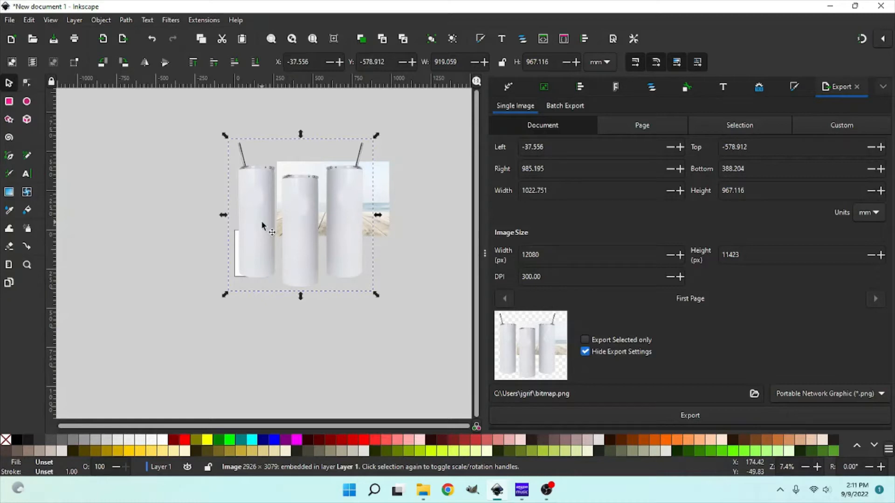
Move the three-tumbler image off the beach background to the empty canvas area beside it.
drag(291, 206, 180, 219)
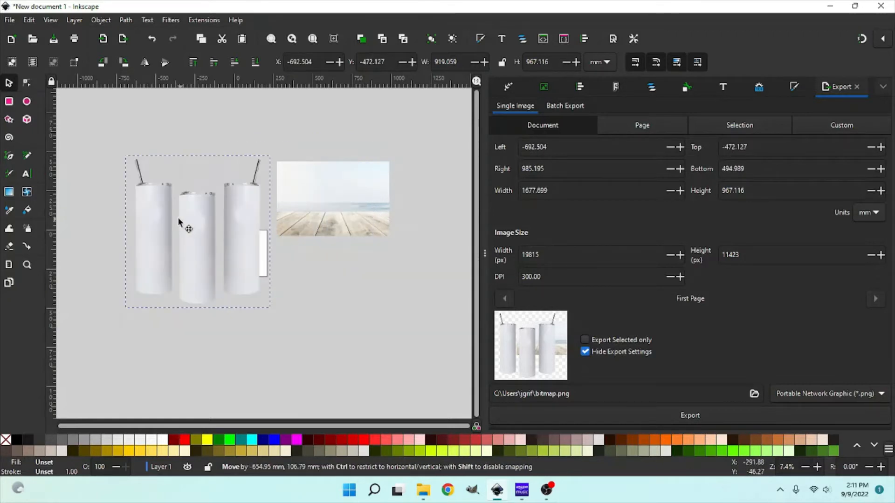
click(345, 203)
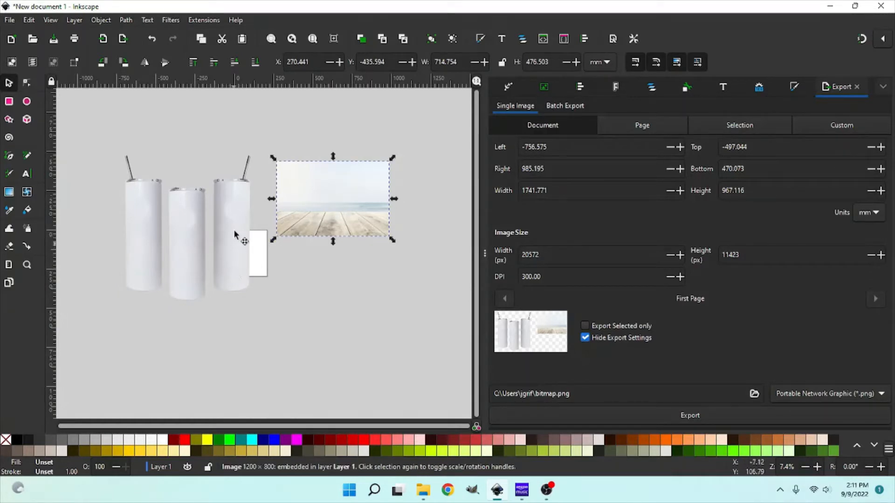
drag(234, 246, 237, 223)
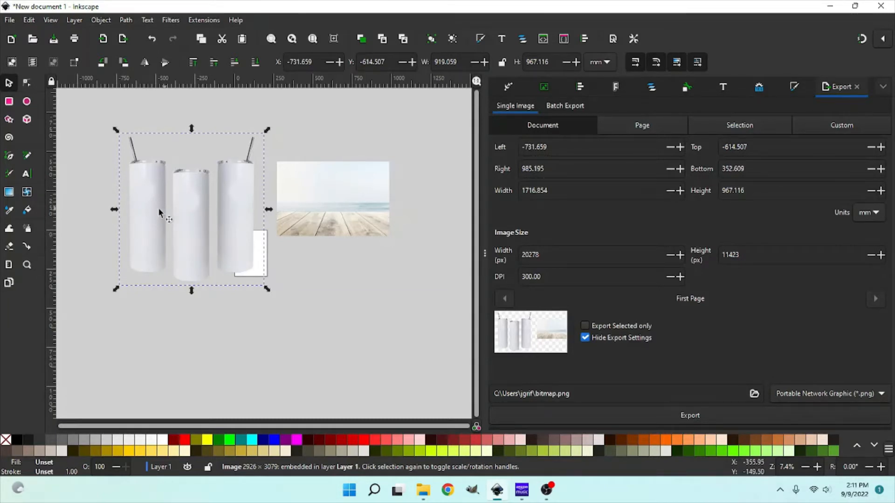
Draw a black rectangle about 253 by 685 mm covering the body of the leftmost tumbler.
click(11, 104)
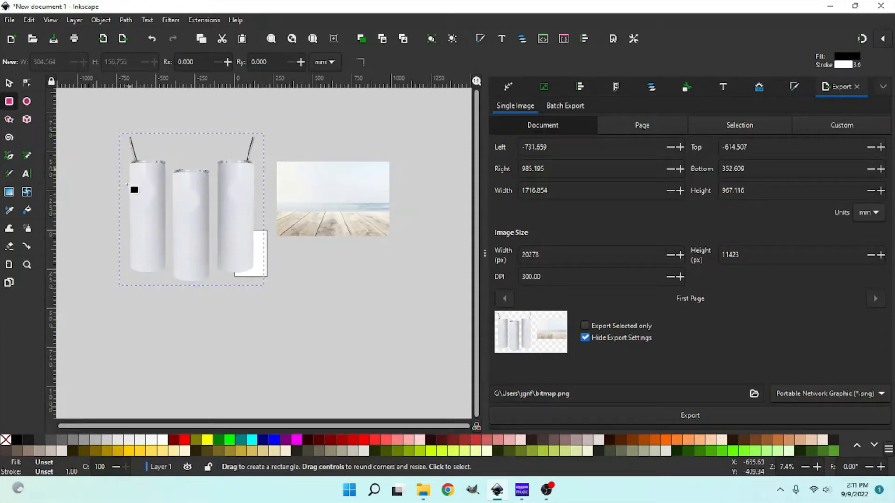
mouse_move(130, 164)
mouse_down()
mouse_move(134, 256)
mouse_move(140, 268)
mouse_move(167, 271)
mouse_up()
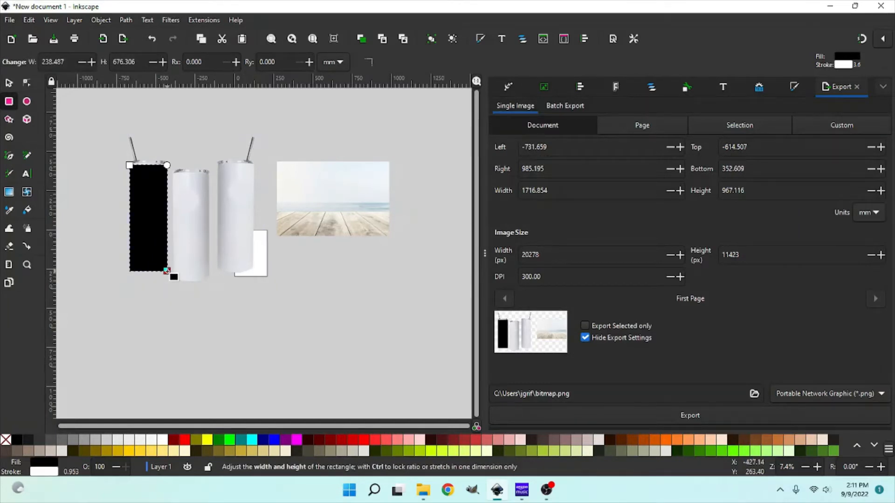
key(plus)
key(plus)
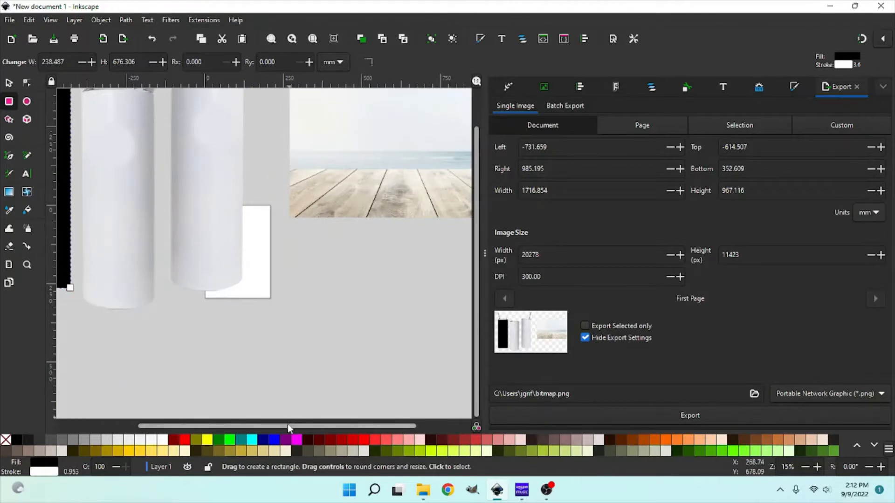
drag(287, 424, 207, 424)
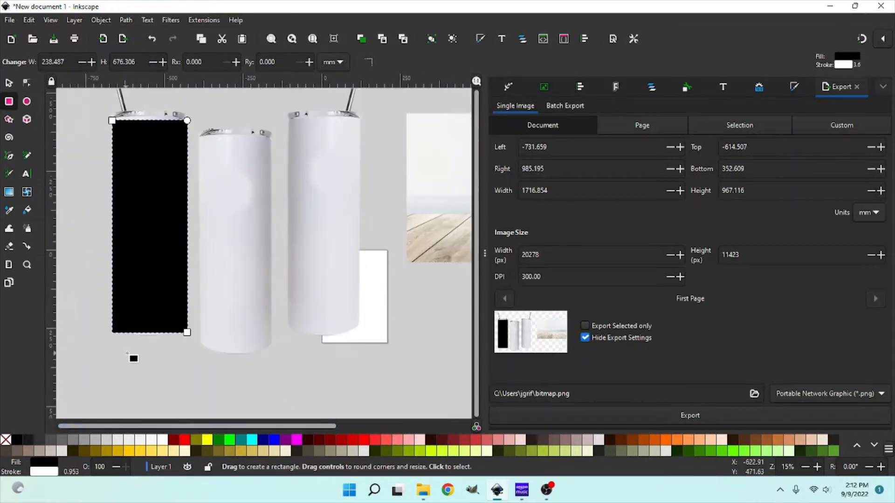
scroll(134, 358, up, 2)
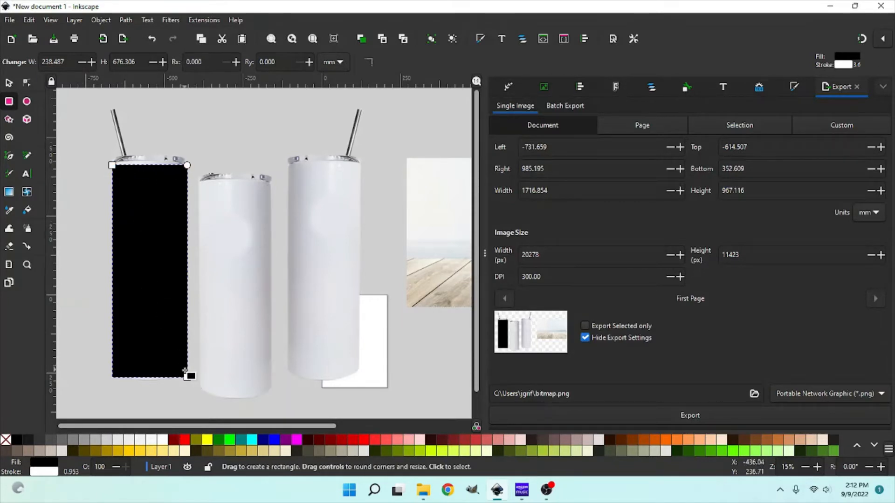
drag(188, 376, 191, 380)
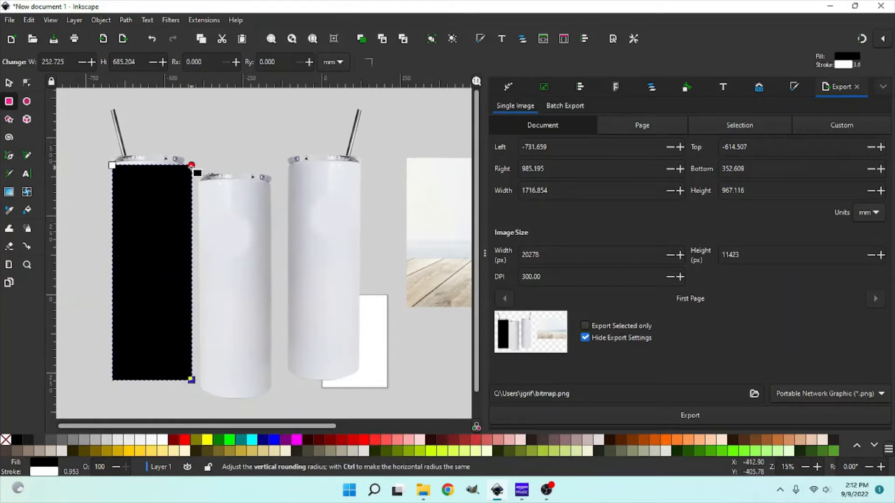
Round the black rectangle's corners slightly and shift it so it covers the leftmost tumbler's body.
drag(191, 165, 179, 217)
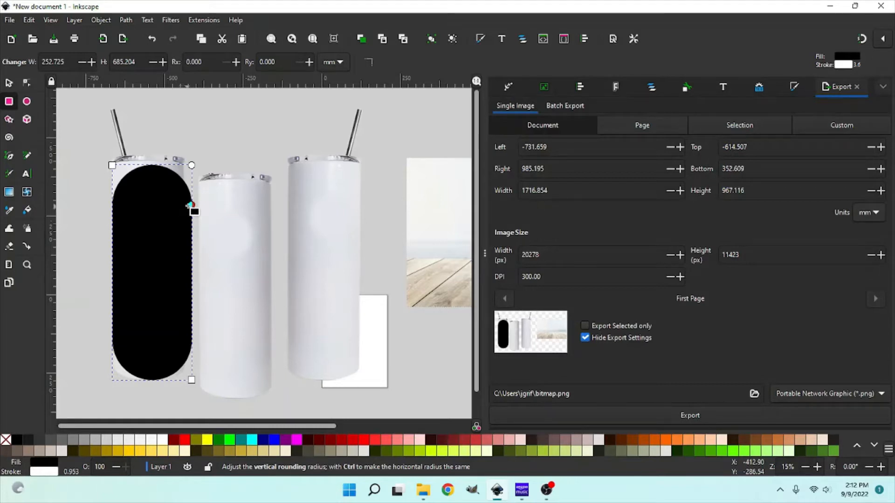
drag(189, 208, 191, 173)
click(10, 84)
drag(165, 214, 163, 214)
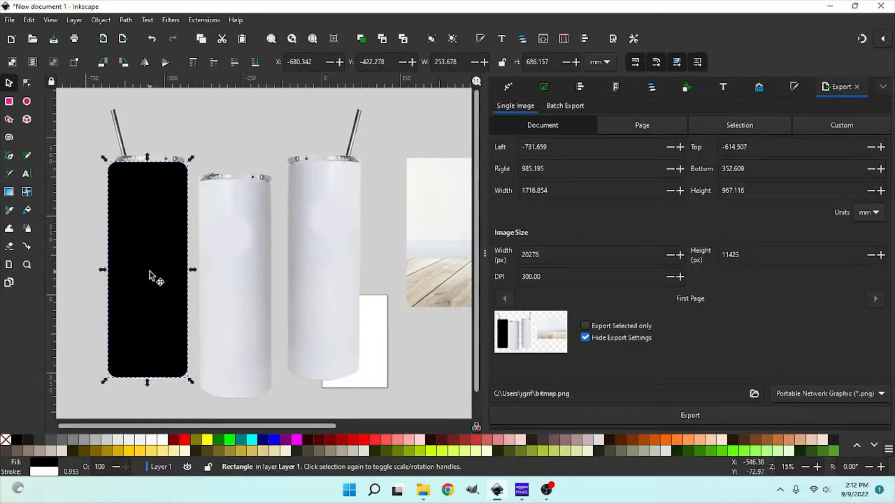
Convert the rounded rectangle to a path and open its nodes for editing.
click(127, 19)
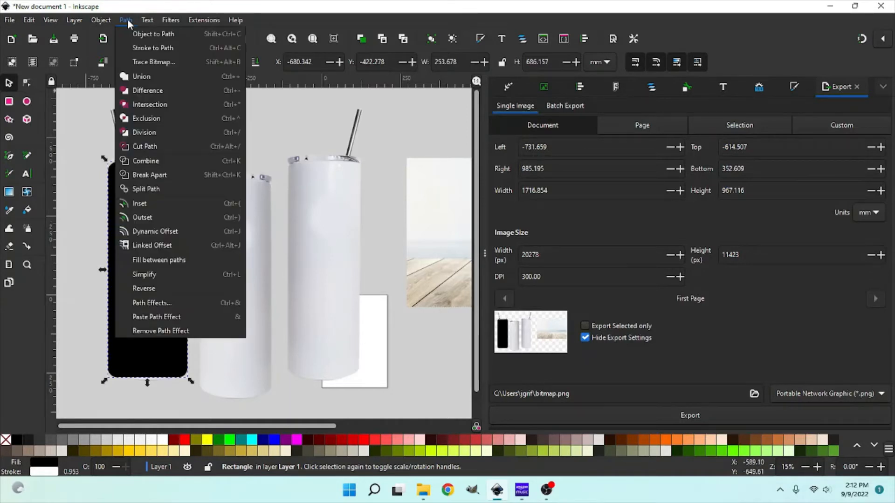
click(155, 38)
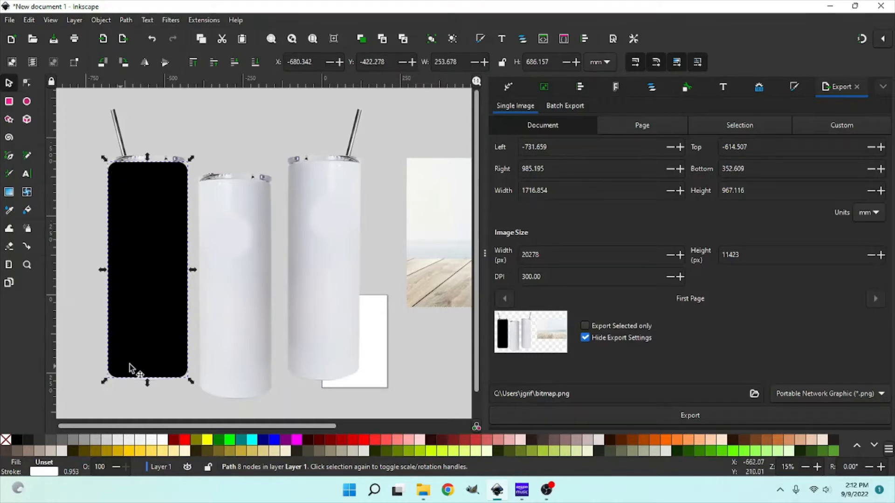
click(27, 82)
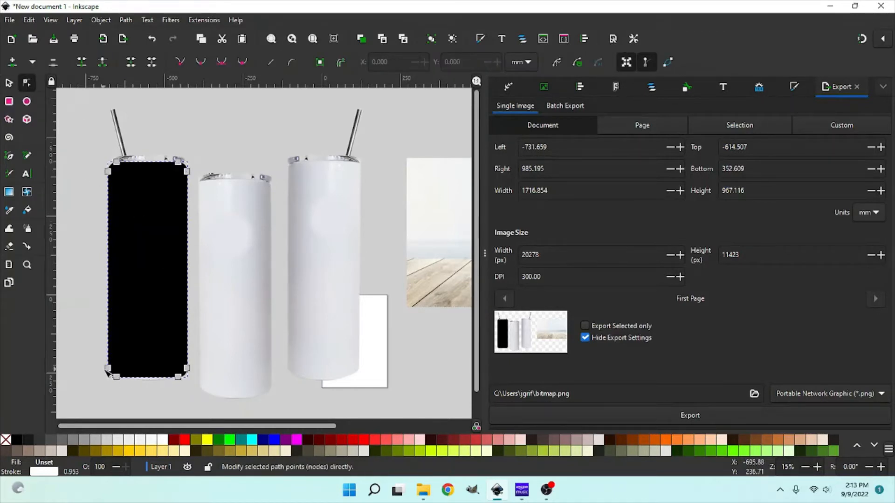
drag(117, 379, 98, 353)
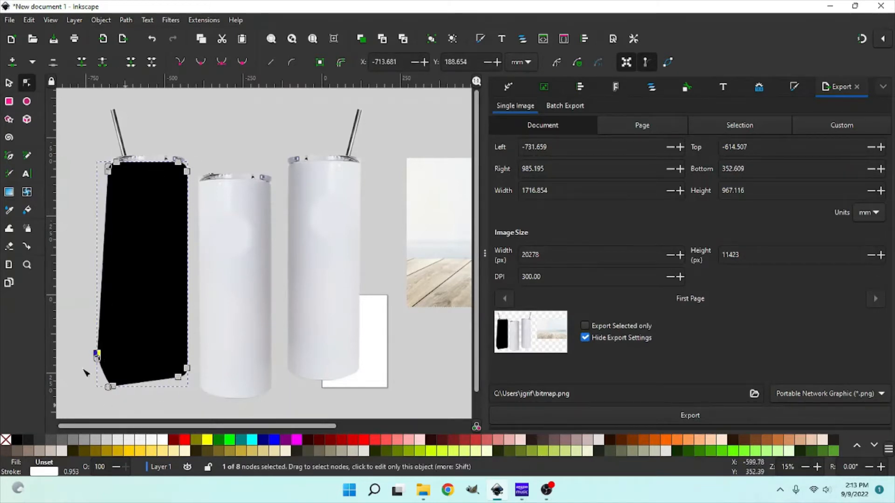
click(152, 36)
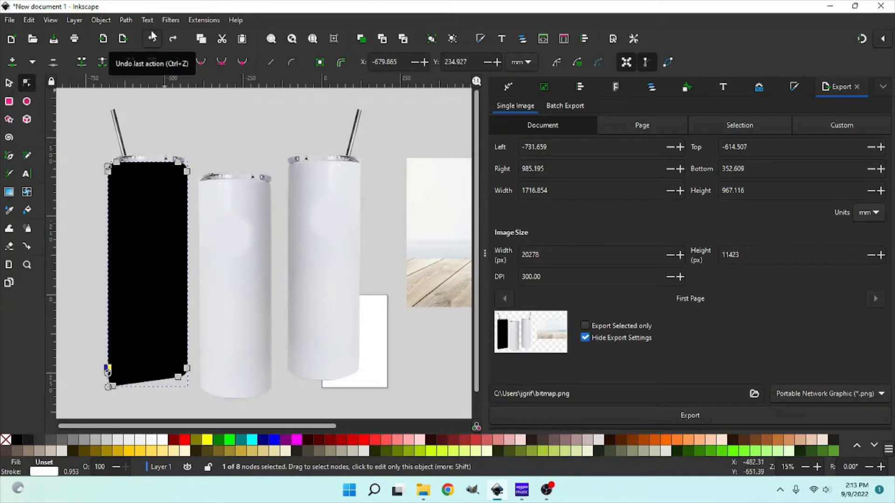
click(151, 35)
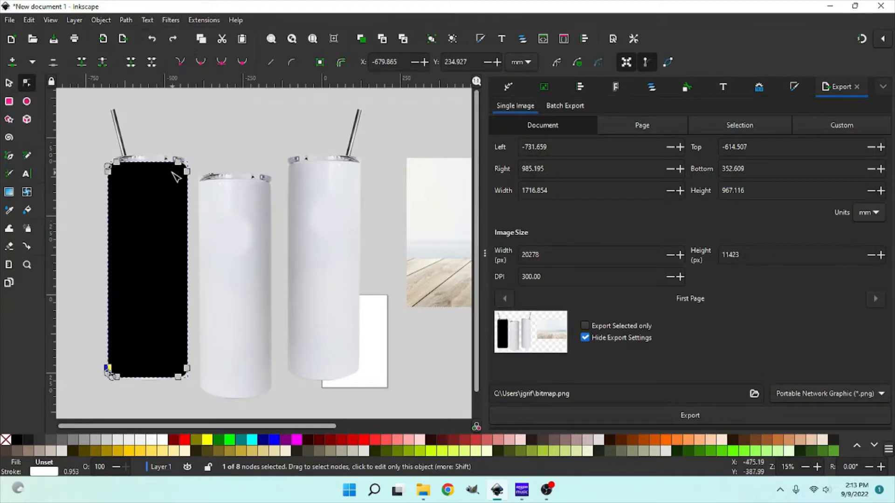
Delete the two nodes on the black shape's top edge so it forms a single curve between the side nodes.
key(plus)
key(plus)
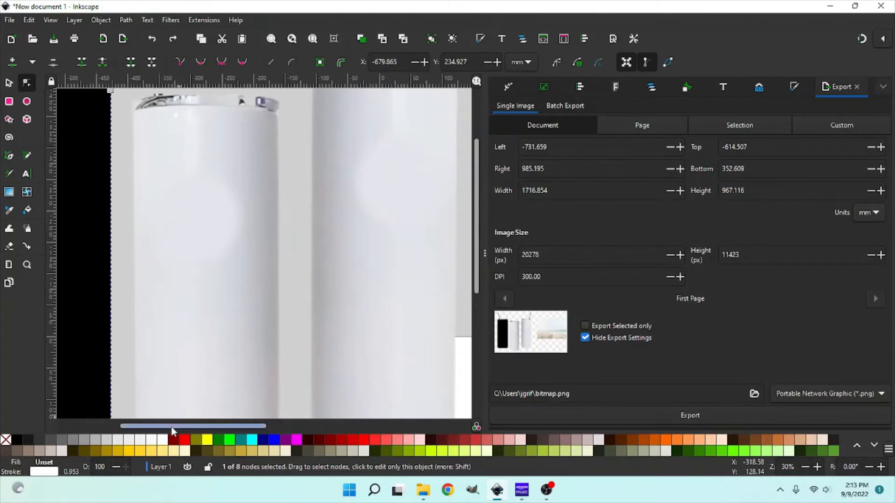
drag(173, 432, 120, 432)
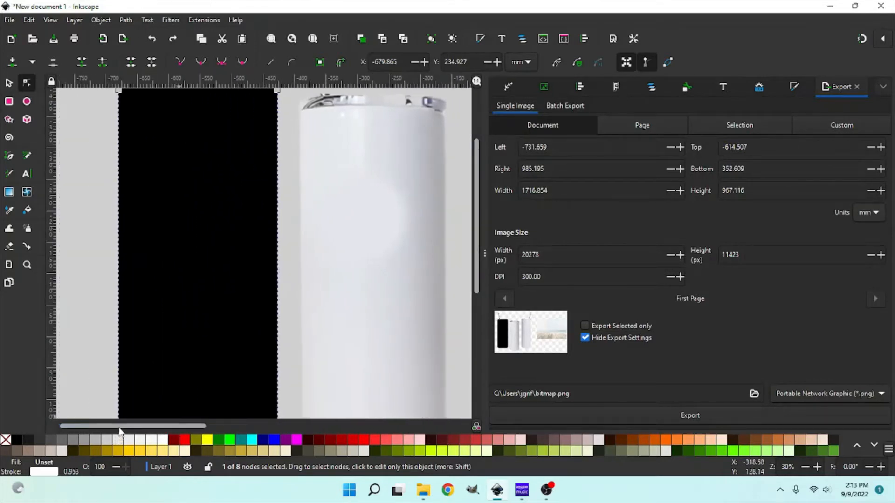
scroll(184, 336, up, 4)
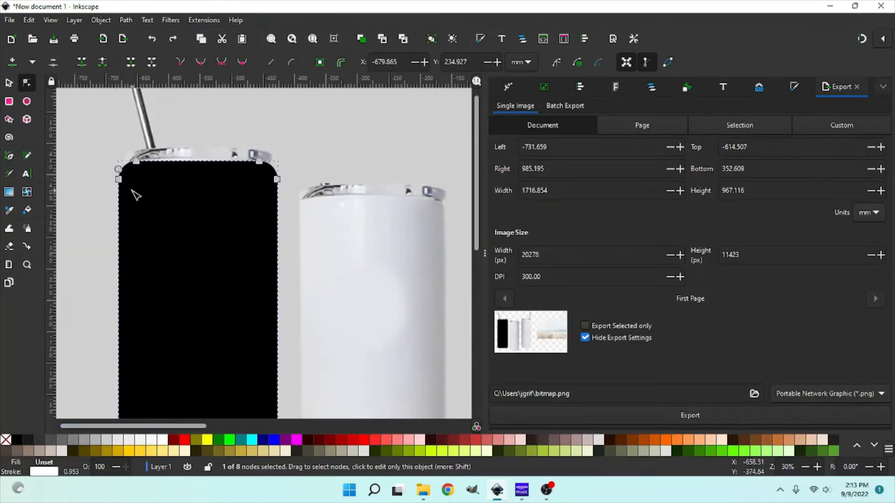
click(136, 161)
key(Delete)
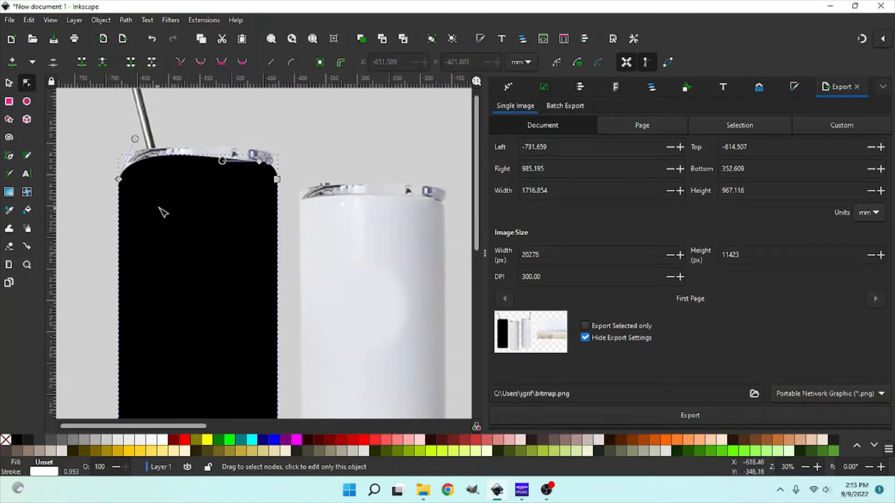
click(260, 160)
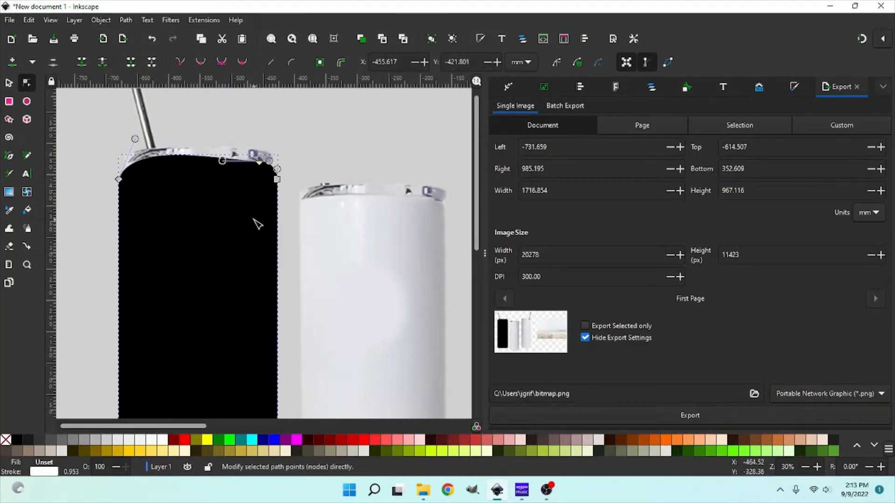
key(Delete)
Delete the two nodes on the black shape's bottom edge and adjust the curve to follow the tumbler's rounded base.
scroll(220, 276, down, 10)
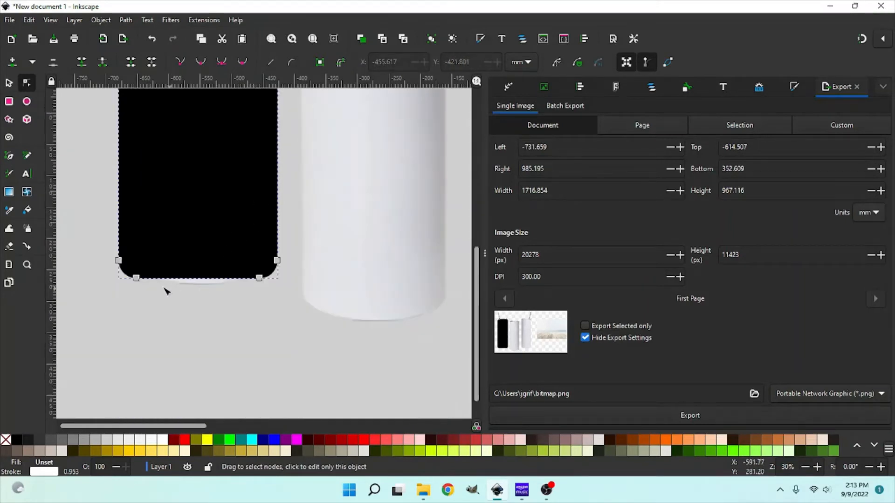
click(135, 279)
key(Delete)
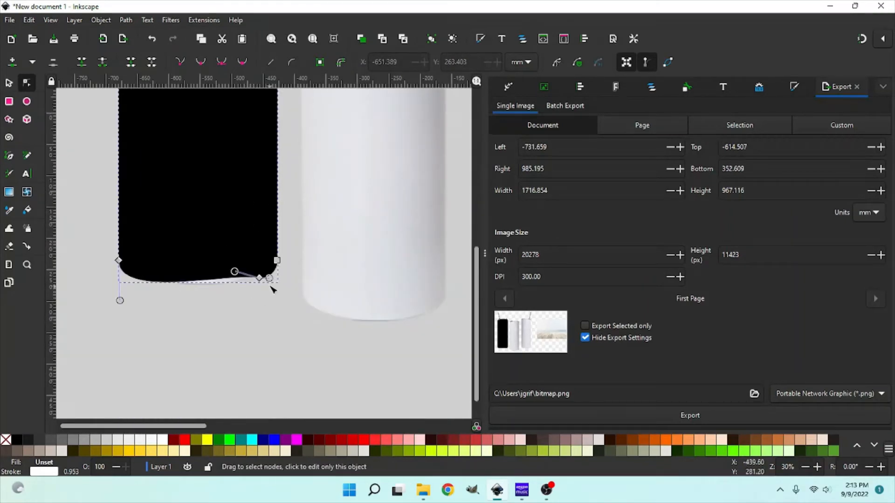
drag(270, 286, 250, 298)
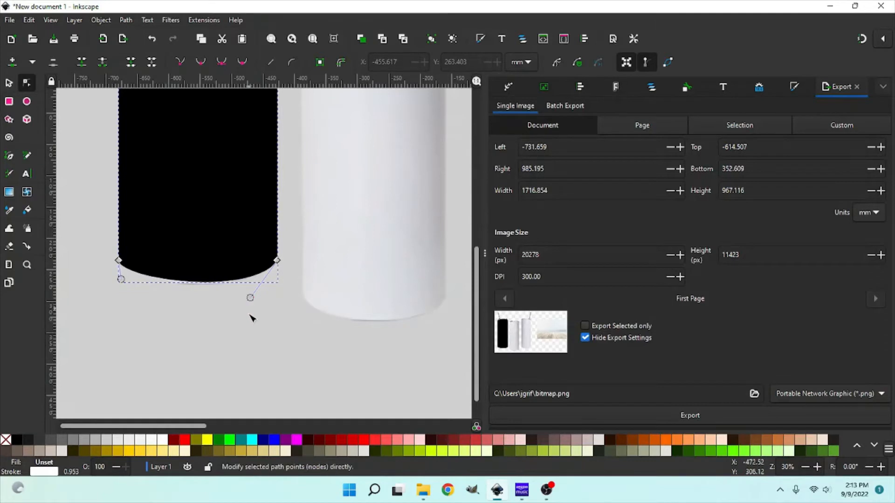
click(219, 307)
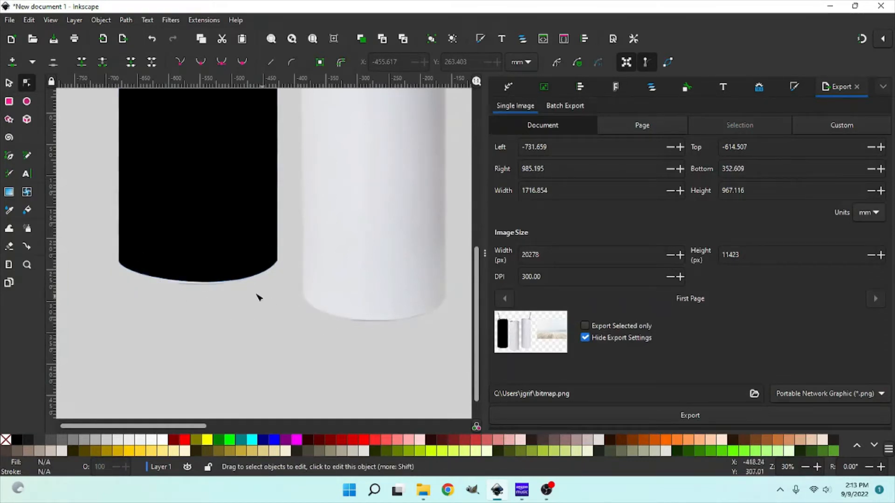
Move the black shape's two top corner nodes inward and adjust their handles so its upper edge follows the tumbler's rim below the lid.
scroll(196, 305, up, 15)
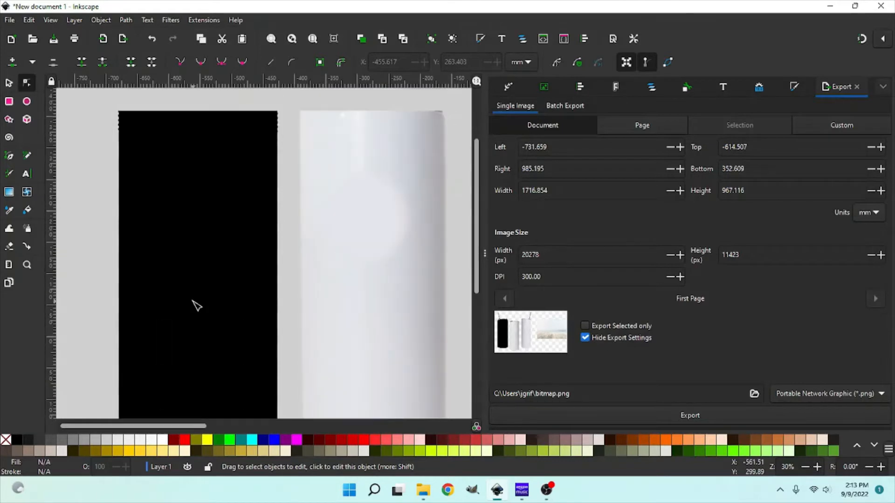
scroll(155, 202, up, 3)
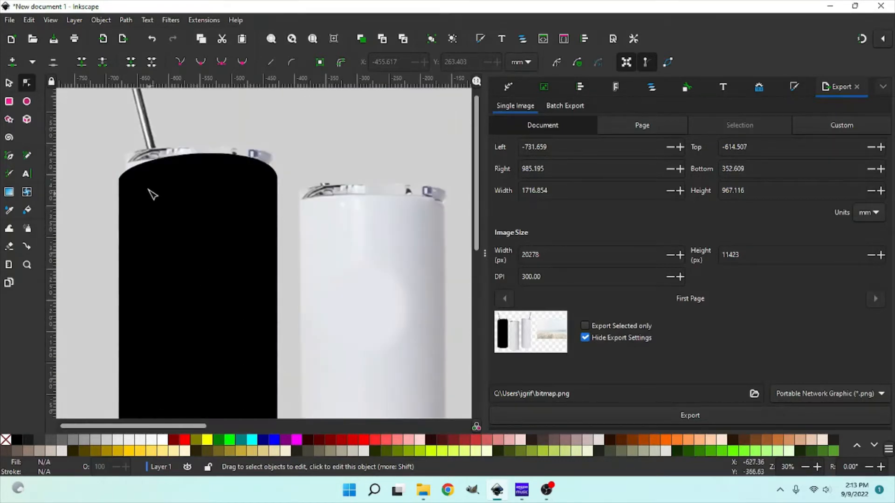
click(161, 180)
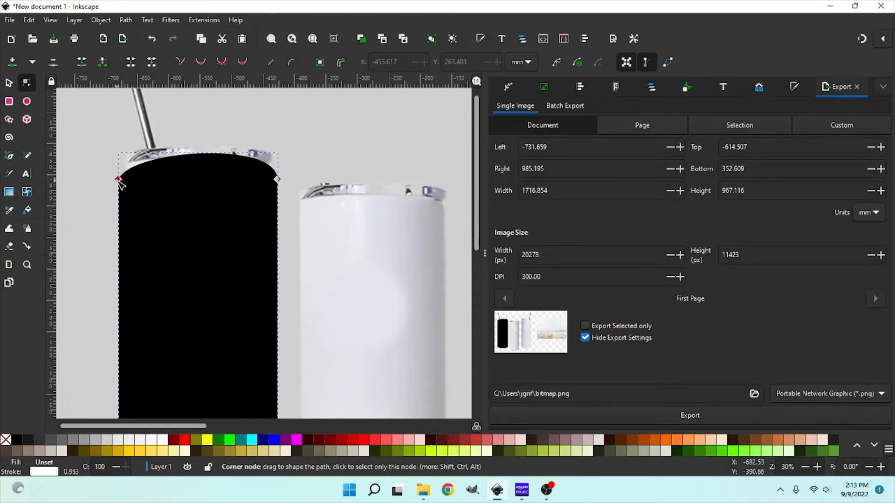
drag(118, 180, 128, 174)
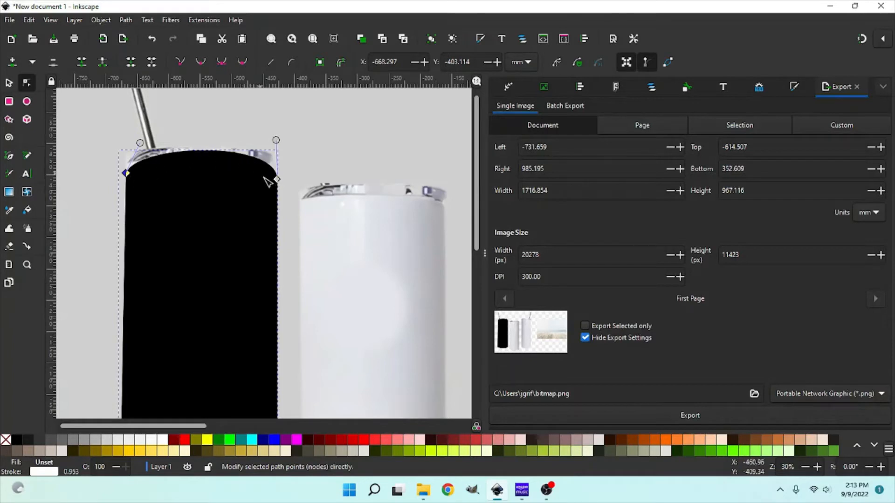
drag(143, 144, 126, 154)
drag(278, 141, 252, 158)
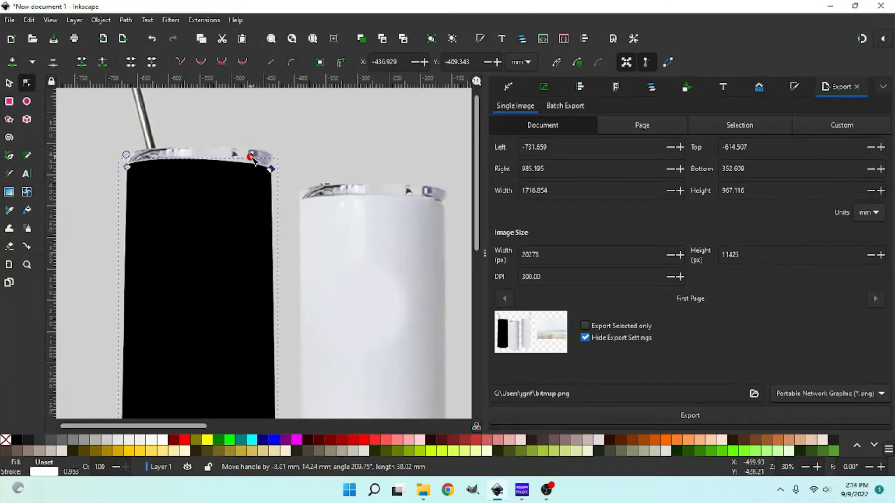
click(212, 136)
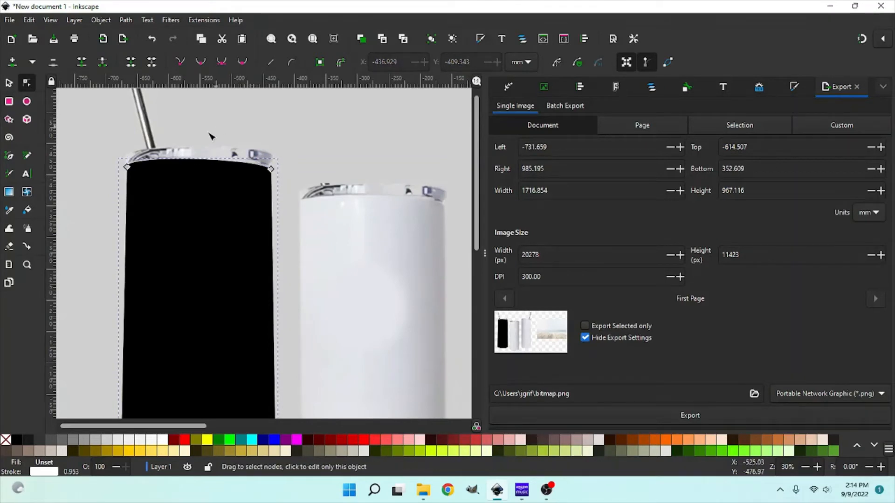
click(109, 155)
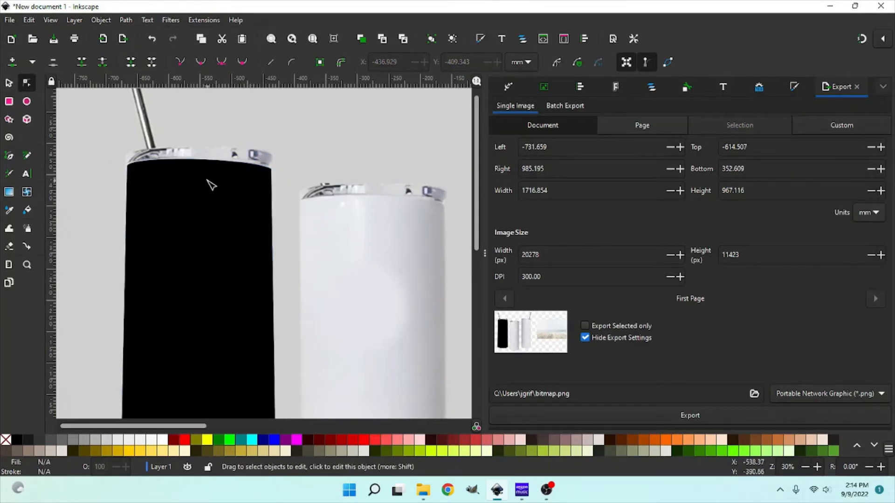
Set the black shape's opacity to 50% so the tumbler underneath can be traced.
scroll(219, 256, down, 10)
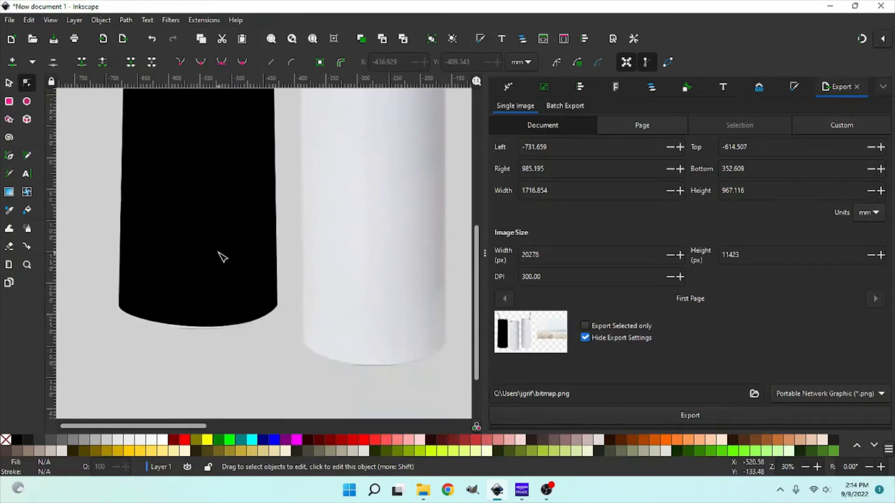
click(221, 305)
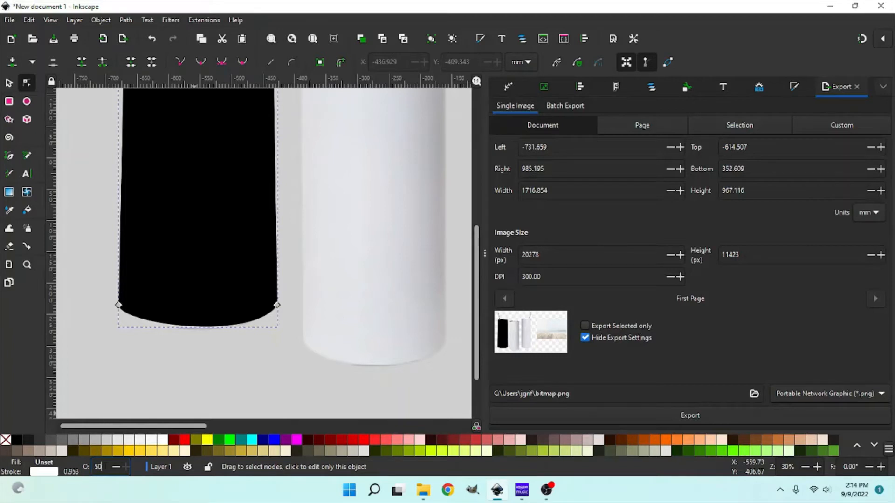
key(Return)
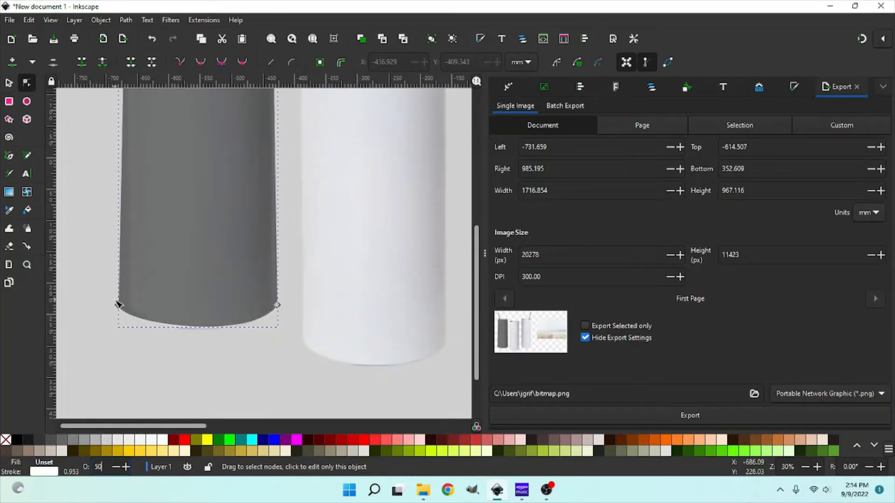
Move the shape's two bottom corner nodes inward to the tumbler's sides and adjust the lower curve to match the base.
drag(118, 305, 129, 310)
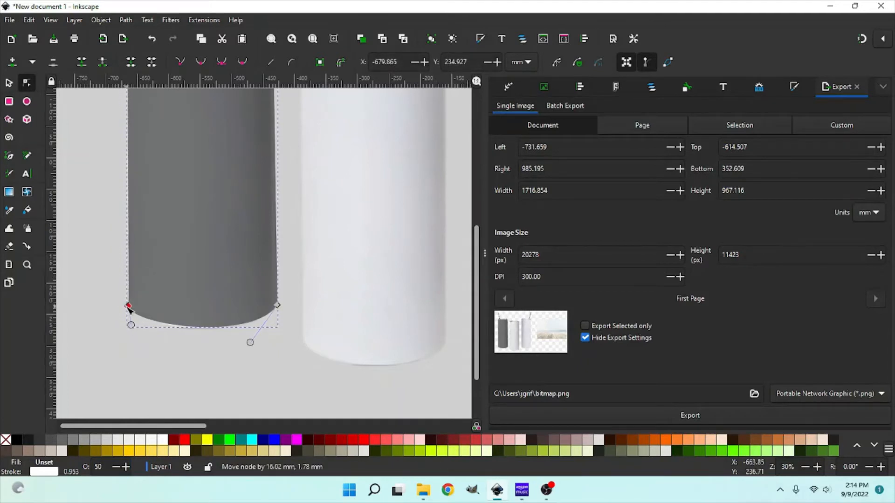
click(277, 306)
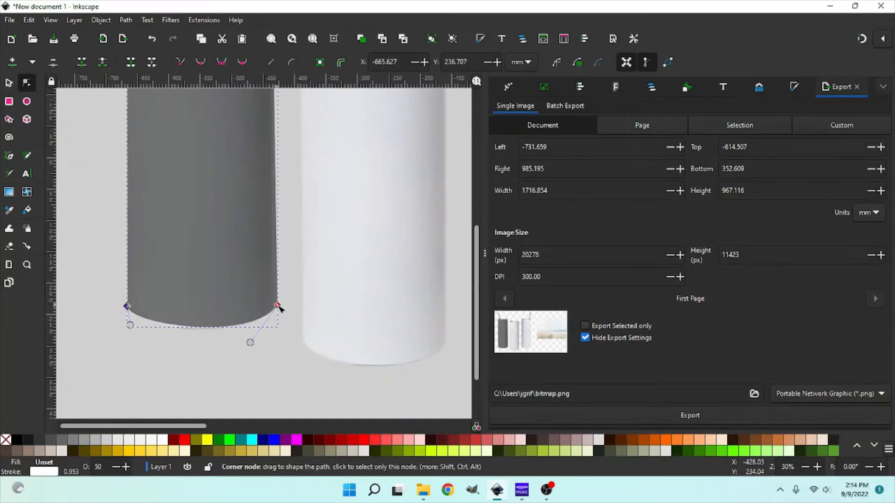
drag(279, 308, 274, 307)
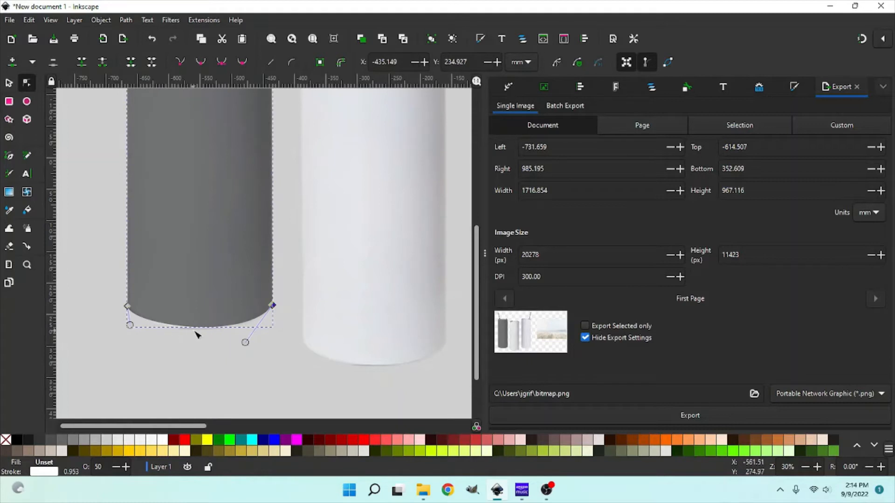
drag(245, 343, 240, 345)
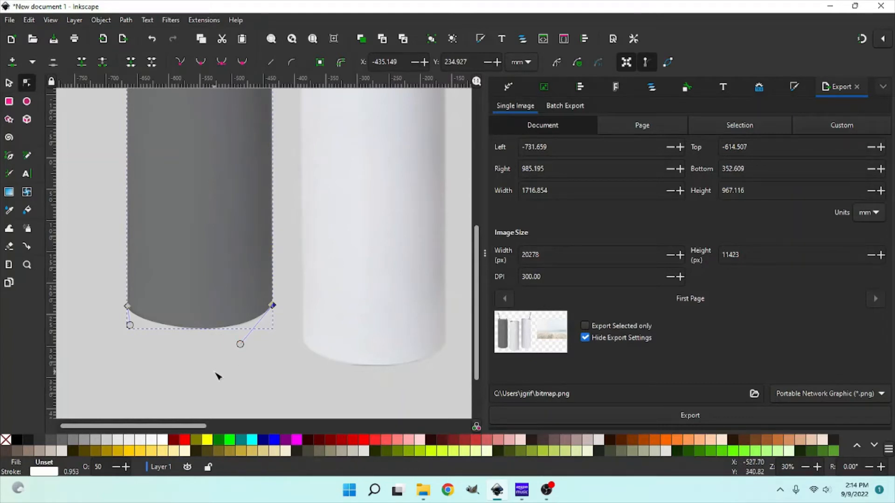
Fine-tune the shape's top corner nodes and upper curve so they line up with the tumbler's sides and rim.
scroll(217, 375, up, 10)
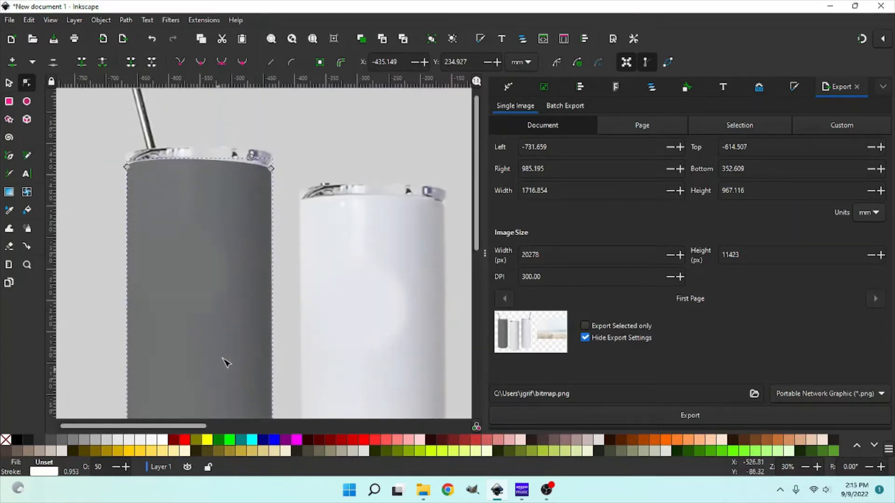
scroll(266, 252, up, 4)
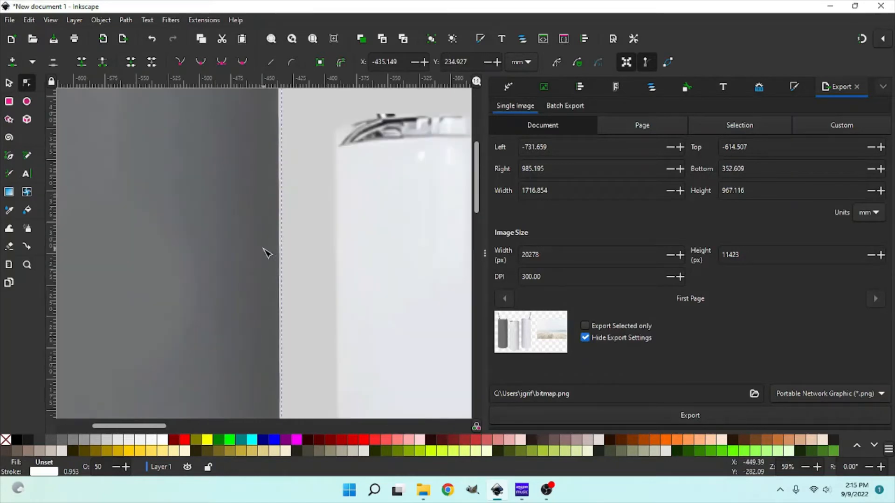
scroll(272, 248, down, 1)
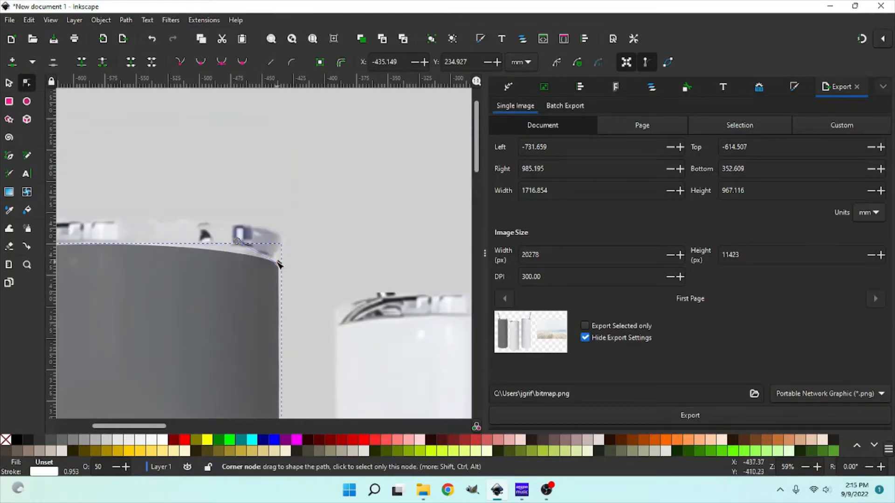
drag(278, 262, 276, 260)
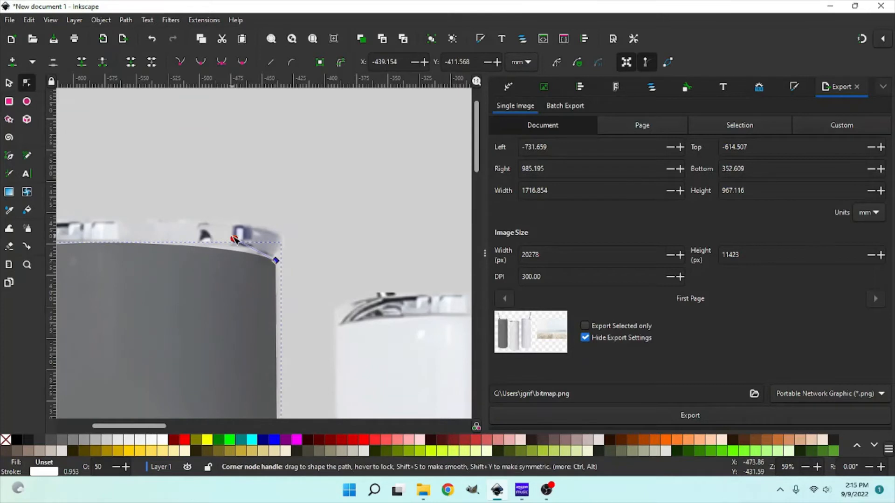
drag(234, 239, 234, 243)
drag(149, 427, 124, 427)
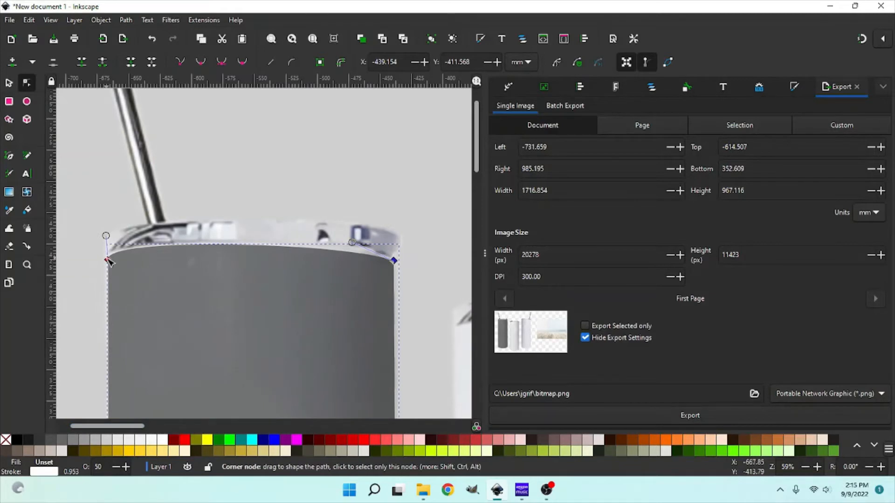
drag(108, 261, 106, 237)
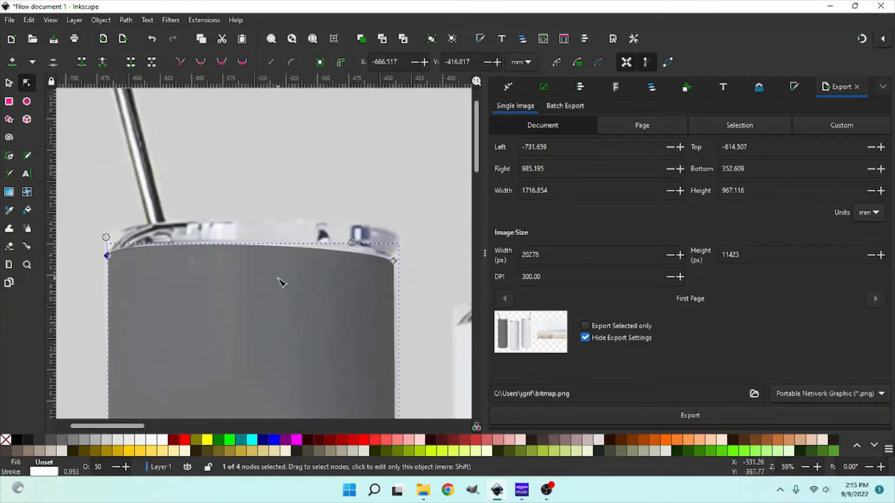
Duplicate the traced shape onto the middle and rightmost tumblers, and flip the rightmost copy horizontally.
scroll(282, 283, down, 4)
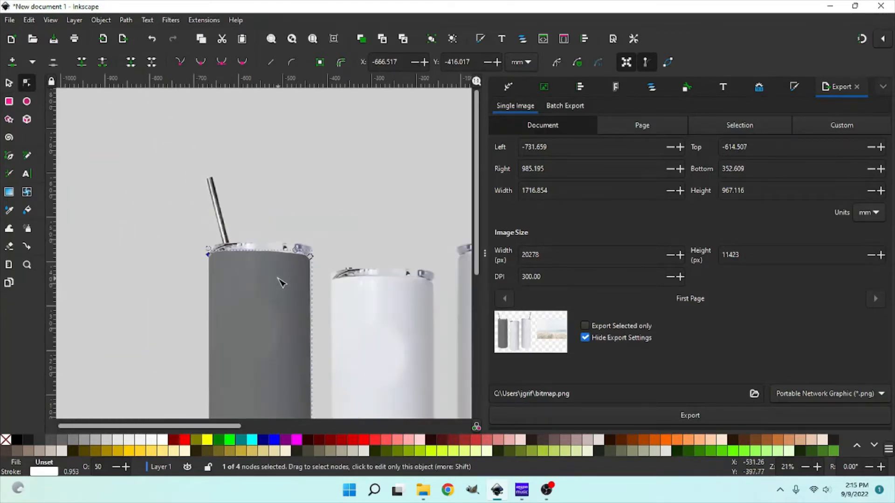
scroll(282, 283, down, 2)
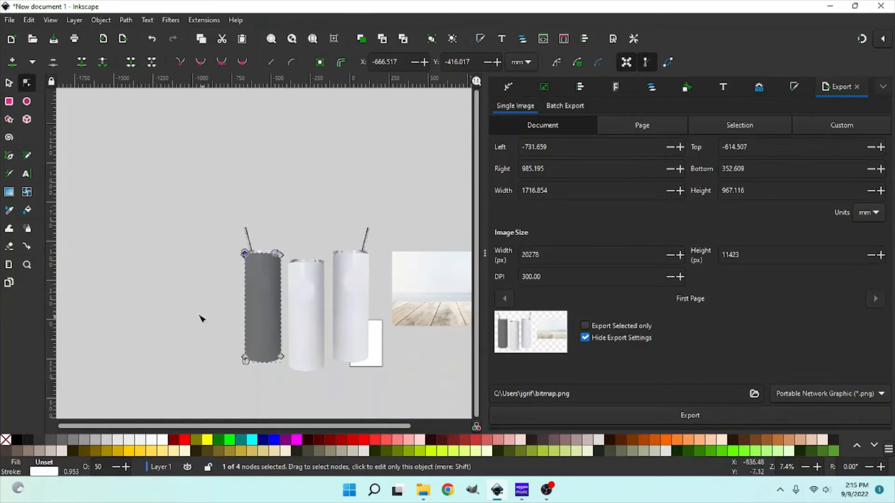
click(8, 85)
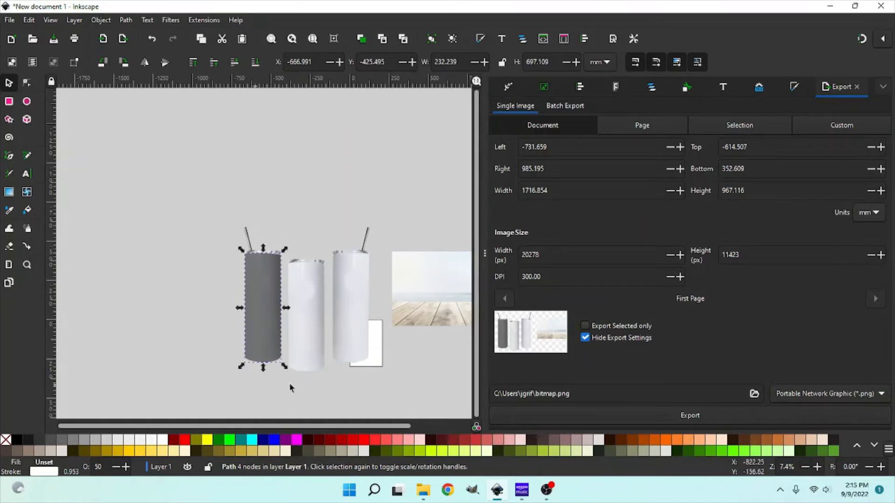
right_click(266, 302)
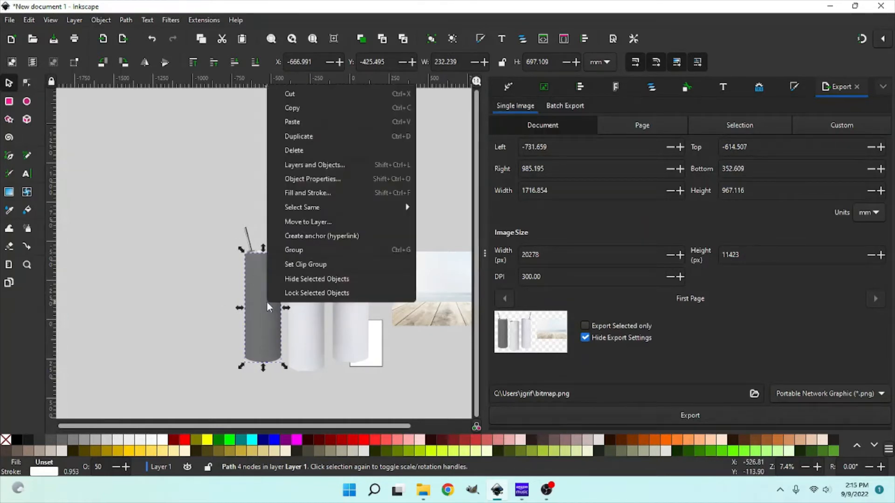
click(305, 138)
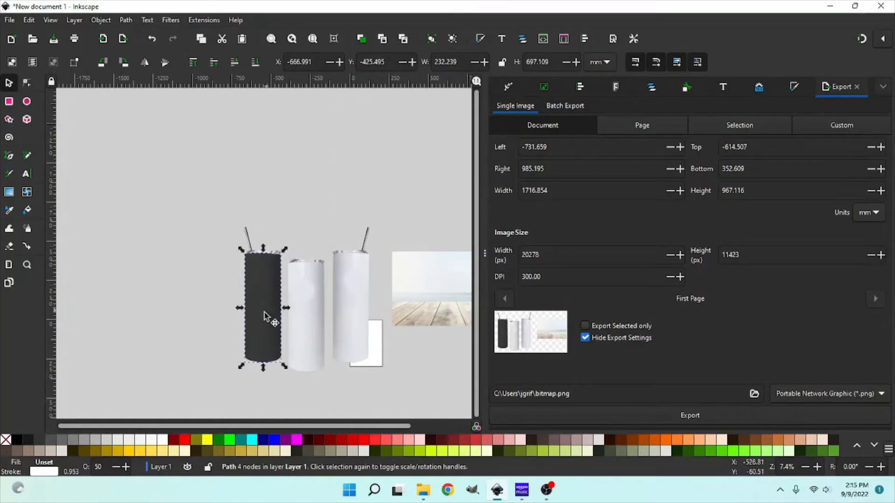
drag(264, 319, 360, 325)
right_click(306, 326)
click(353, 162)
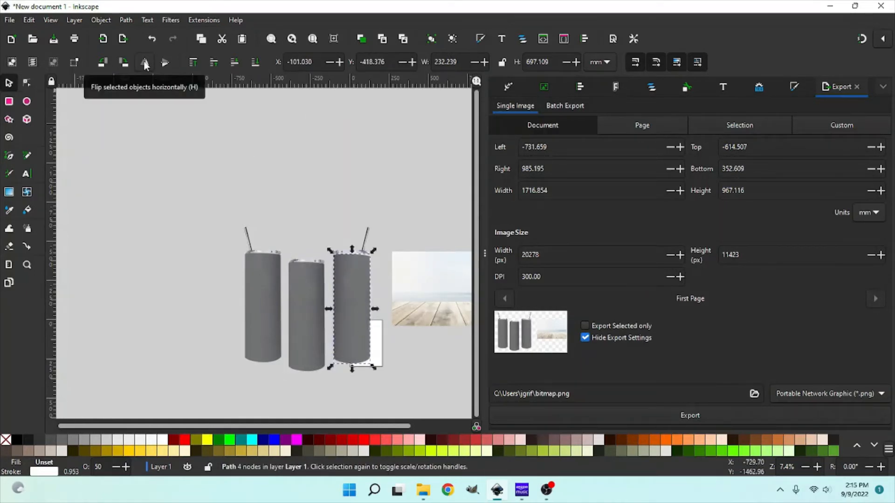
click(146, 64)
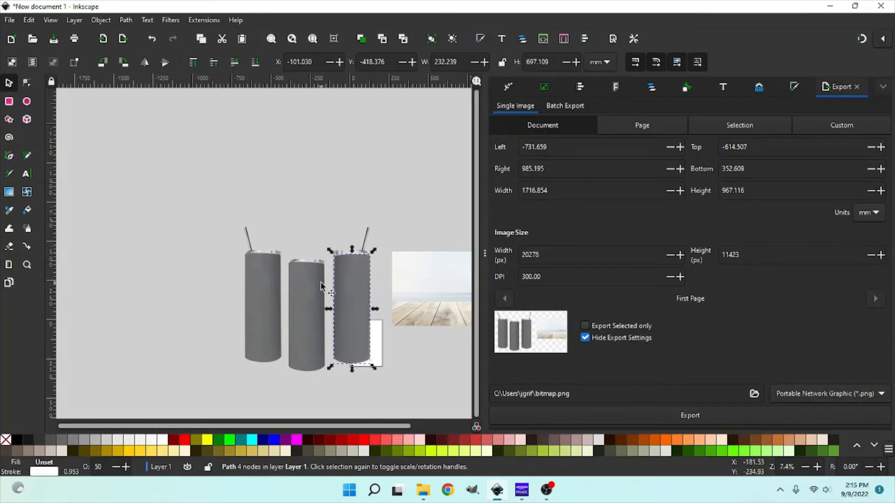
Nudge the middle copy down slightly so it lines up with the middle tumbler's body.
ctrl+scroll(322, 286, up, 3)
scroll(401, 304, down, 5)
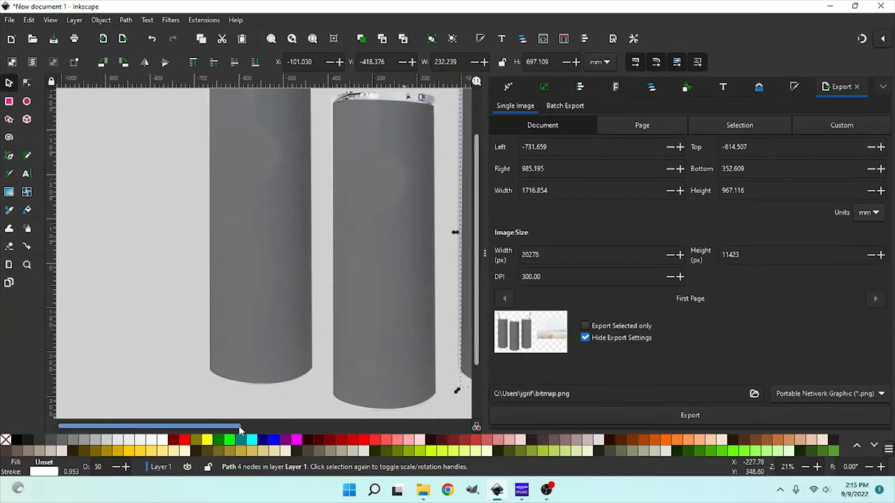
drag(238, 426, 285, 419)
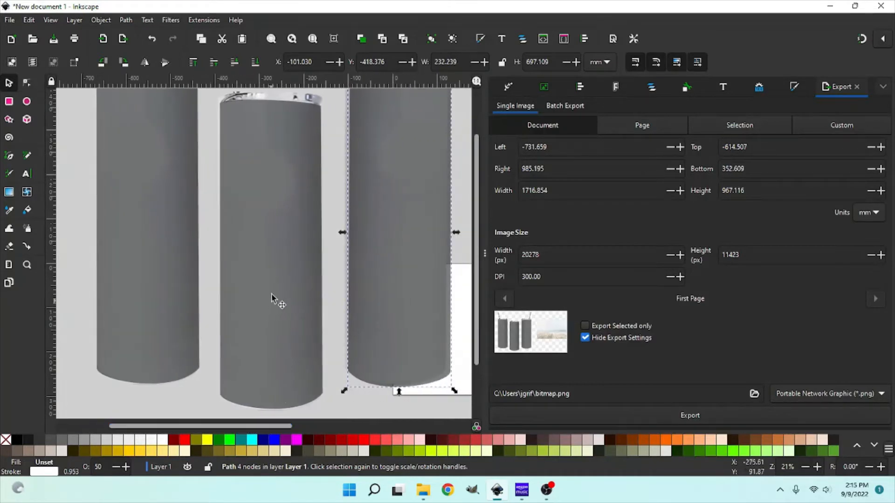
mouse_move(276, 300)
mouse_down()
mouse_move(277, 307)
mouse_move(274, 290)
mouse_up()
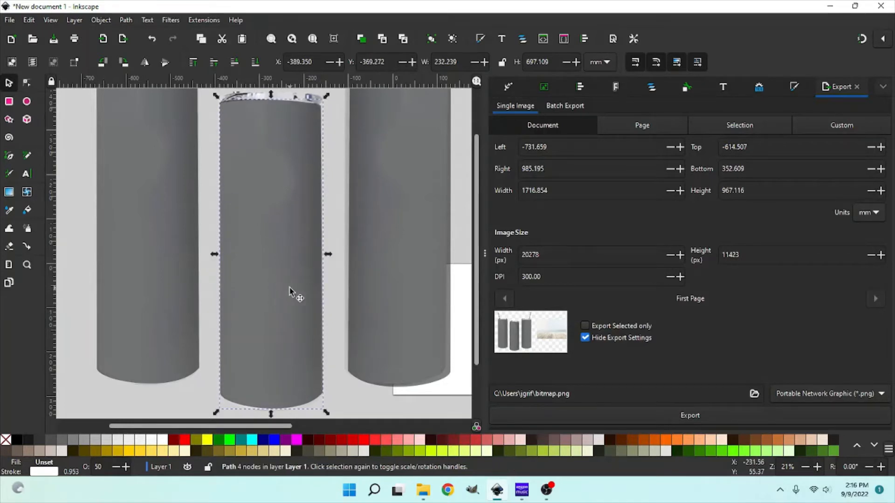
key(Down)
key(Down)
key(Down)
key(Down)
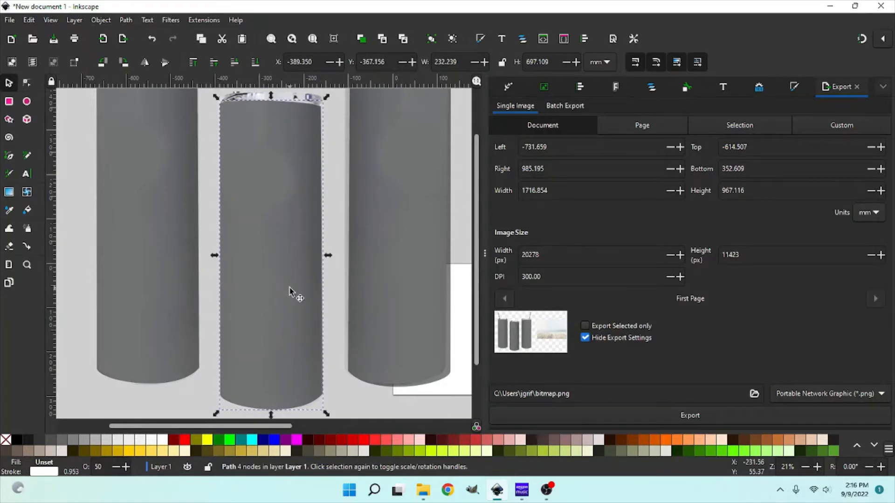
Move the middle shape's upper-right corner node slightly up and outward to meet the tumbler's edge.
scroll(288, 192, up, 2)
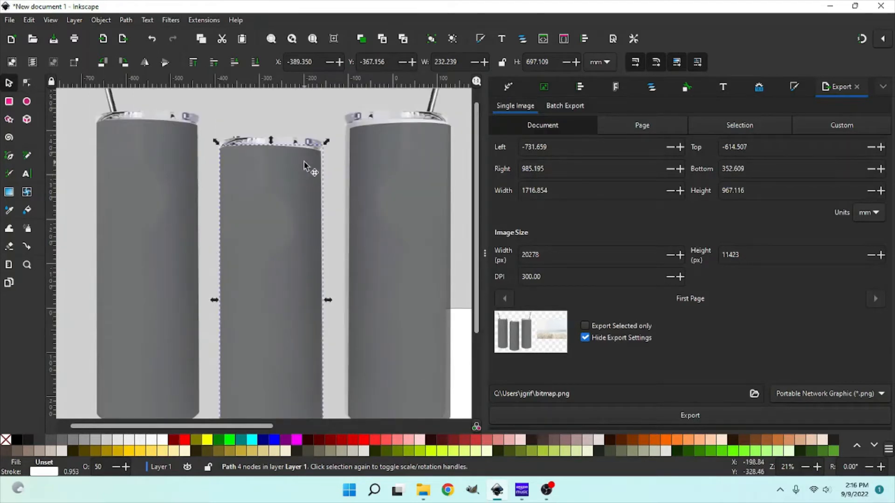
click(27, 82)
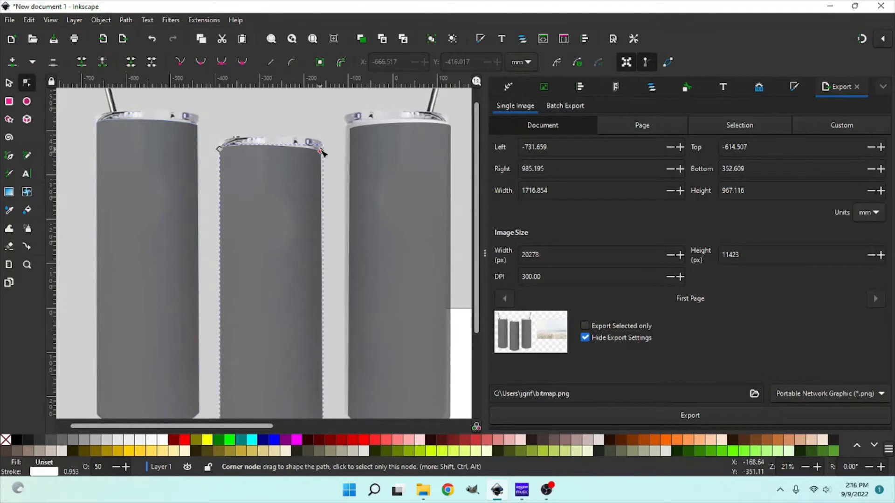
drag(322, 151, 322, 149)
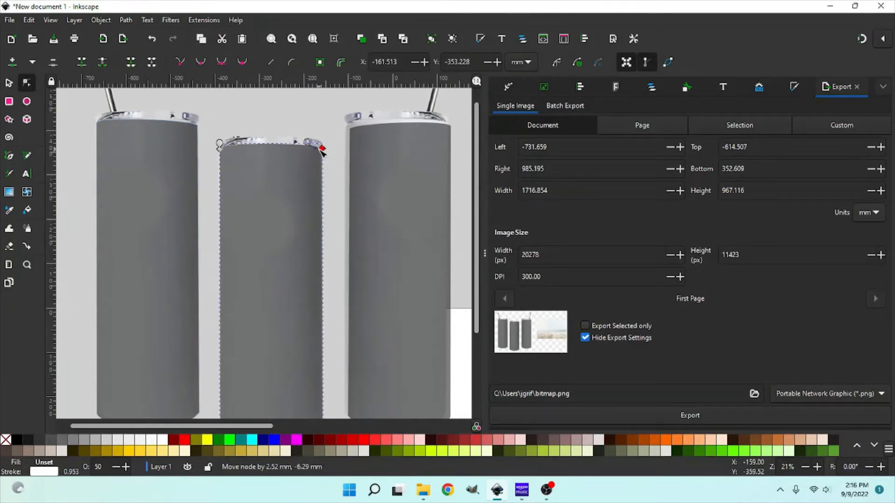
Move the leftmost shape's upper-right corner node slightly up and outward so it meets the tumbler's edge and rim.
click(186, 135)
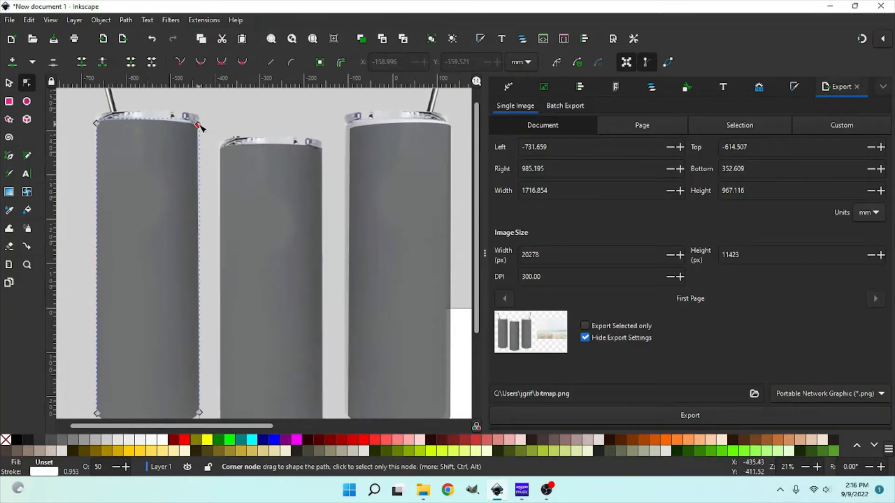
drag(199, 125, 199, 123)
click(231, 119)
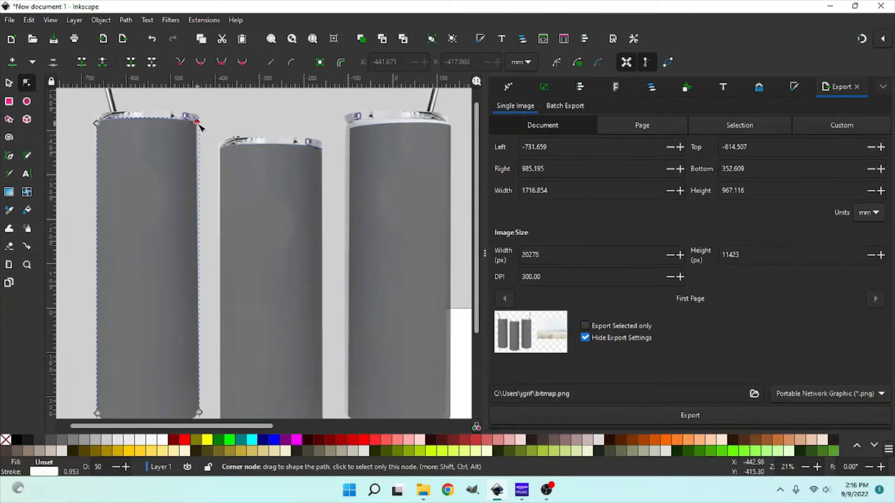
drag(198, 125, 200, 126)
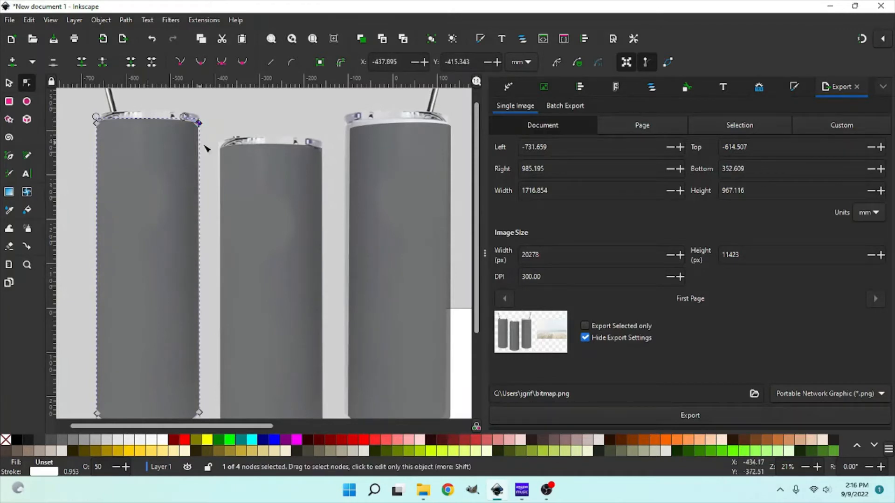
key(Escape)
Pull the leftmost shape's bottom curve down slightly with its right-hand node handle to match the tumbler's base.
scroll(230, 278, down, 5)
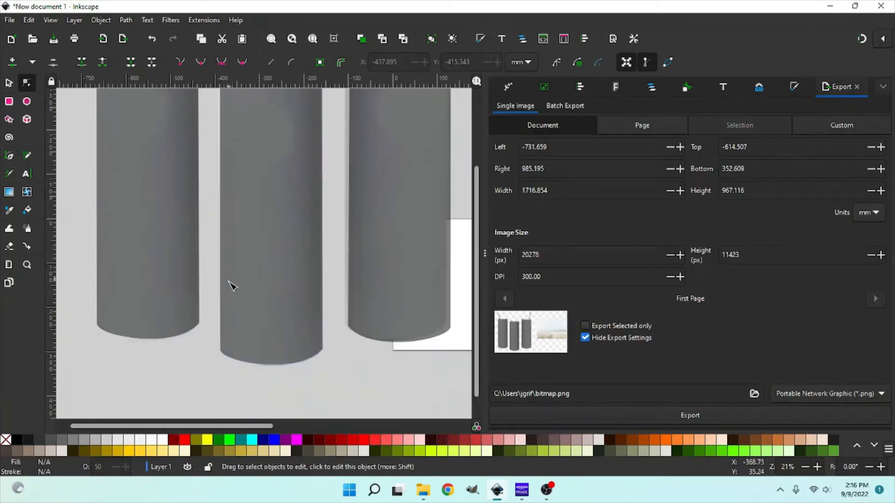
click(150, 338)
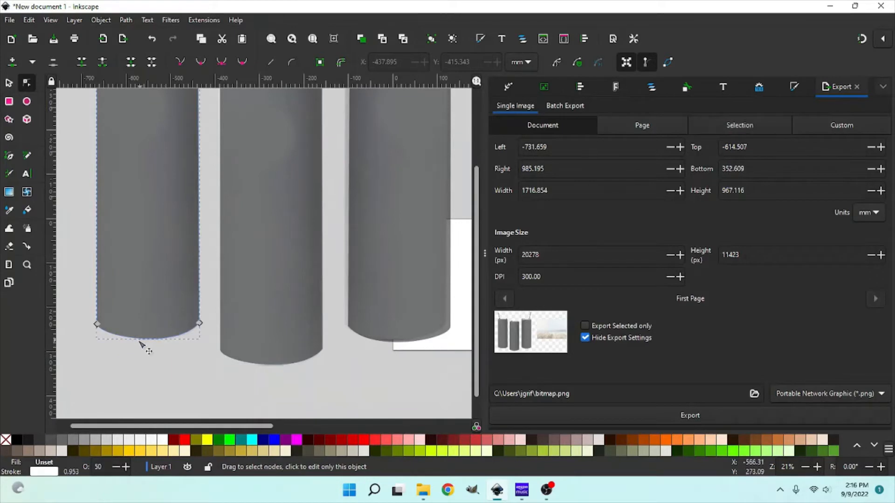
click(145, 340)
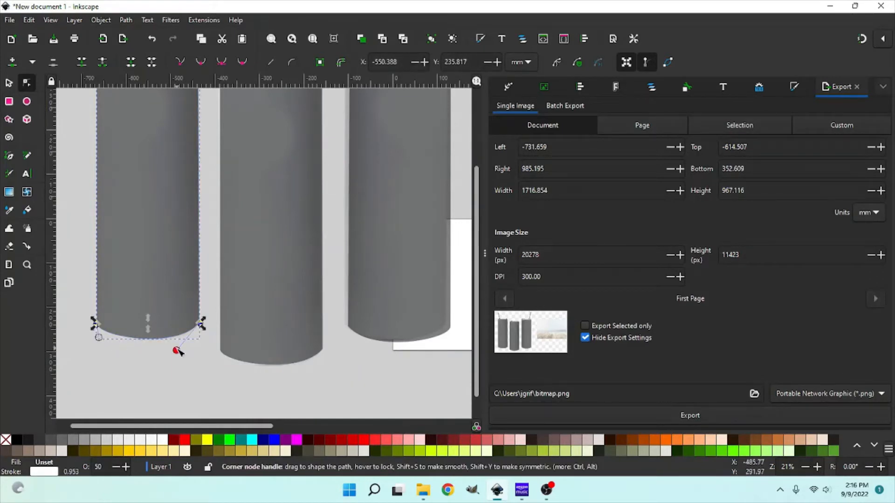
drag(176, 351, 177, 354)
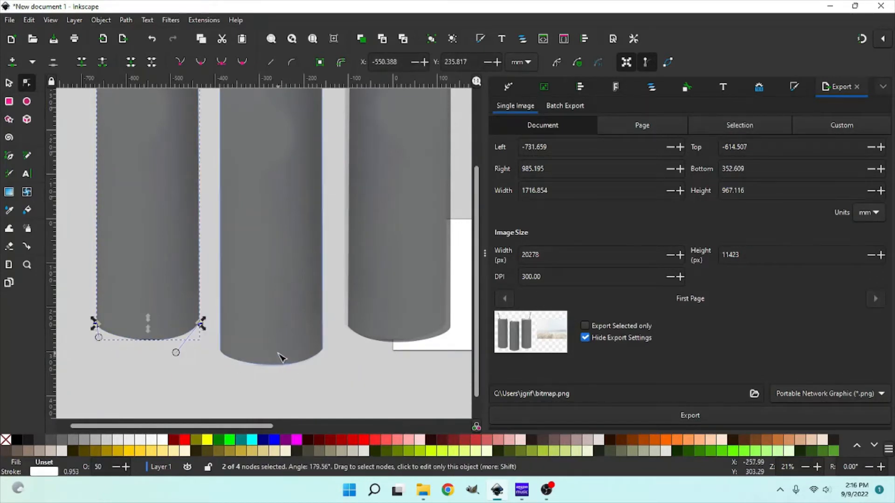
Adjust the middle shape's bottom curve with its right-hand node handle so it bulges slightly lower over the tumbler's base.
click(281, 356)
click(321, 352)
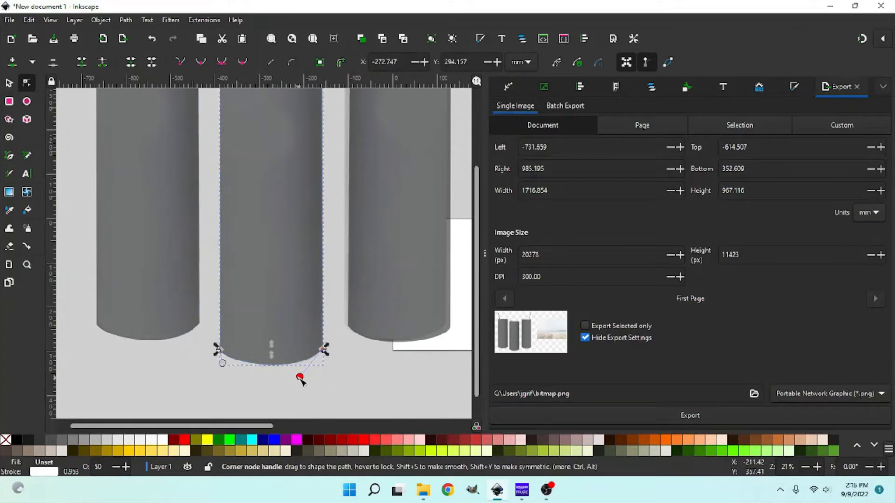
drag(302, 381, 300, 379)
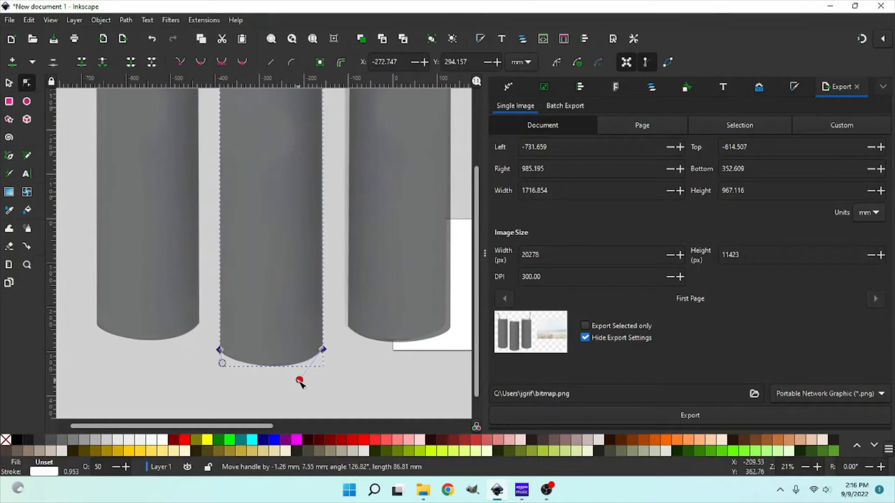
Delete the traced shape covering the rightmost tumbler.
scroll(427, 385, up, 5)
scroll(427, 385, up, 3)
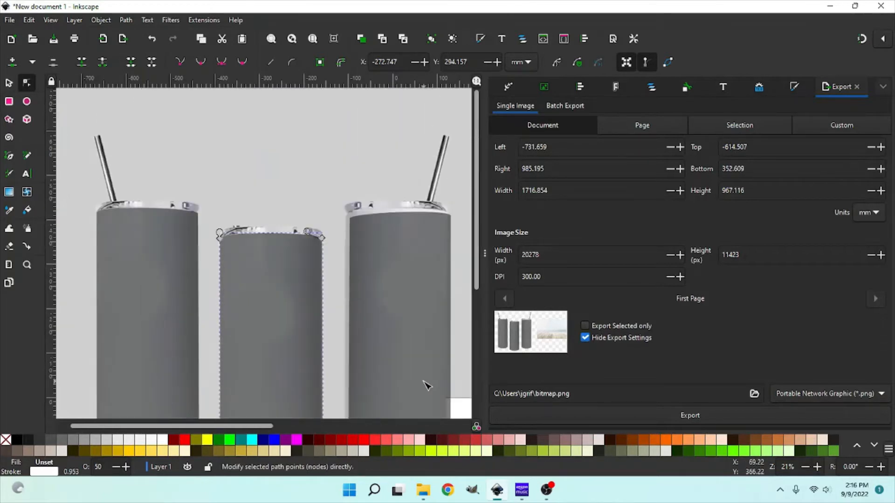
key(s)
click(409, 353)
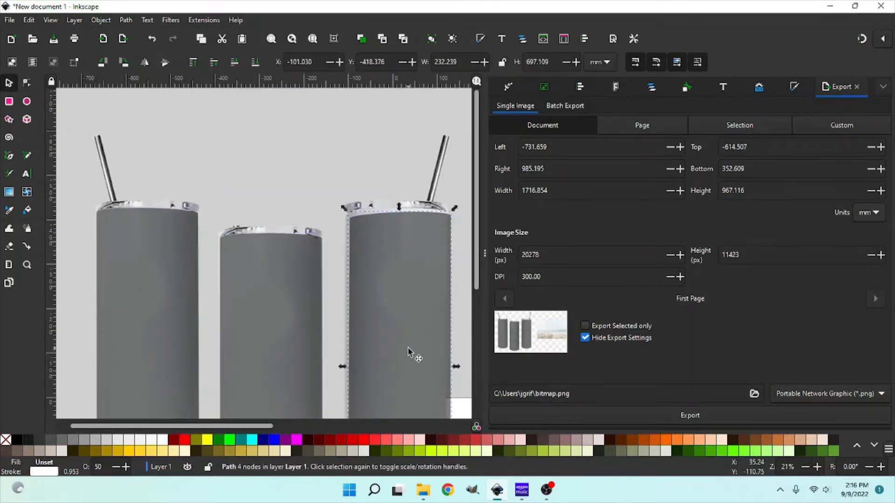
key(Delete)
Duplicate the middle shape and place the copy over the rightmost tumbler.
click(287, 331)
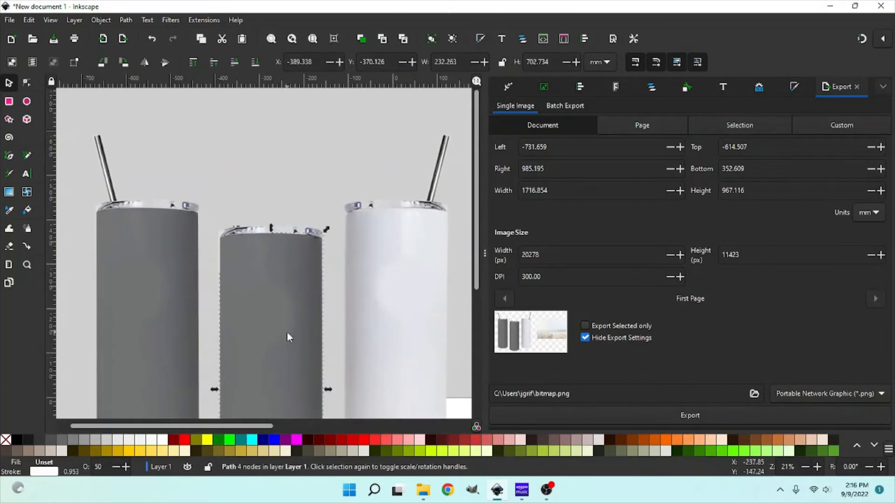
right_click(287, 332)
click(326, 166)
drag(288, 321, 418, 300)
Check the new copy against the rightmost tumbler's rim and base, and nudge it up one increment.
scroll(419, 300, down, 10)
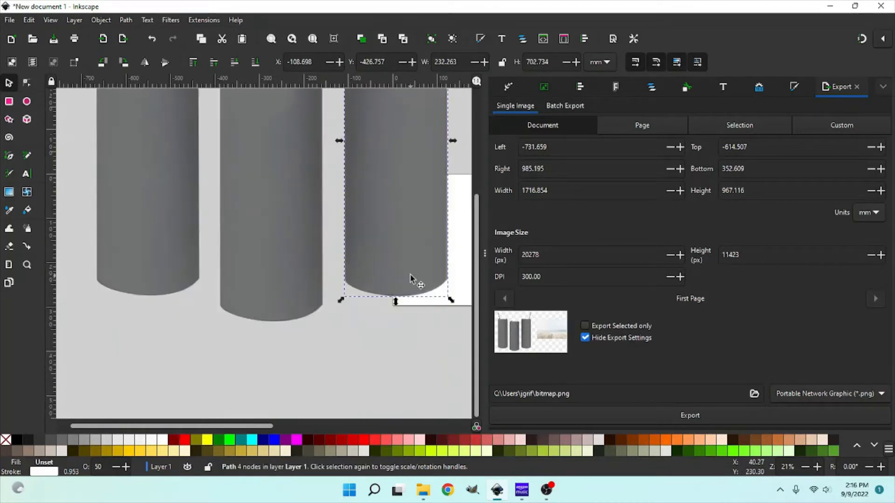
scroll(412, 277, up, 6)
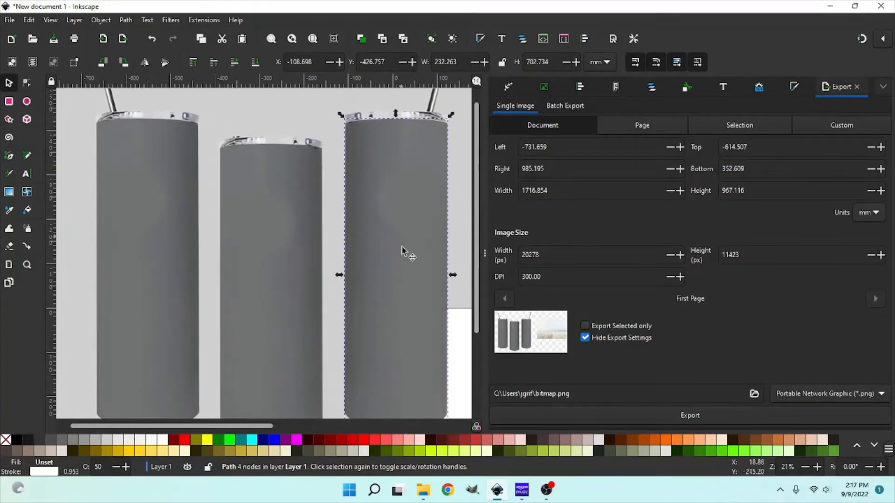
scroll(402, 247, down, 6)
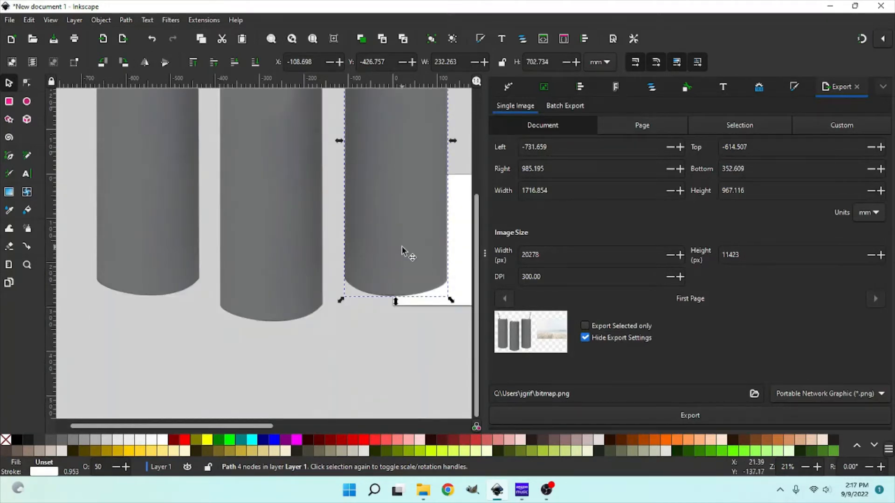
key(Up)
scroll(402, 252, up, 6)
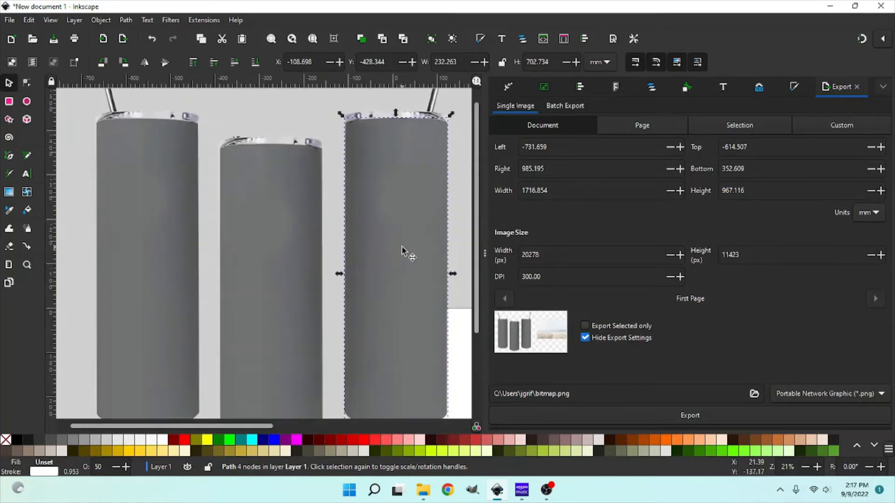
click(303, 115)
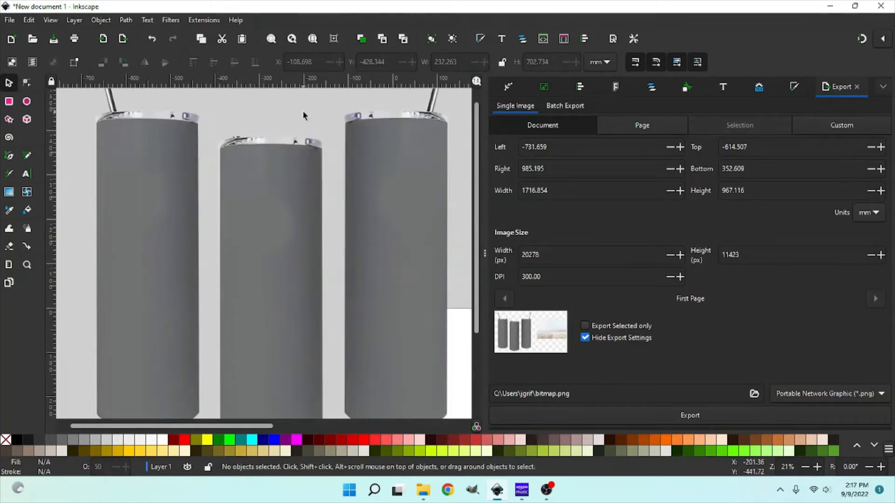
Select all three traced shapes and move them together off the tumblers into the empty area below.
key(minus)
key(minus)
key(minus)
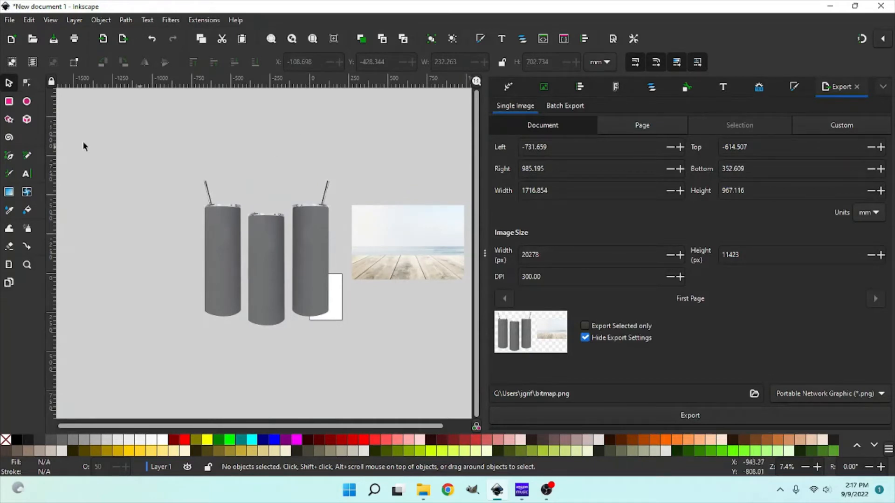
click(225, 264)
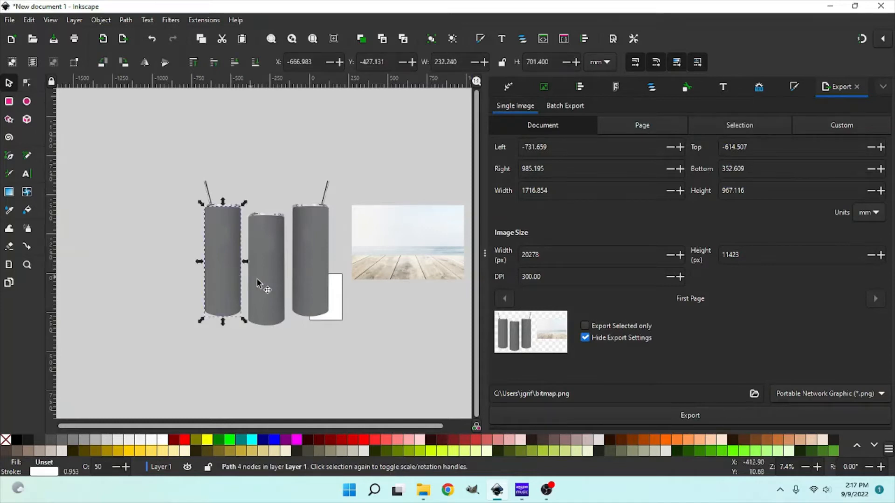
shift+click(268, 283)
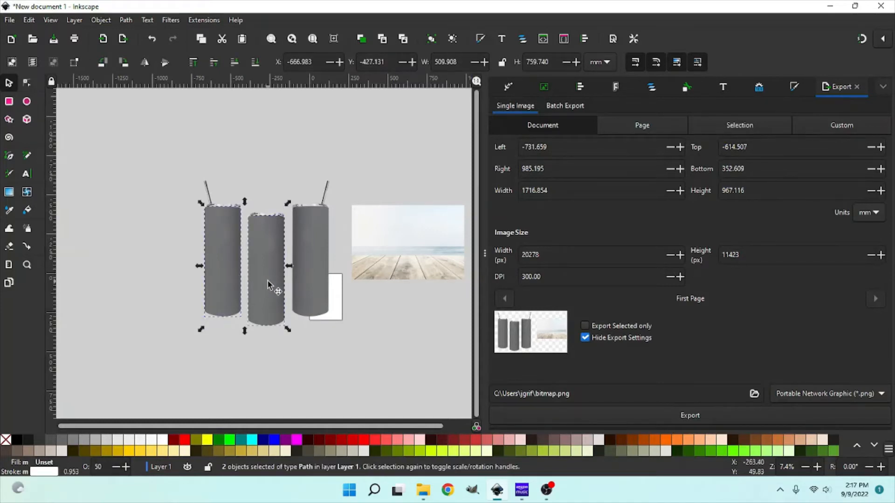
shift+click(312, 284)
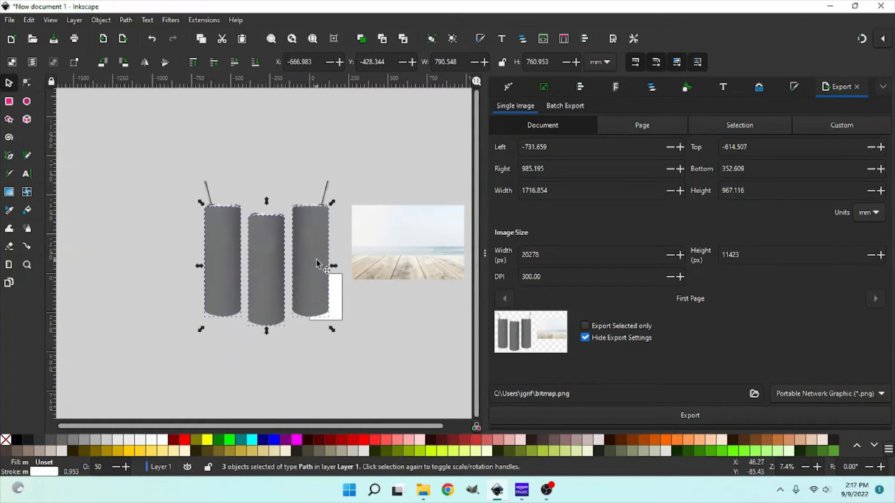
drag(312, 239, 314, 300)
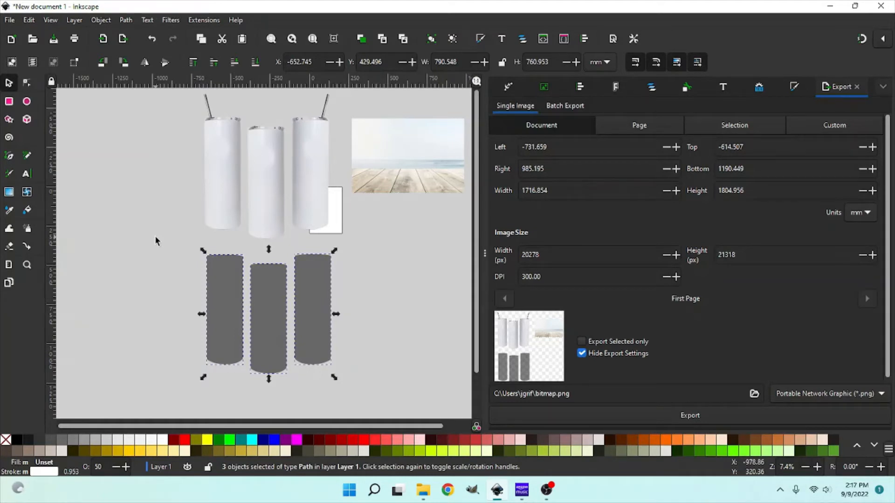
Bring the three shapes close together side by side at roughly the same height, leaving a thin gap between neighbours.
scroll(212, 304, down, 2)
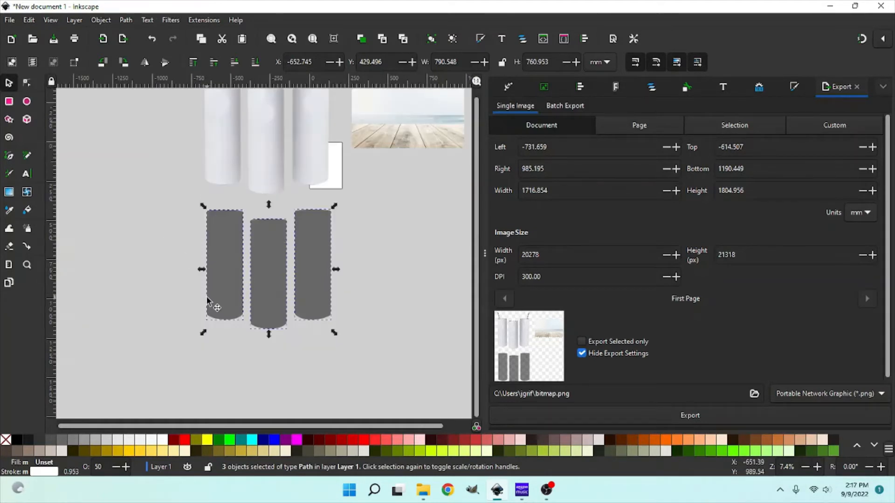
click(369, 306)
click(258, 292)
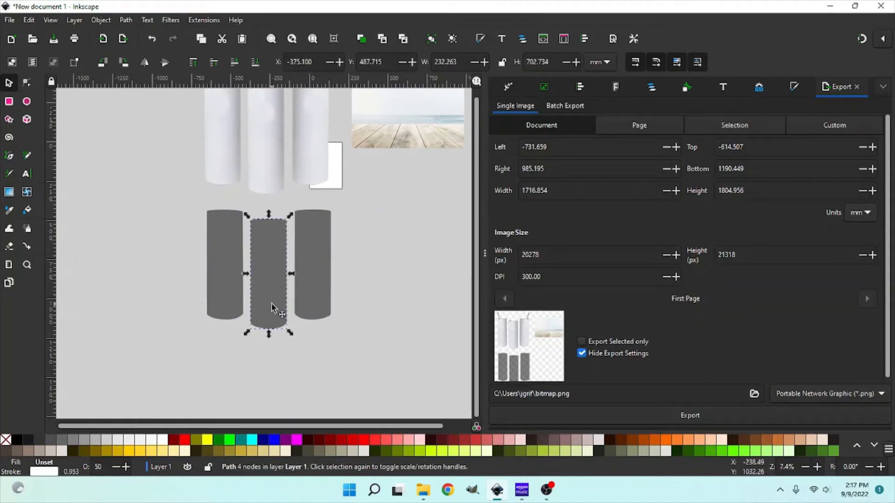
drag(271, 301, 232, 294)
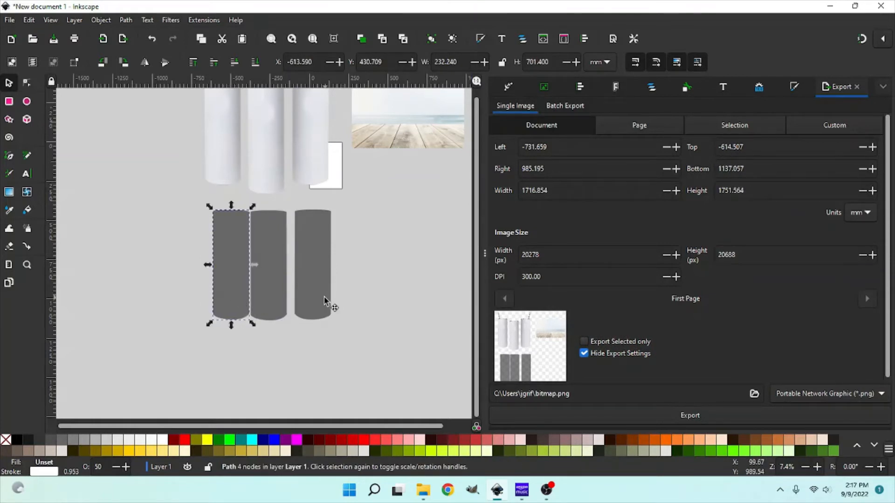
drag(324, 297, 317, 298)
key(Escape)
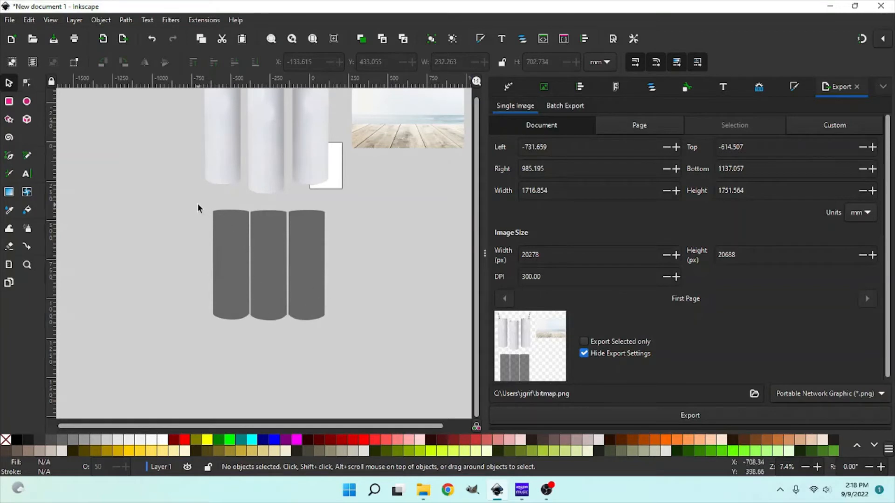
Centre the three shapes on the horizontal axis relative to the last selected one, and apply a horizontal distribution.
drag(198, 205, 380, 354)
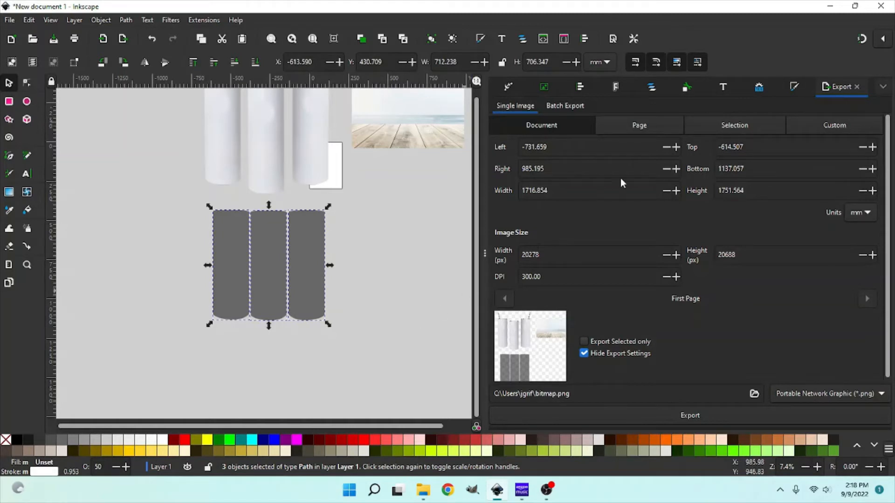
click(585, 83)
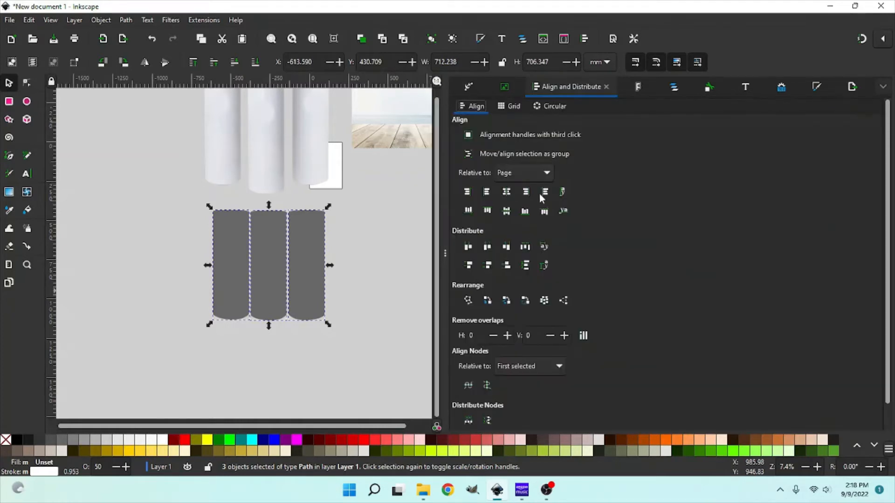
click(529, 172)
click(528, 110)
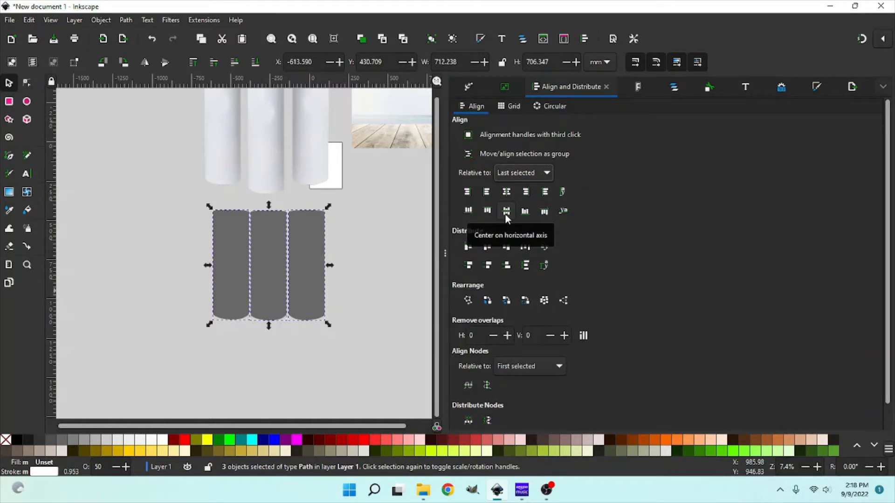
click(506, 215)
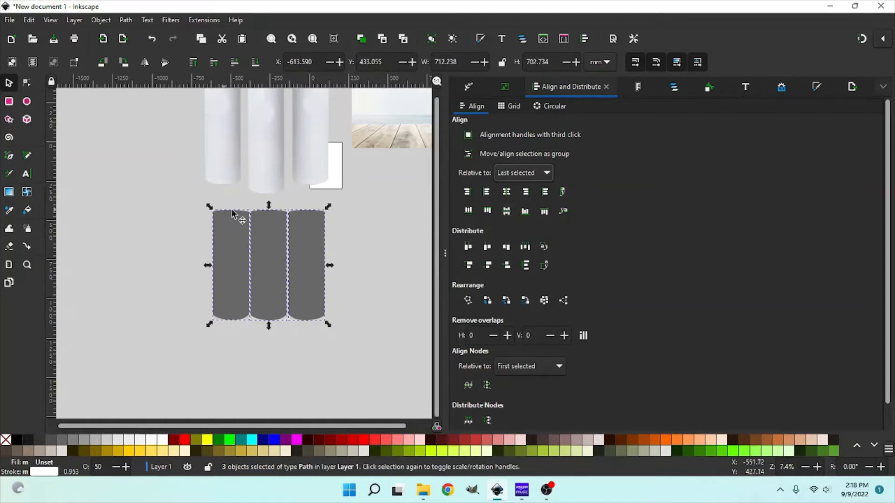
click(548, 247)
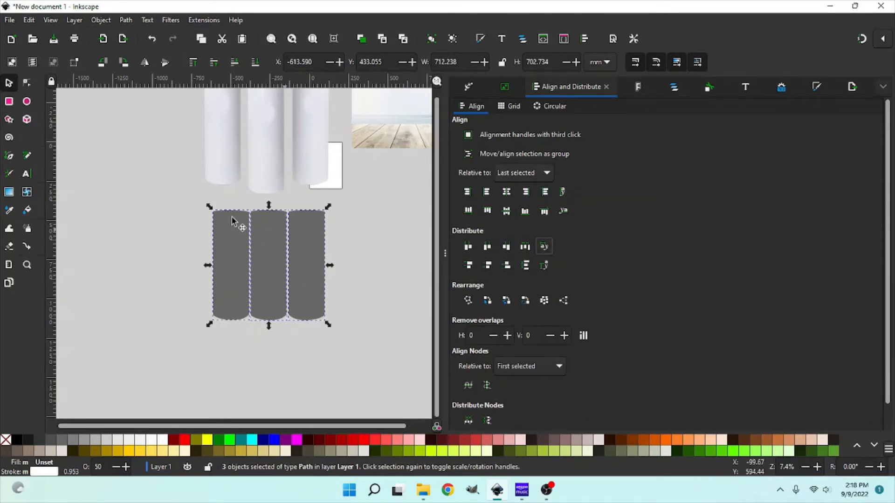
click(130, 266)
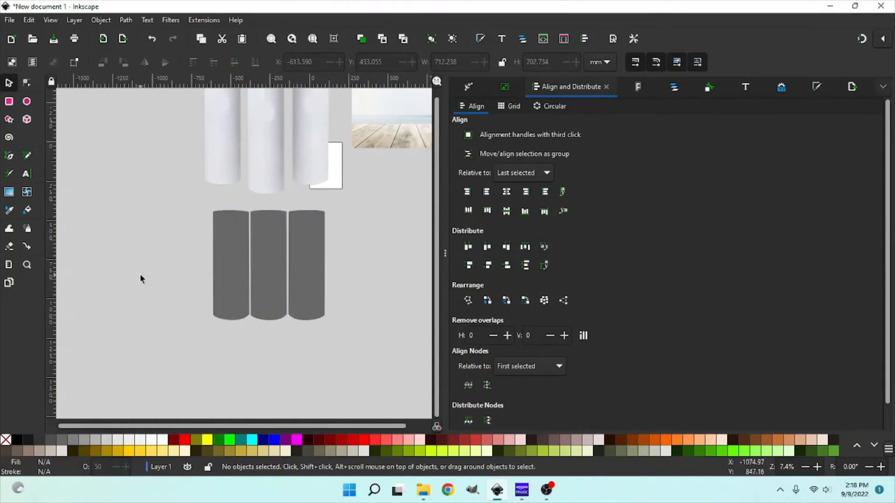
Move the three aligned shapes together down and to the left, to about X -941 mm, Y 568 mm.
scroll(140, 278, up, 2)
drag(189, 242, 347, 399)
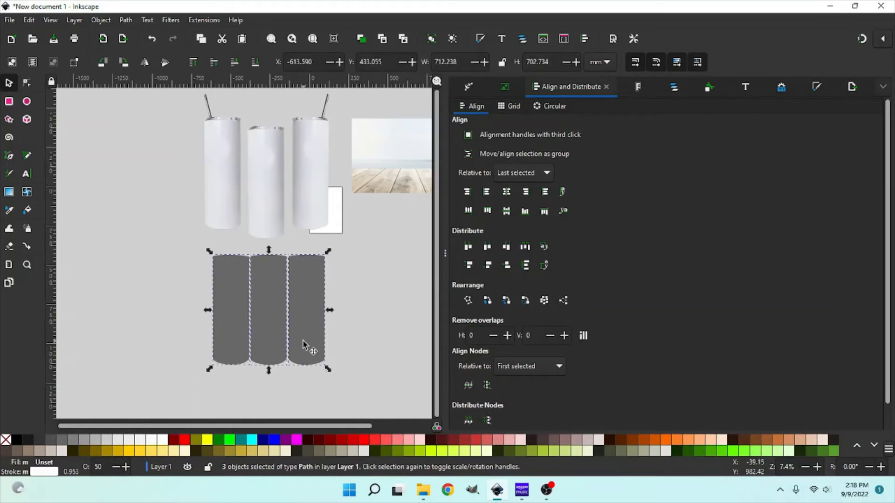
scroll(305, 345, down, 2)
drag(312, 258, 261, 279)
Import the LifeIsShortBirds image from the TUMBLER WRAPS folder inside png downloads on the Desktop.
click(10, 20)
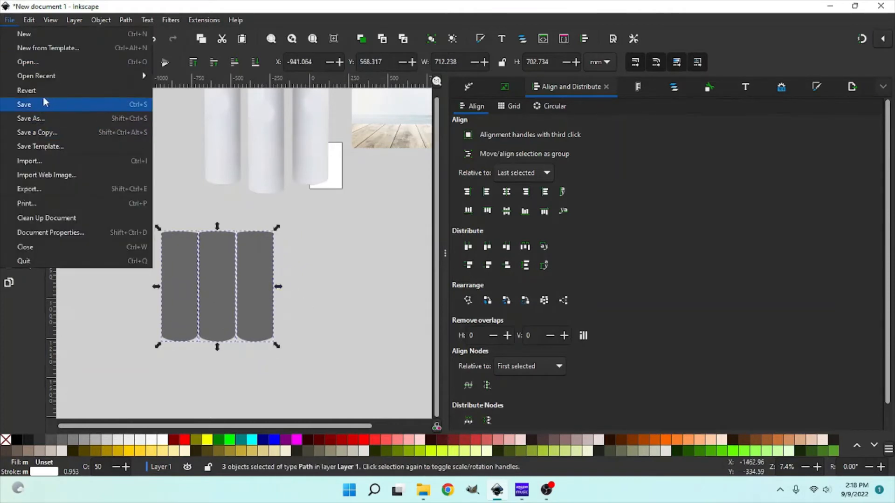
click(62, 161)
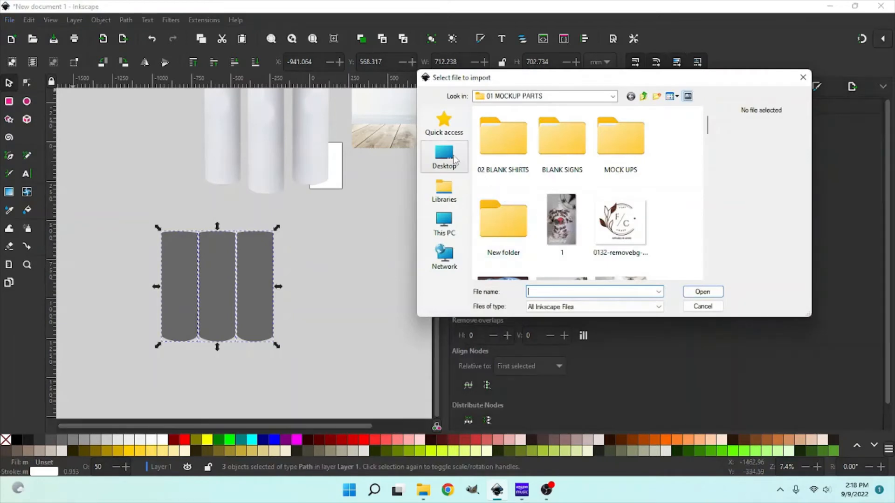
click(453, 160)
scroll(566, 205, up, 5)
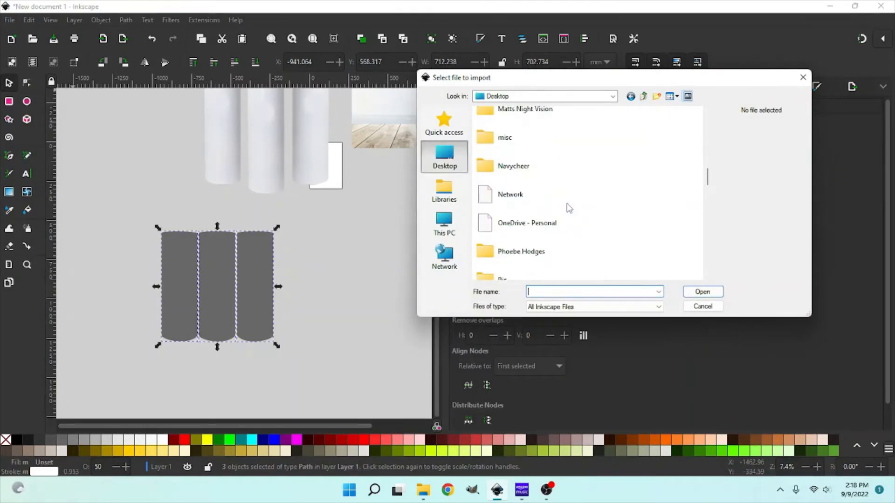
scroll(538, 235, down, 2)
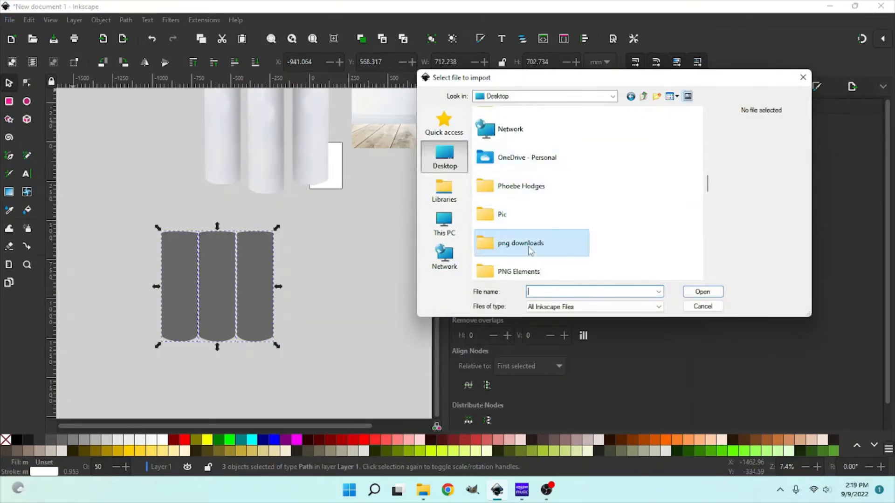
click(530, 251)
double_click(530, 245)
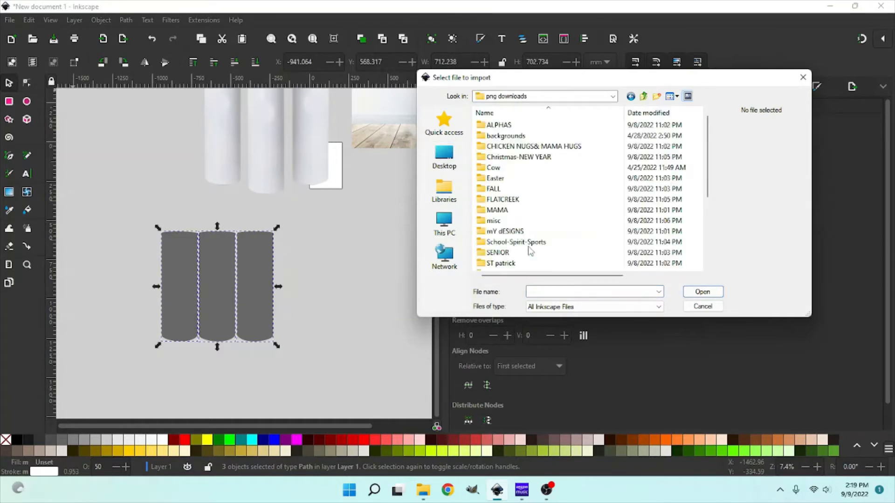
scroll(530, 252, down, 2)
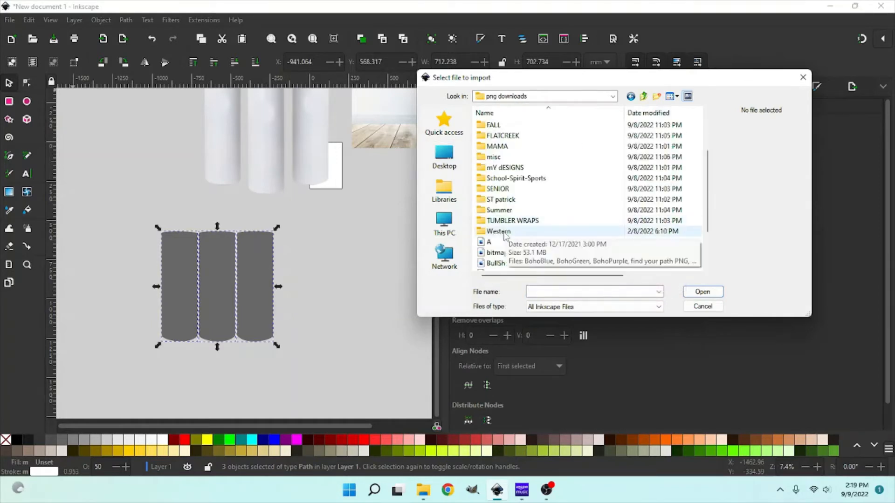
double_click(512, 220)
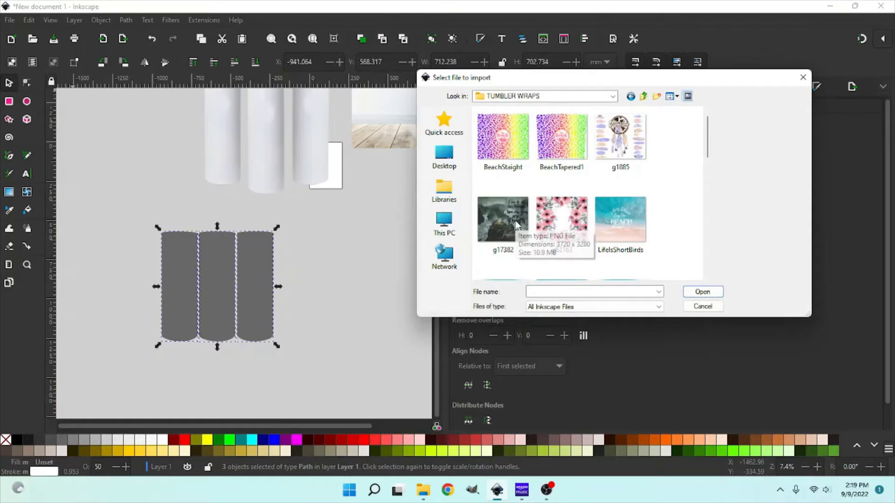
scroll(574, 214, down, 10)
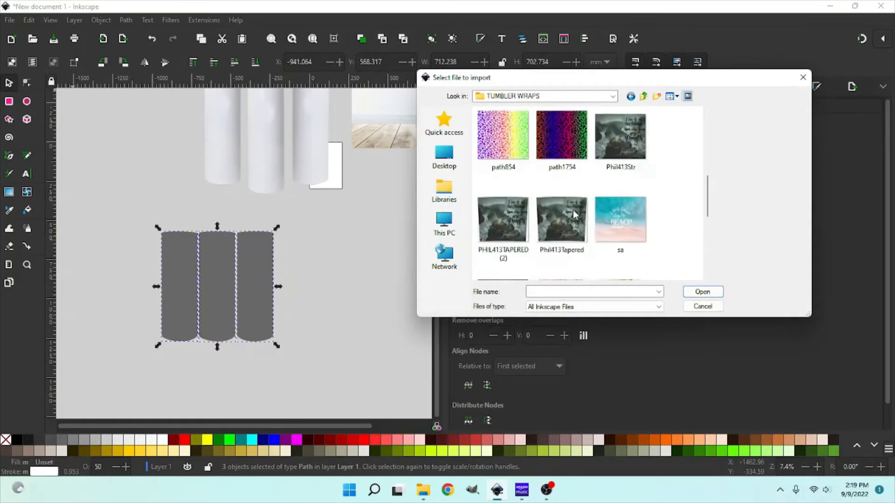
scroll(575, 214, up, 10)
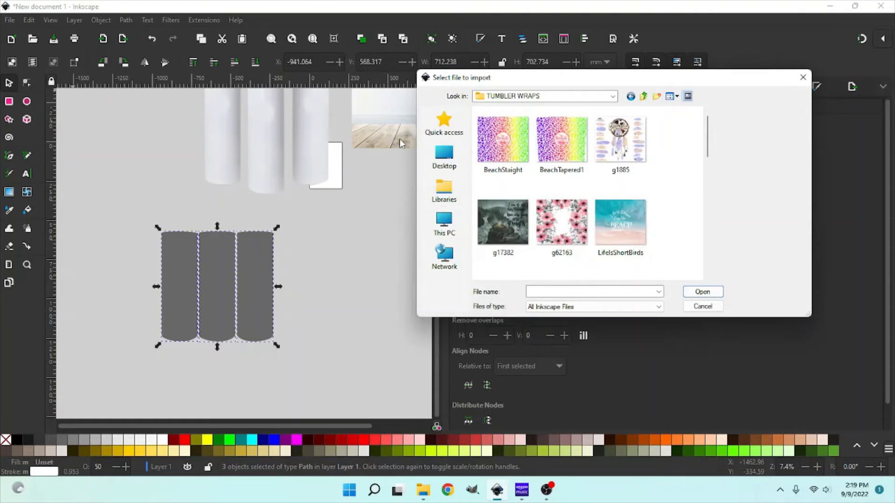
double_click(620, 223)
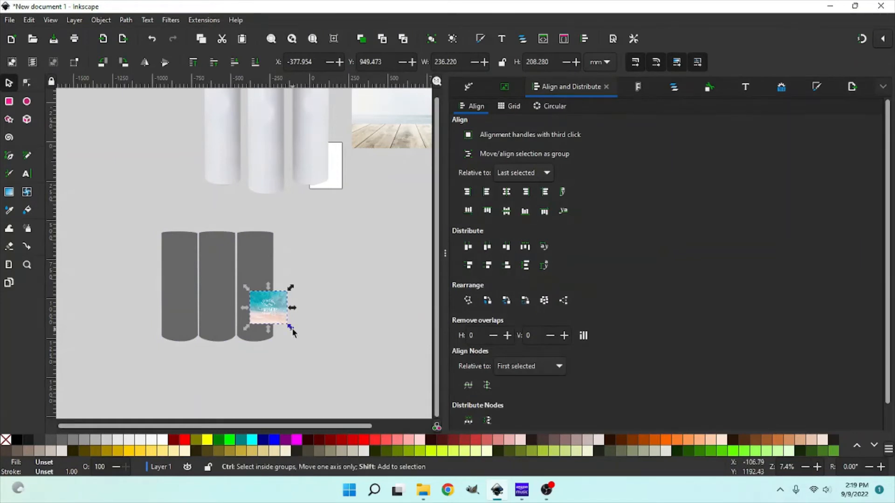
Enlarge the imported beach image to about 884 by 779 mm and place it behind the three grey shapes.
drag(292, 328, 343, 384)
drag(251, 310, 227, 291)
drag(218, 294, 200, 295)
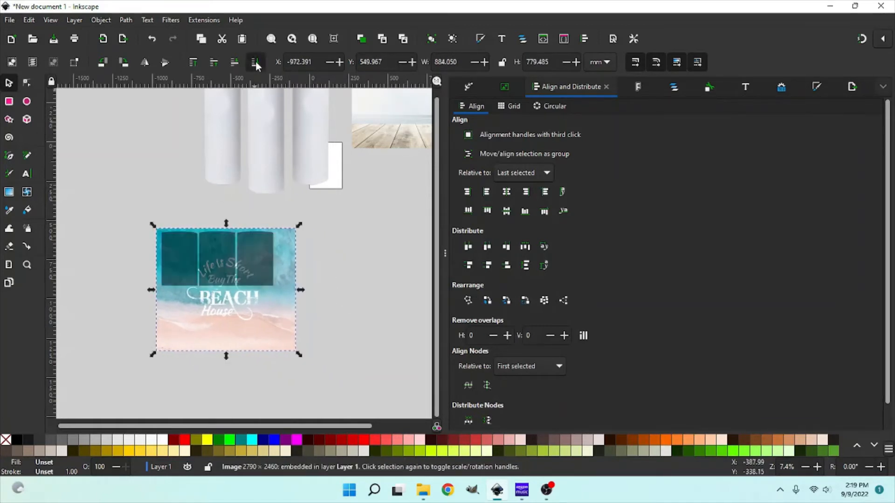
Resize the beach image to about 717 by 712 mm so its edges closely fit the outline of the three shapes.
drag(302, 292, 281, 292)
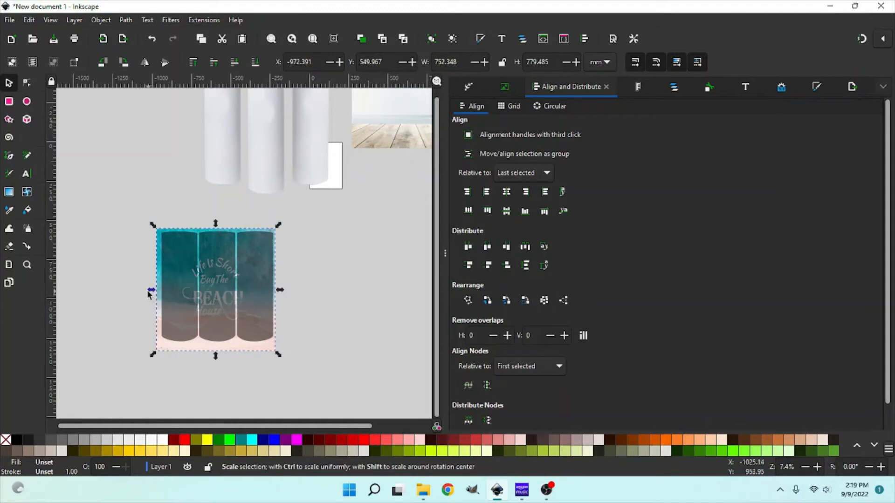
drag(152, 291, 157, 290)
drag(219, 357, 217, 347)
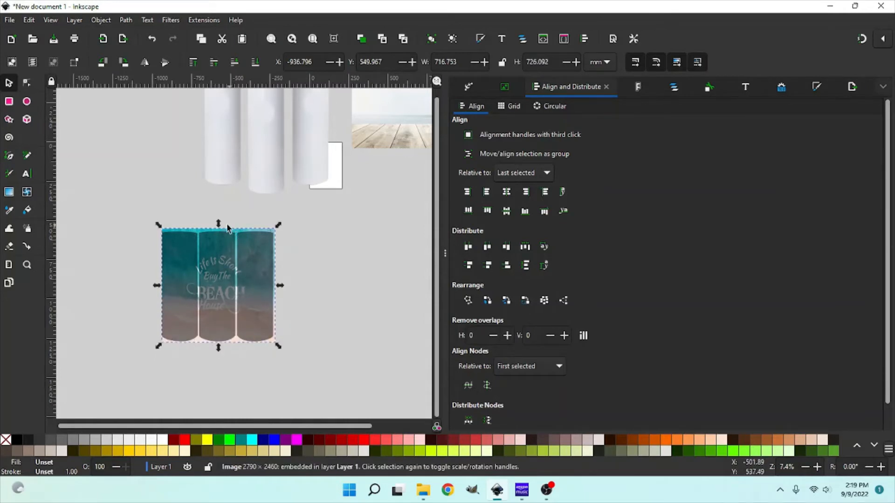
drag(219, 228, 217, 226)
click(258, 210)
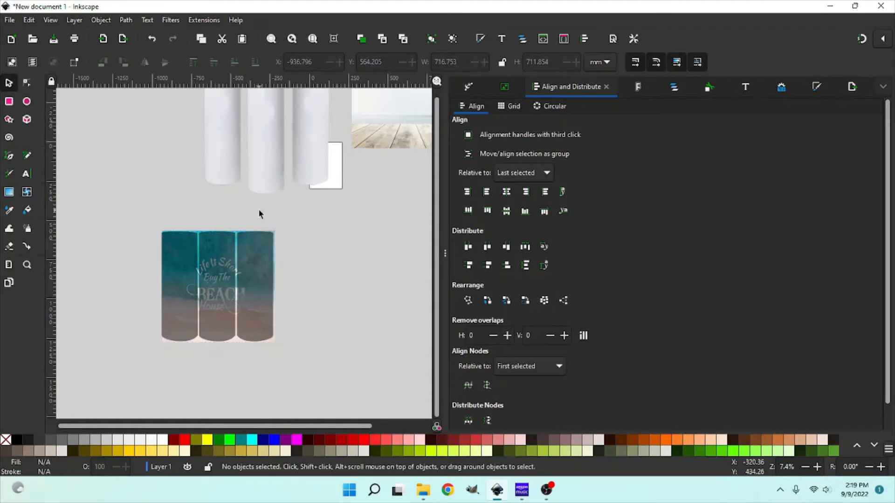
Check whether the beach image covers the lower corners of each of the three shapes.
click(164, 340)
click(229, 351)
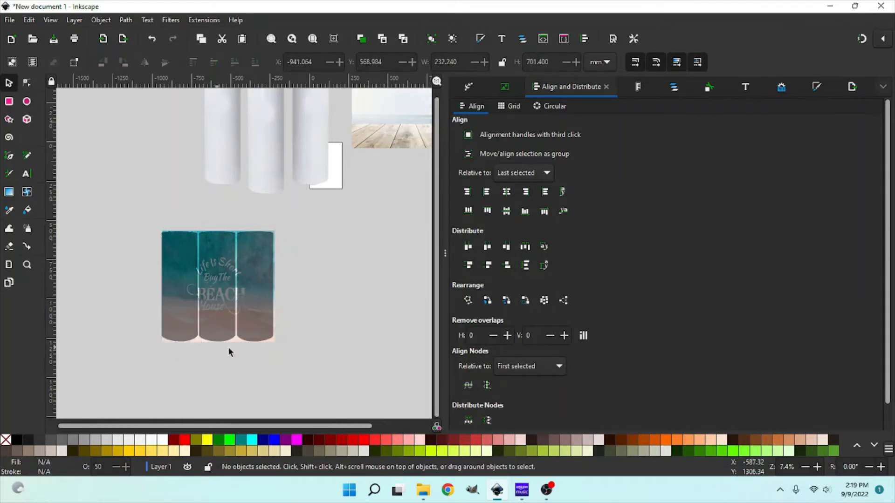
click(232, 340)
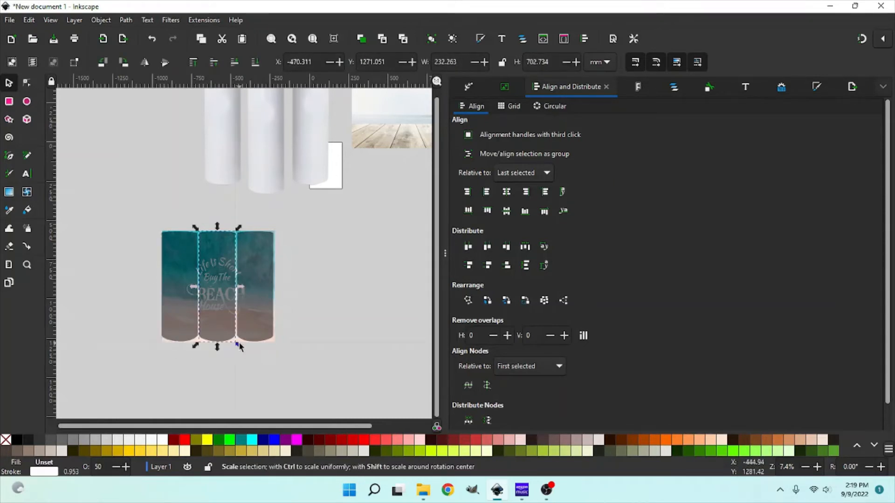
click(275, 348)
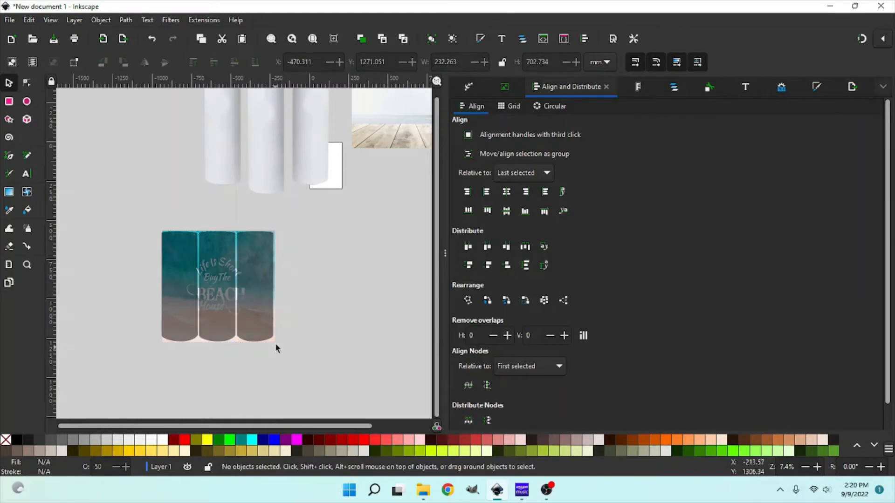
click(272, 339)
click(284, 340)
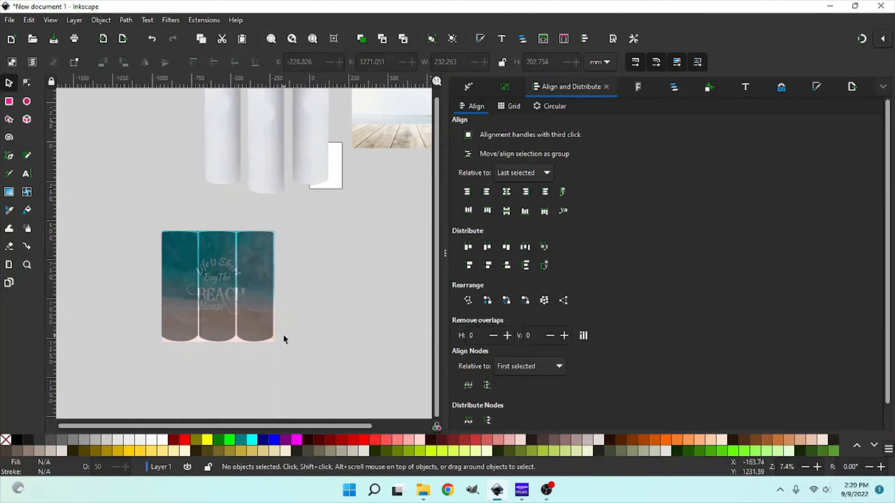
Send the beach image behind all three shapes again and extend its left edge to a width of about 727 mm.
click(259, 312)
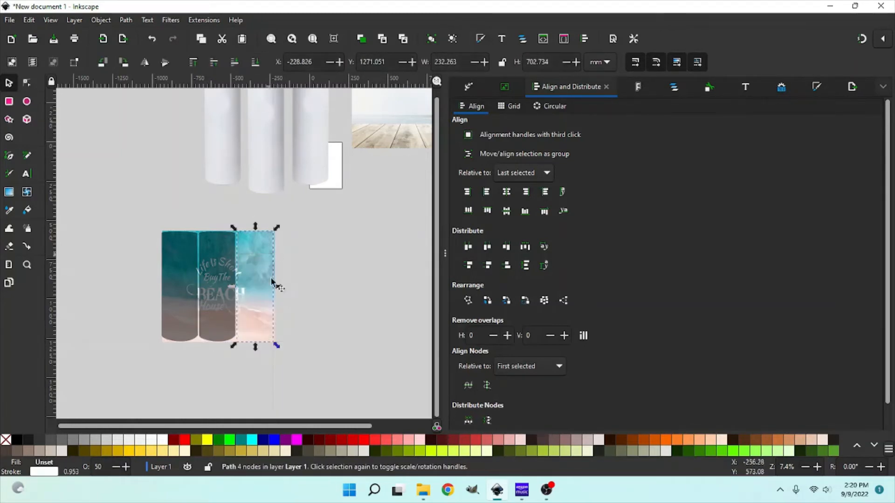
click(270, 302)
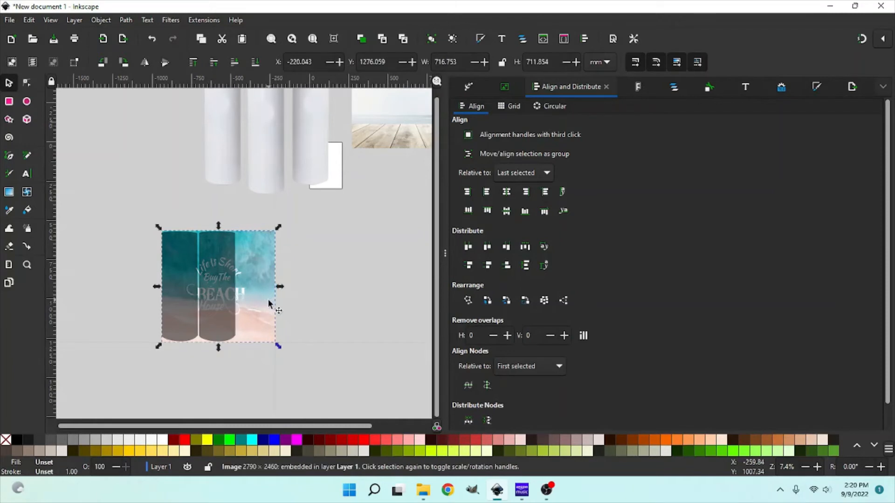
click(255, 63)
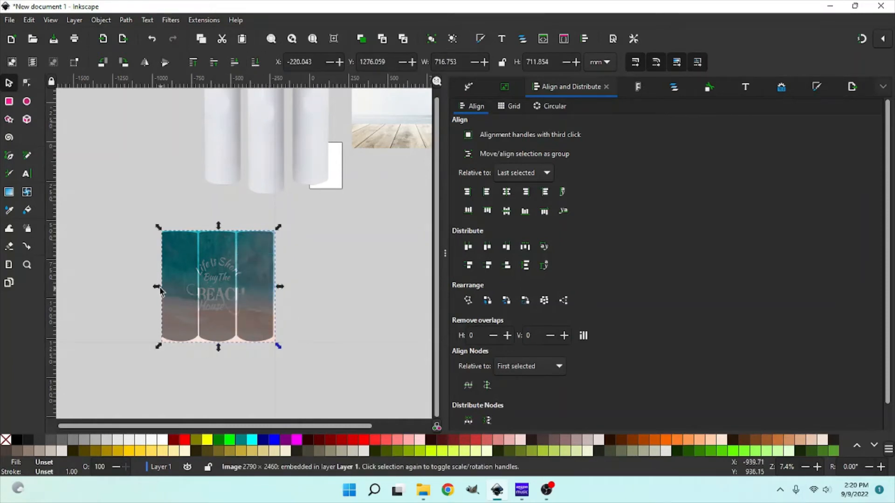
drag(156, 289, 155, 287)
click(140, 236)
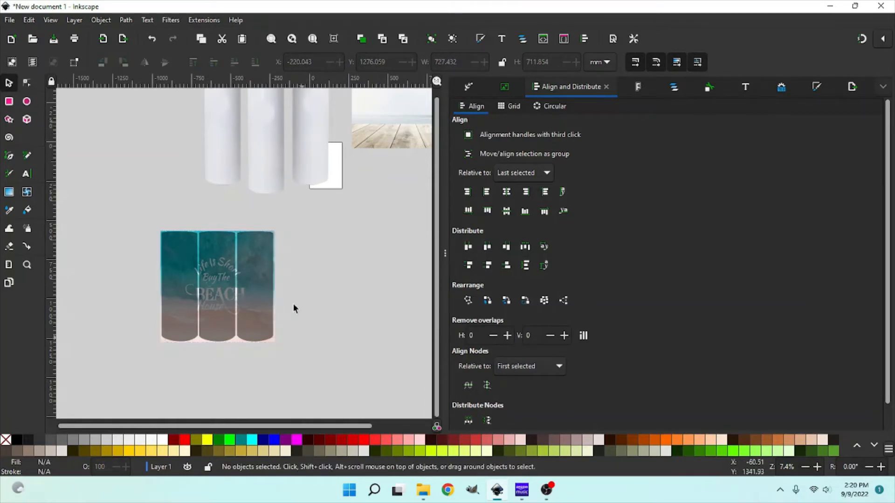
Duplicate the beach image together with its three shapes and place the copy directly below the original set.
drag(139, 203, 320, 387)
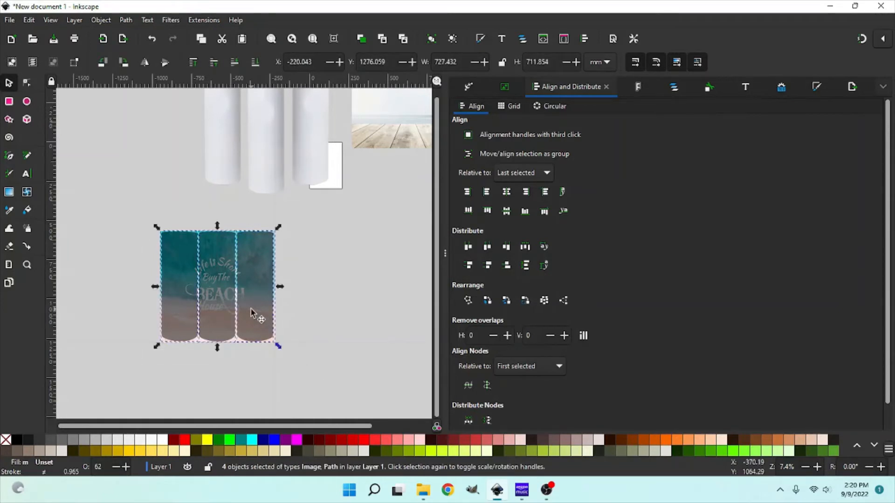
right_click(251, 313)
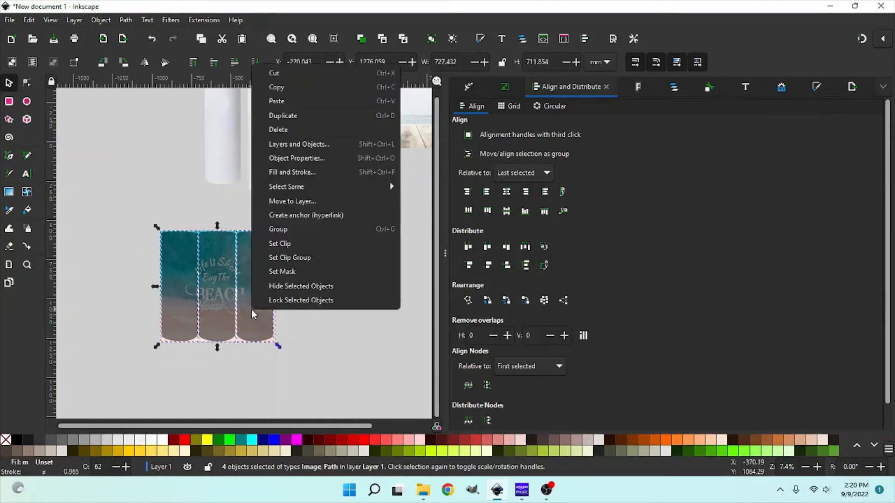
click(284, 116)
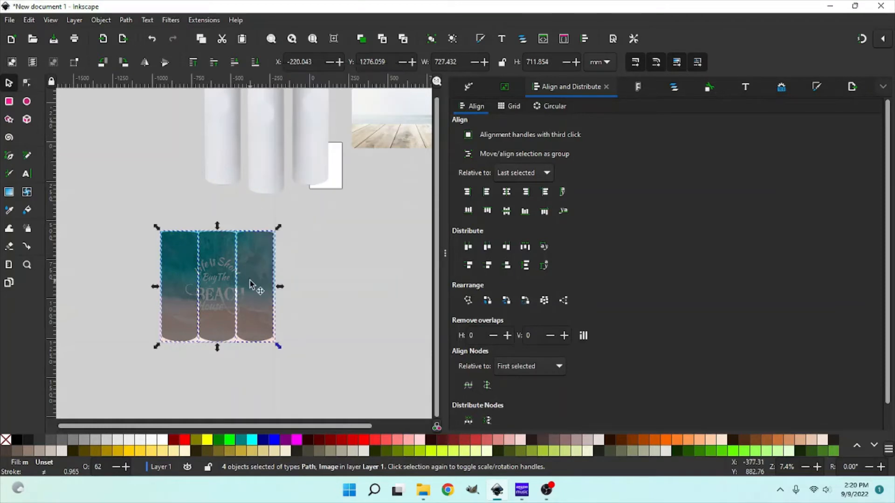
drag(251, 323, 251, 325)
mouse_move(251, 394)
mouse_down()
mouse_move(248, 438)
mouse_move(247, 409)
mouse_up()
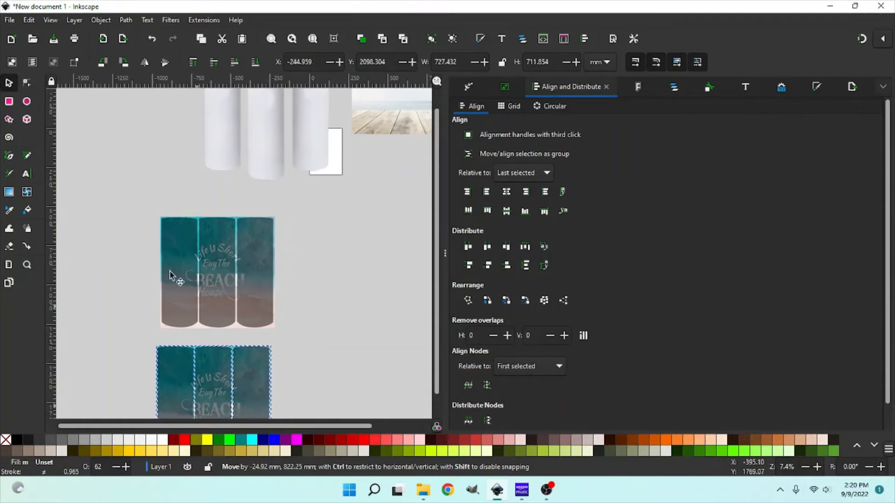
Make a second duplicate of the original image-and-shapes set and place it to the right of the original.
drag(140, 202, 315, 367)
right_click(264, 292)
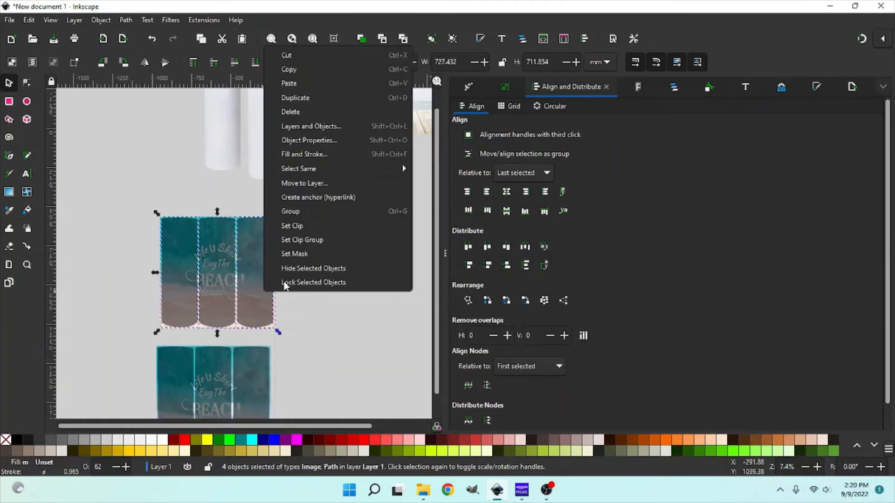
click(296, 96)
drag(255, 378, 254, 502)
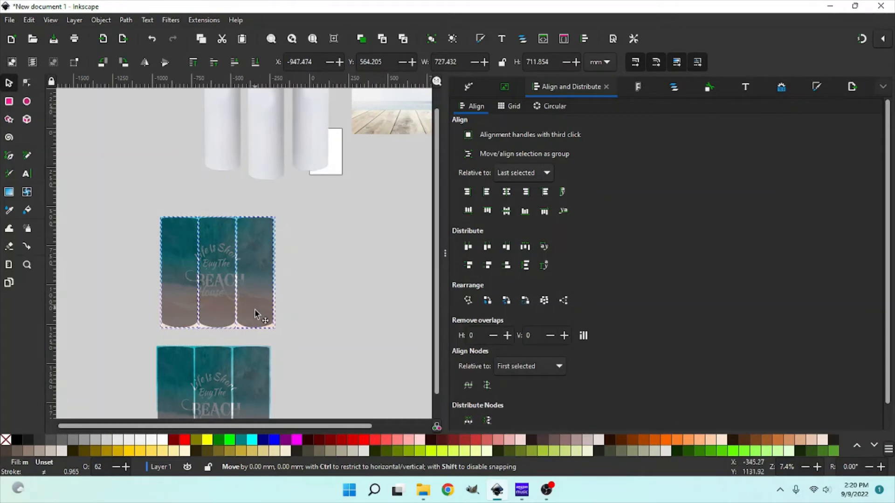
drag(294, 274, 399, 342)
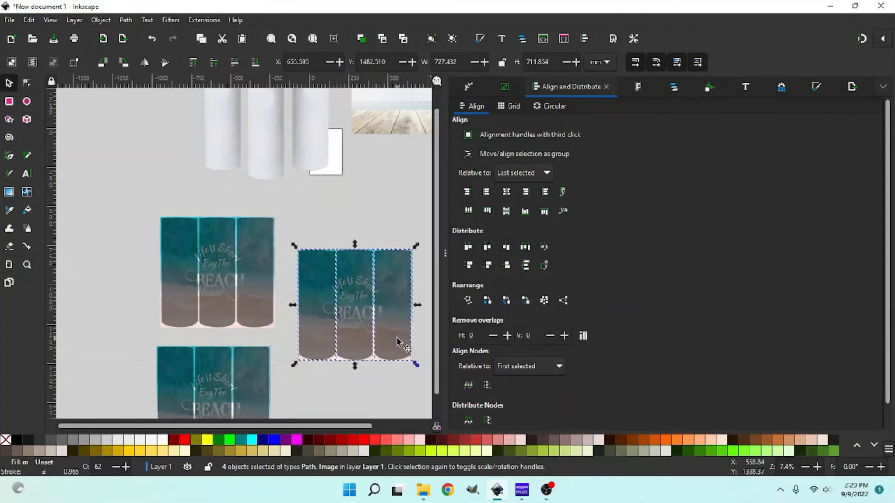
Delete the middle and right shapes from the original set, keeping only its left shape.
scroll(261, 320, down, 2)
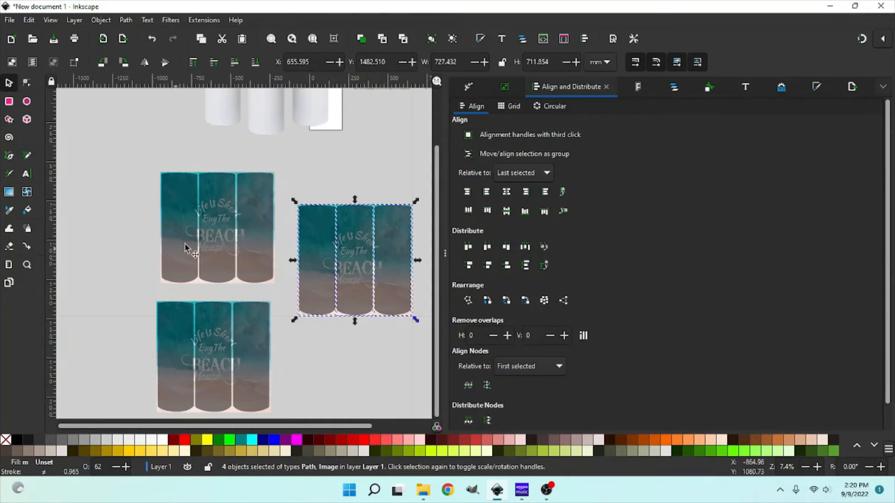
click(224, 238)
key(Delete)
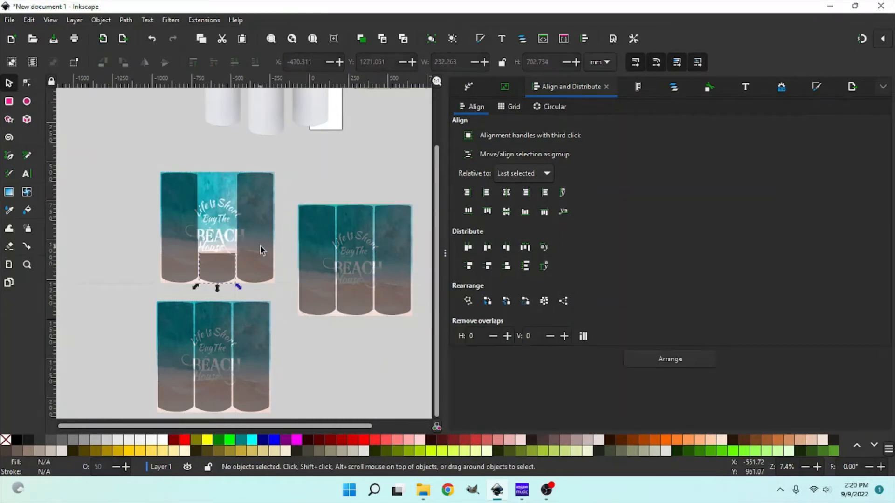
click(260, 245)
key(Delete)
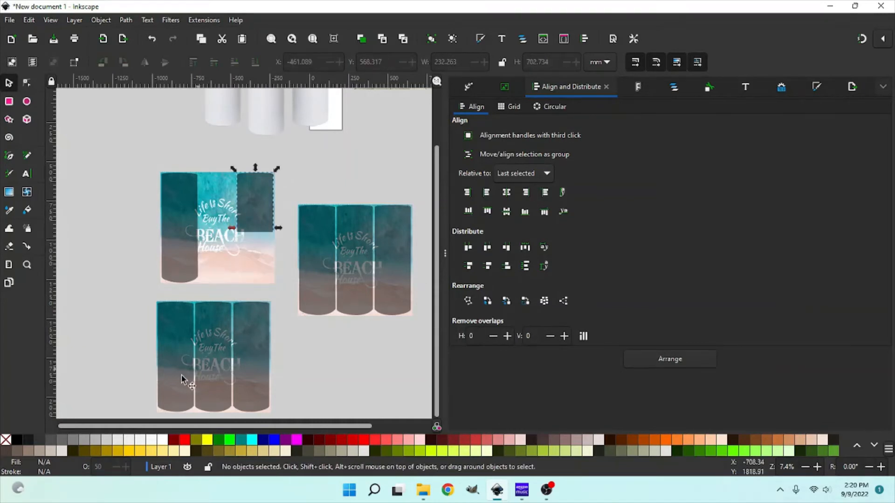
Delete the left and right shapes from the lower copy, keeping only its middle shape.
click(181, 374)
key(Delete)
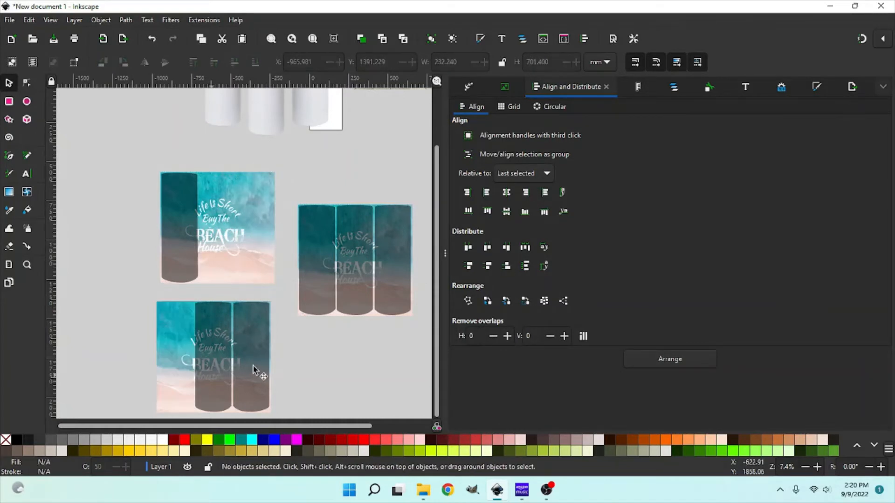
click(254, 370)
key(Delete)
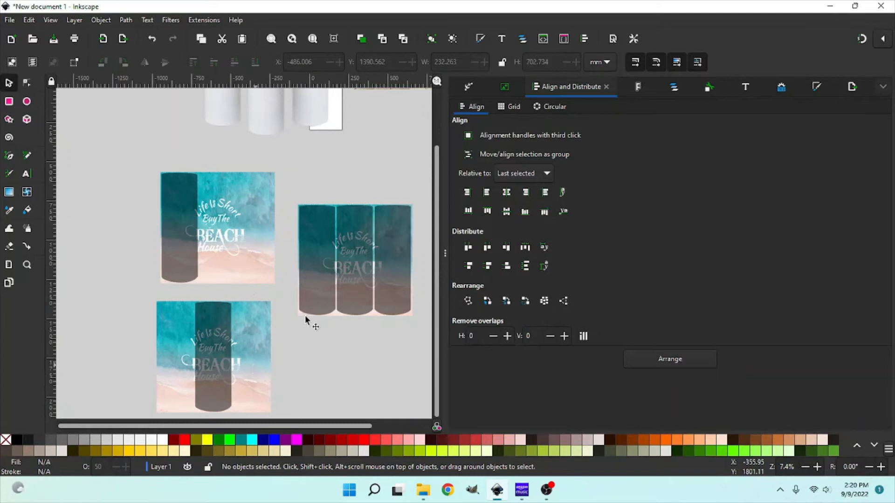
Delete the left and middle shapes from the right-hand copy, keeping only its right shape.
click(312, 293)
key(Delete)
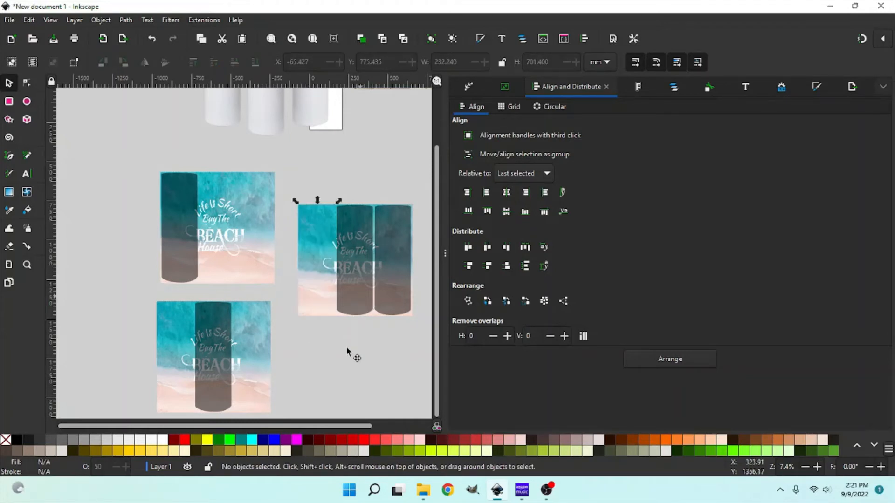
click(343, 305)
key(Delete)
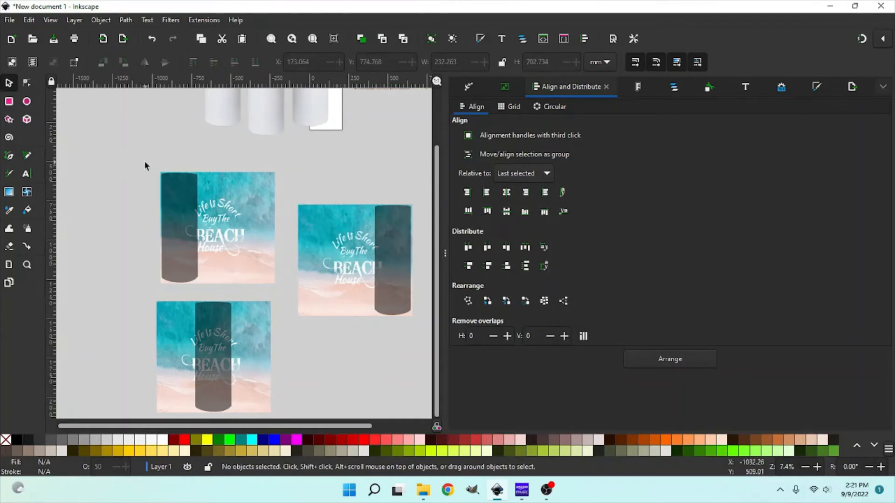
Clip each of the three beach images to the single tumbler shape remaining on it with Set Clip.
drag(144, 160, 295, 298)
right_click(258, 263)
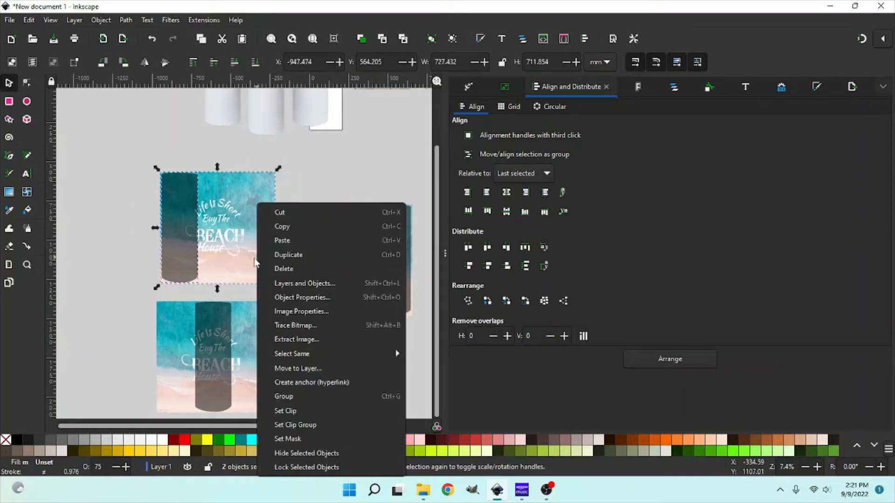
click(300, 412)
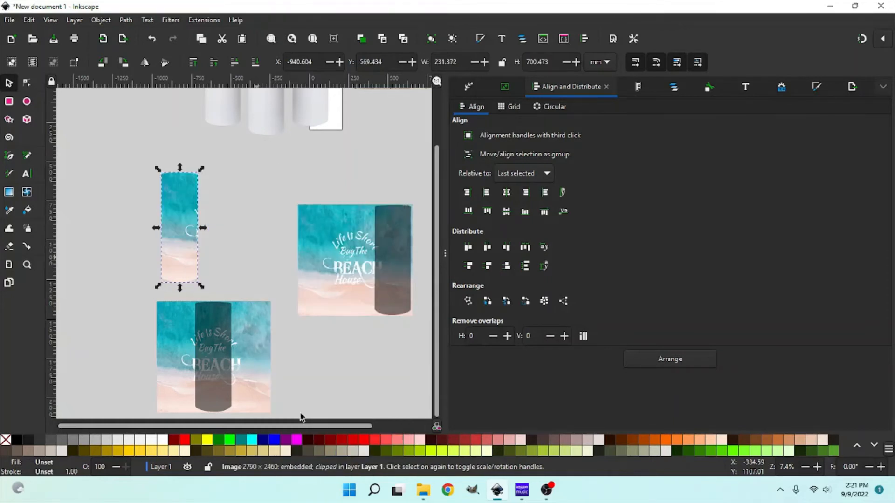
scroll(300, 414, down, 2)
drag(148, 250, 284, 403)
right_click(245, 349)
click(287, 285)
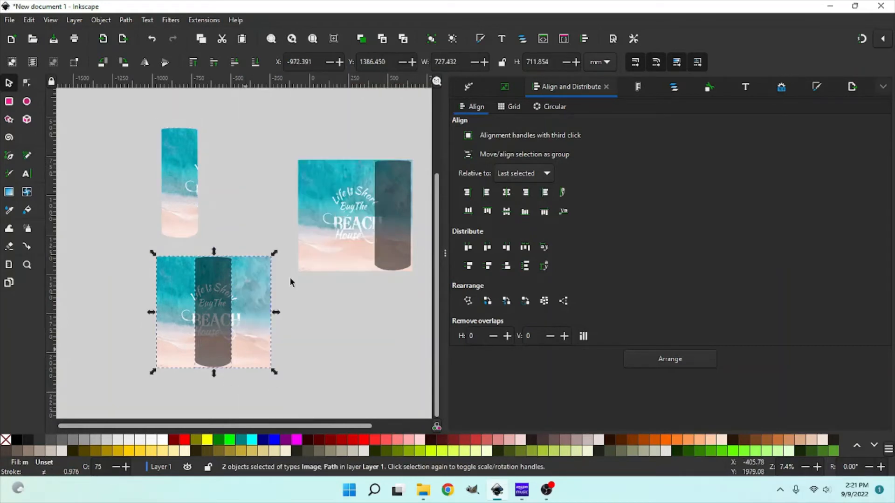
drag(280, 125, 422, 301)
right_click(389, 236)
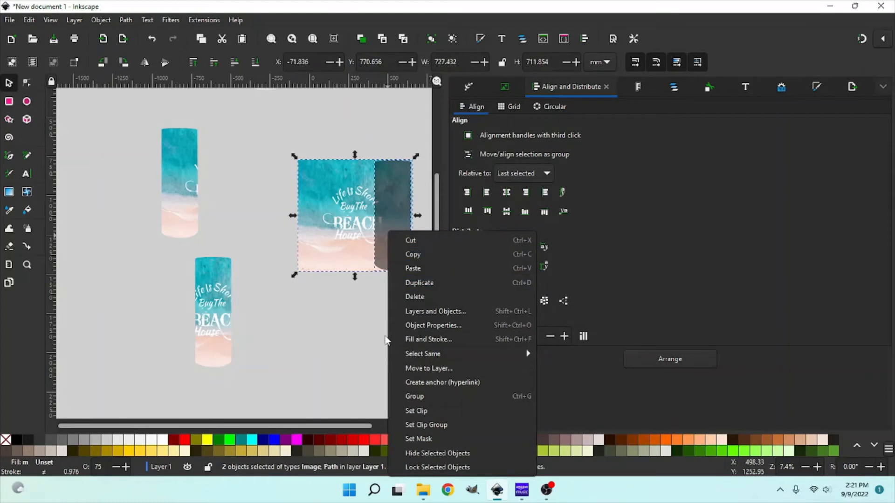
click(420, 411)
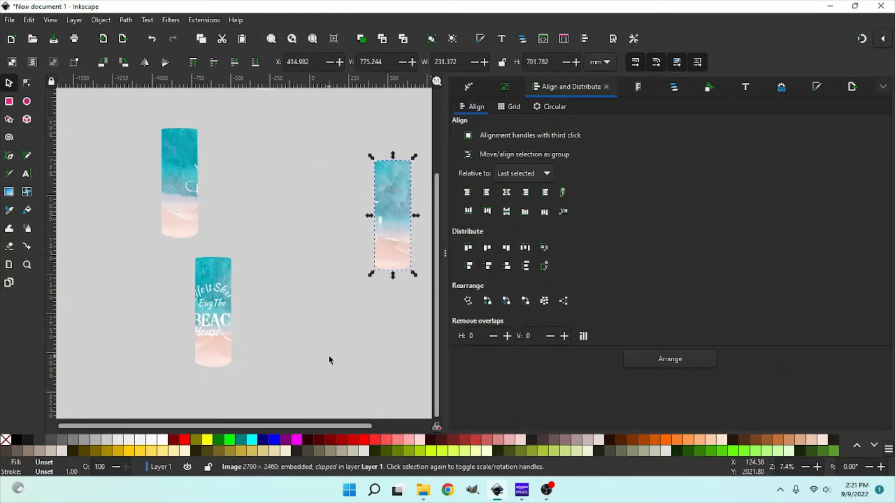
Place the left clipped beach piece over the left blank tumbler and raise it to the top of the stacking order.
scroll(321, 359, up, 3)
scroll(318, 362, up, 2)
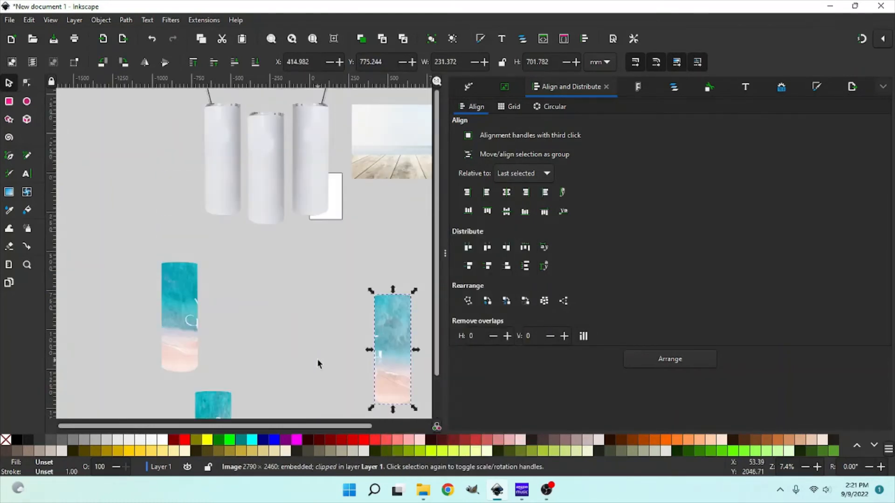
drag(182, 357, 227, 211)
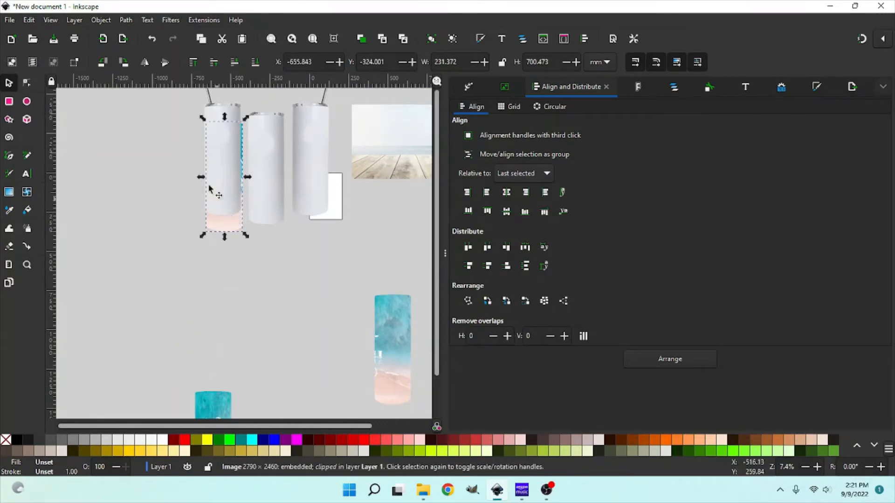
click(191, 63)
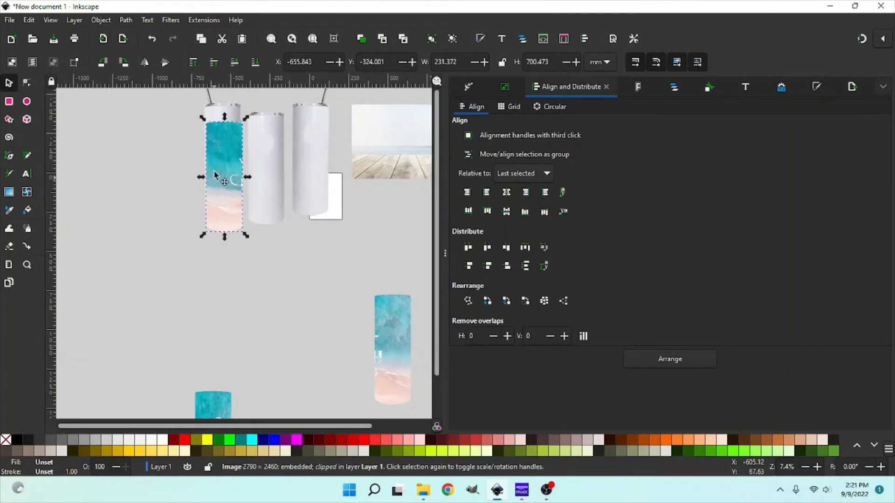
drag(214, 177, 213, 167)
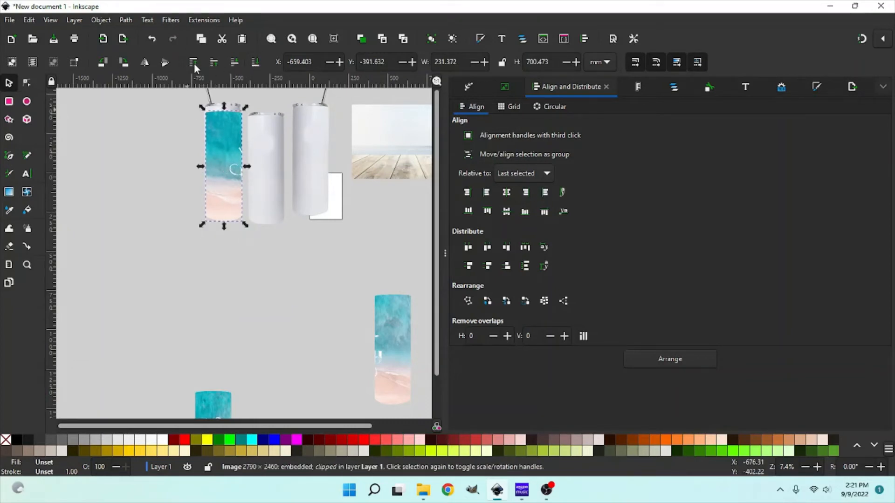
drag(221, 124, 220, 118)
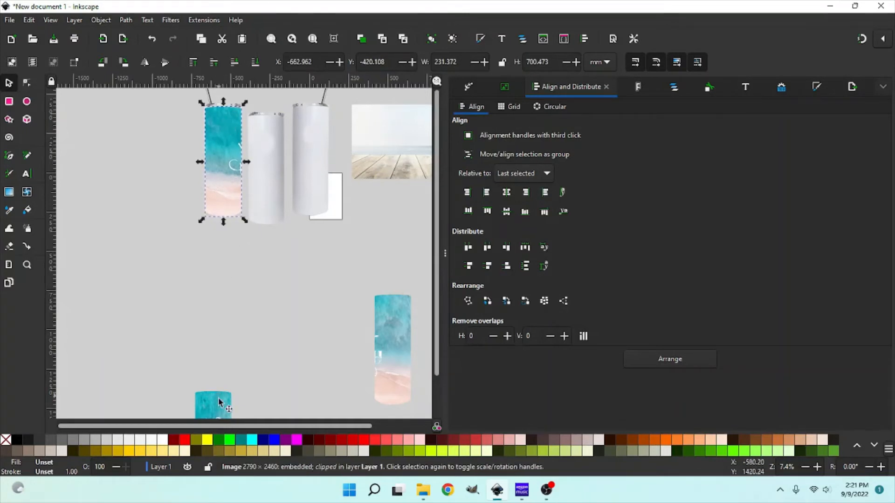
Place the lettered middle piece over the middle blank tumbler and the right clipped piece over the right one.
drag(219, 402, 270, 185)
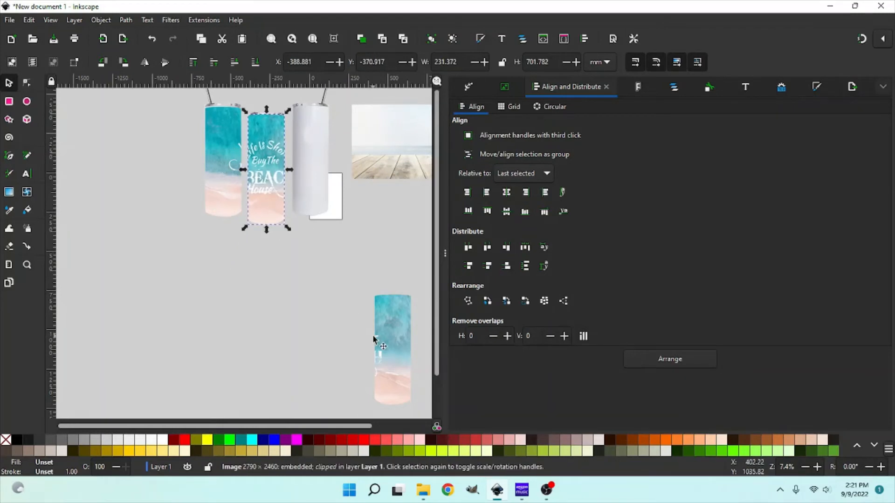
drag(373, 335, 310, 144)
click(322, 248)
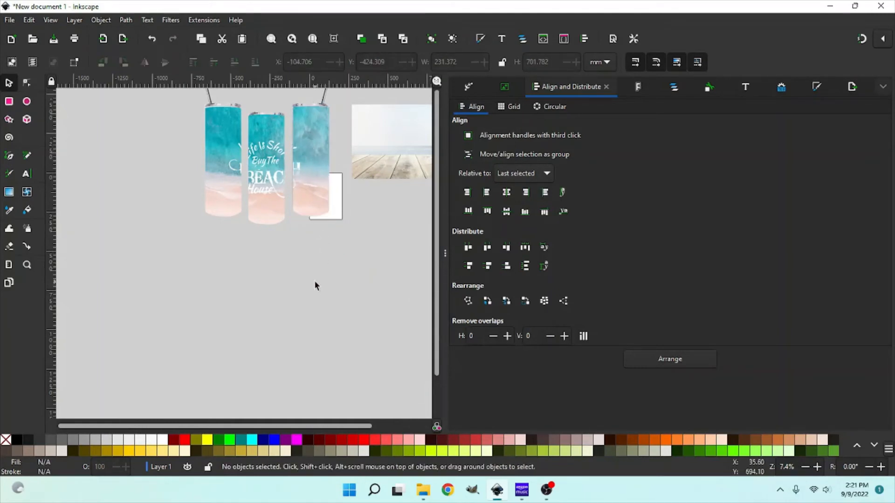
Fine-tune the left beach piece so its edges line up with the left tumbler's body.
scroll(305, 317, up, 2)
click(216, 256)
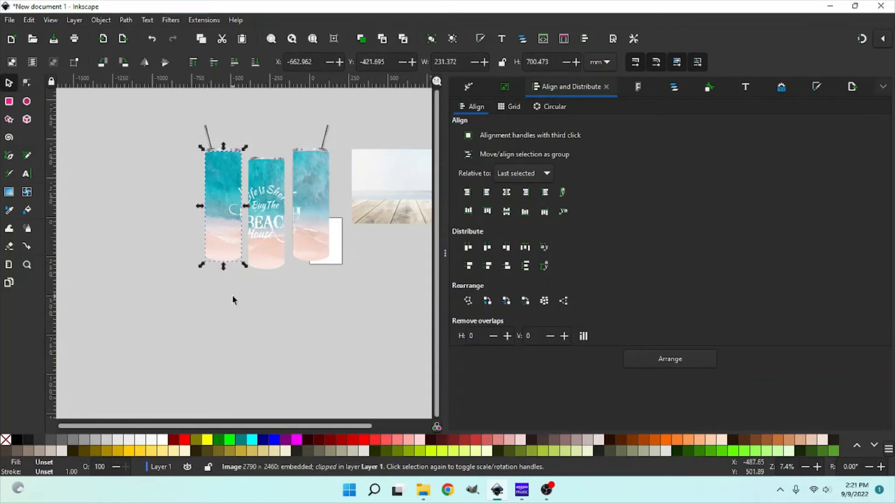
click(232, 295)
click(220, 207)
click(266, 312)
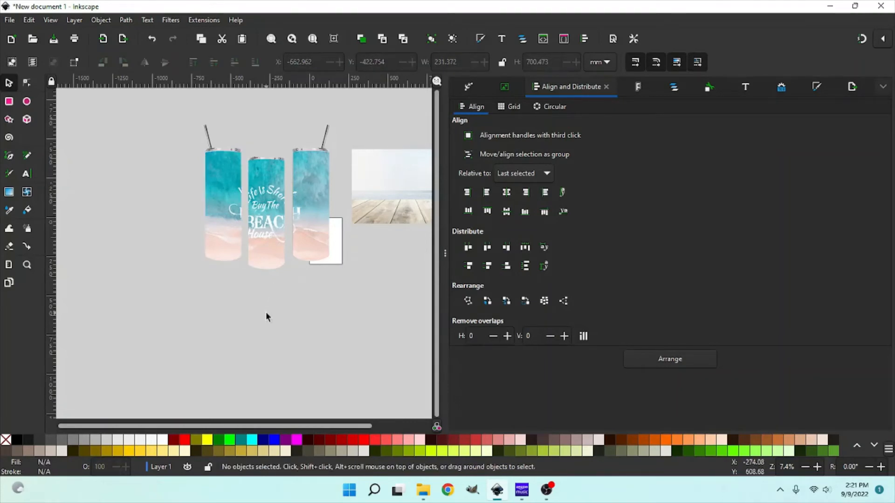
key(plus)
key(plus)
scroll(264, 317, up, 5)
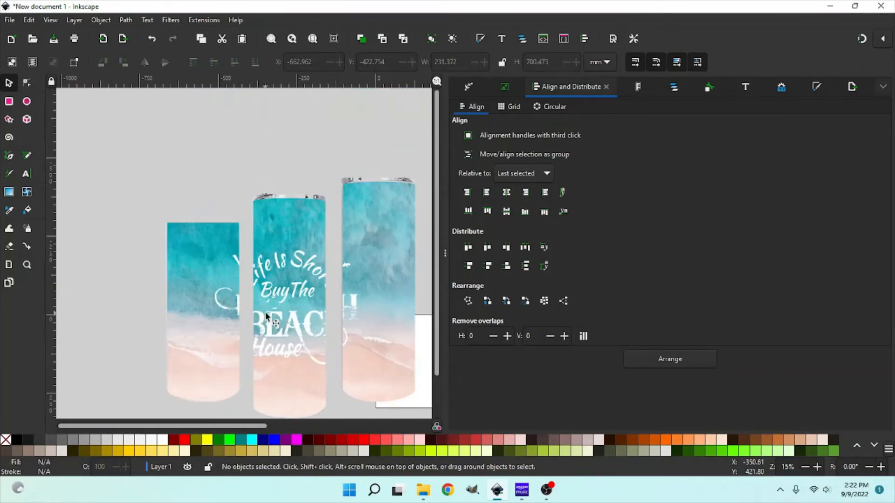
click(205, 247)
drag(205, 246, 204, 245)
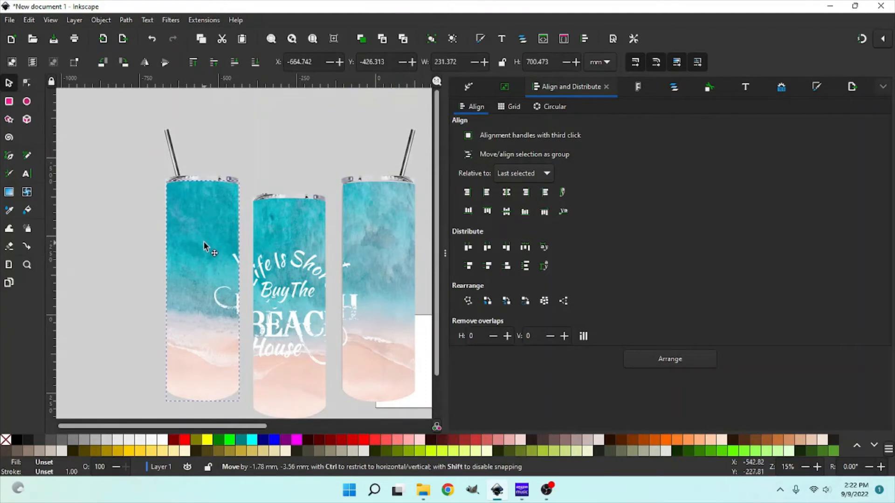
Nudge the middle and right beach pieces slightly so they line up with their tumblers.
click(315, 280)
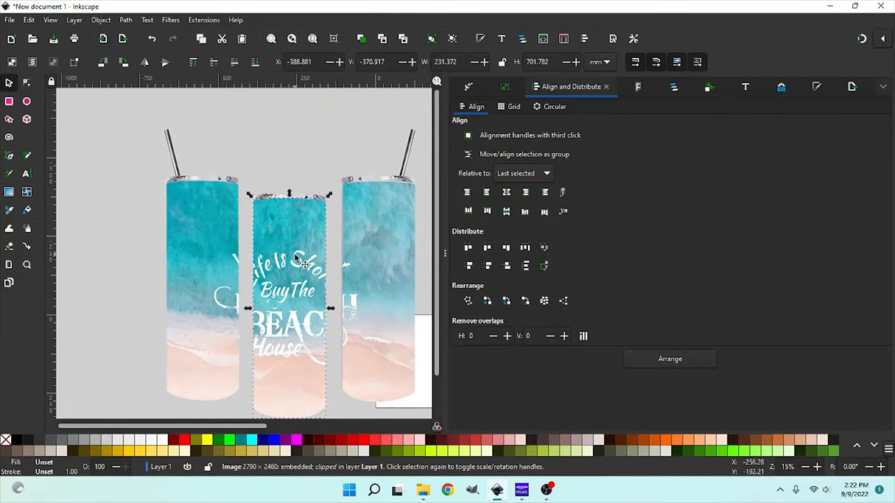
drag(294, 260, 294, 261)
click(385, 245)
drag(385, 245, 381, 245)
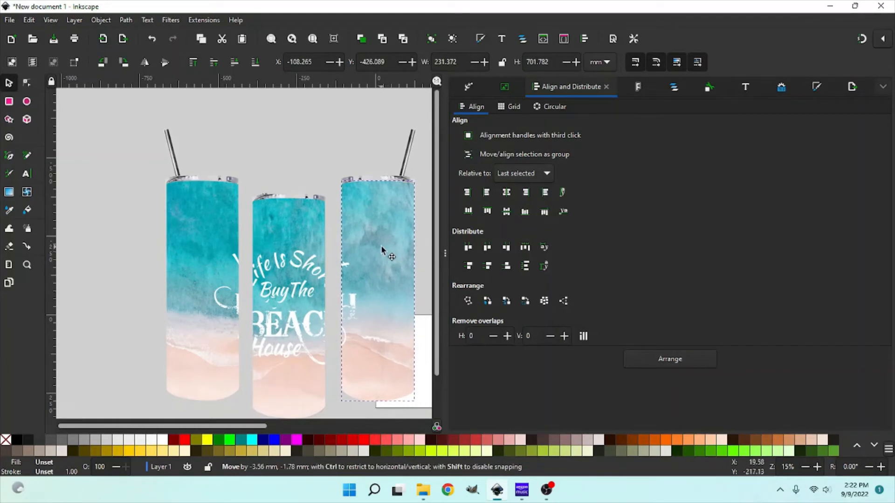
click(301, 136)
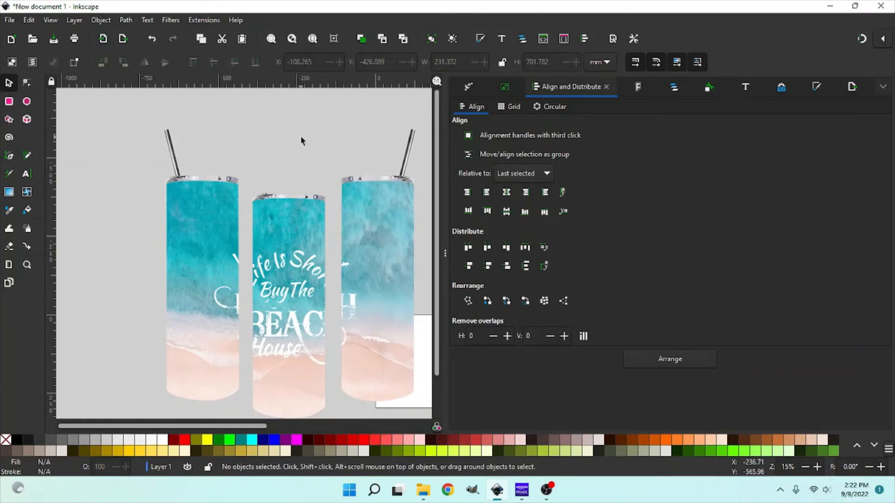
Select only the three clipped beach pieces, leaving out the tumbler photo, and set their opacity to 87%.
key(minus)
key(minus)
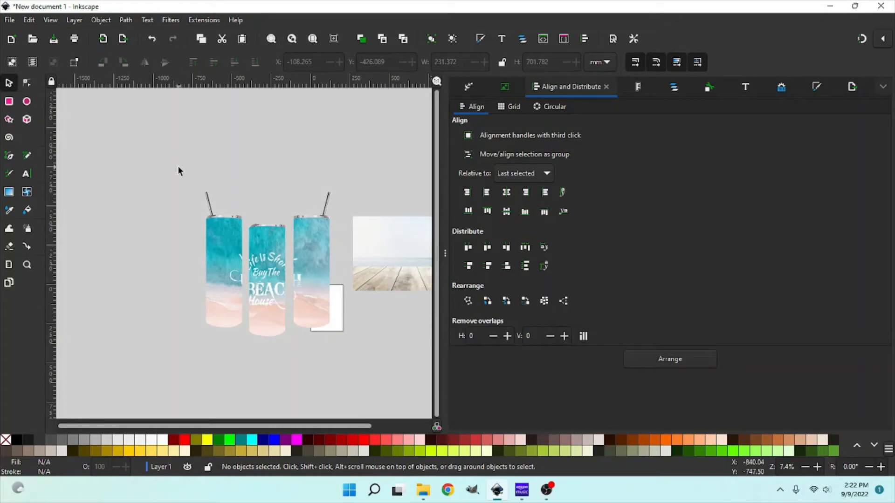
drag(177, 166, 360, 377)
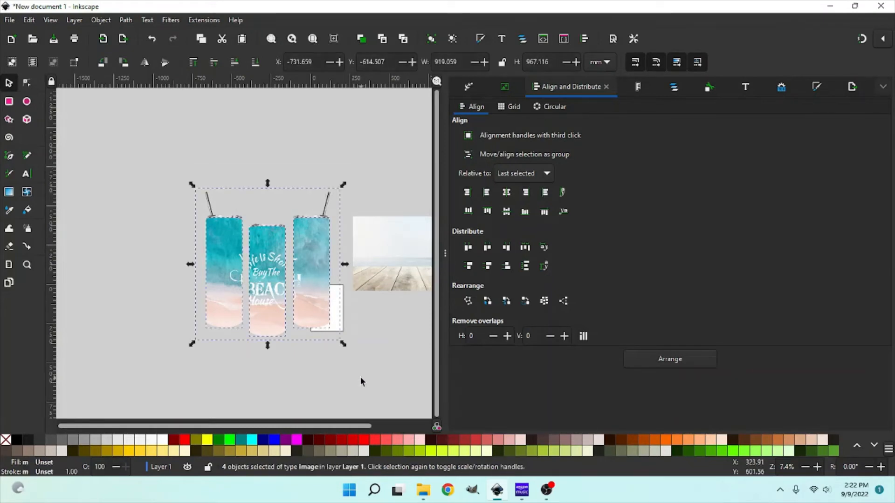
click(361, 379)
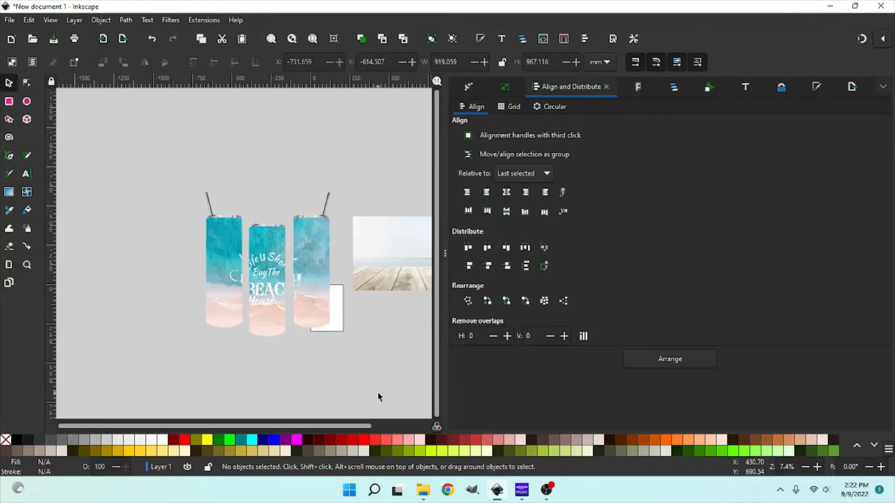
click(232, 293)
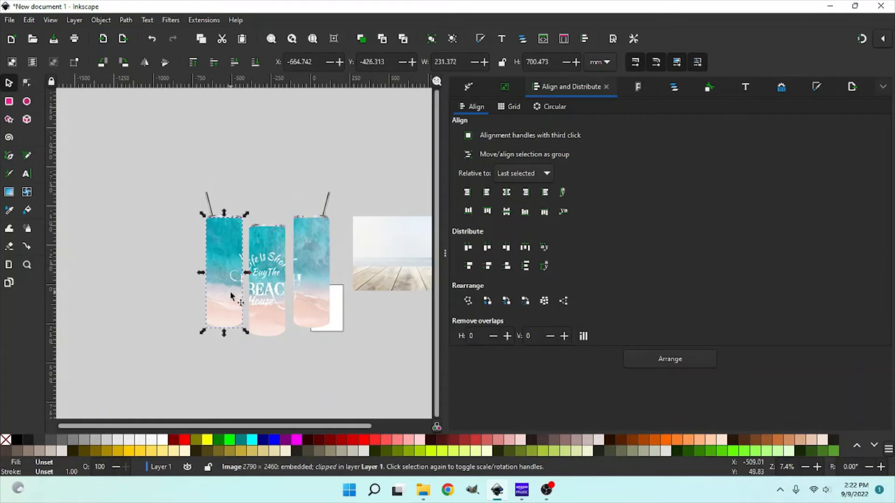
key(shift)
shift+click(260, 304)
shift+click(316, 296)
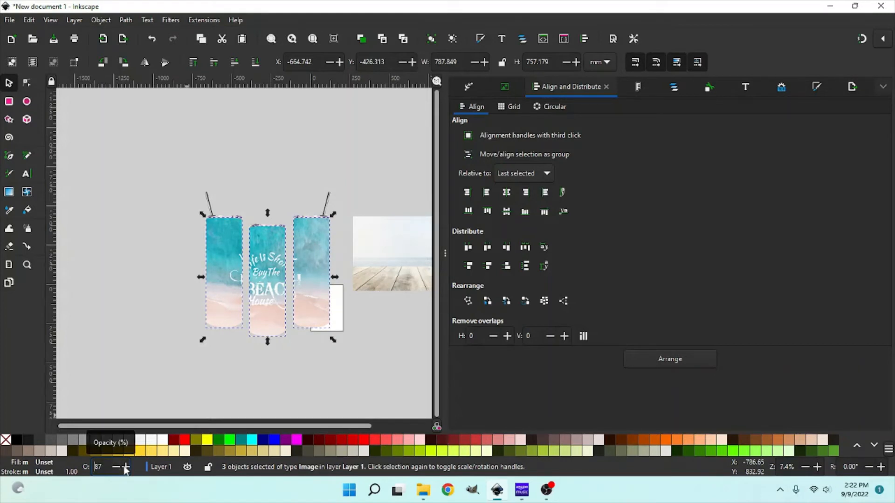
click(126, 468)
click(125, 468)
click(125, 467)
click(116, 468)
click(116, 468)
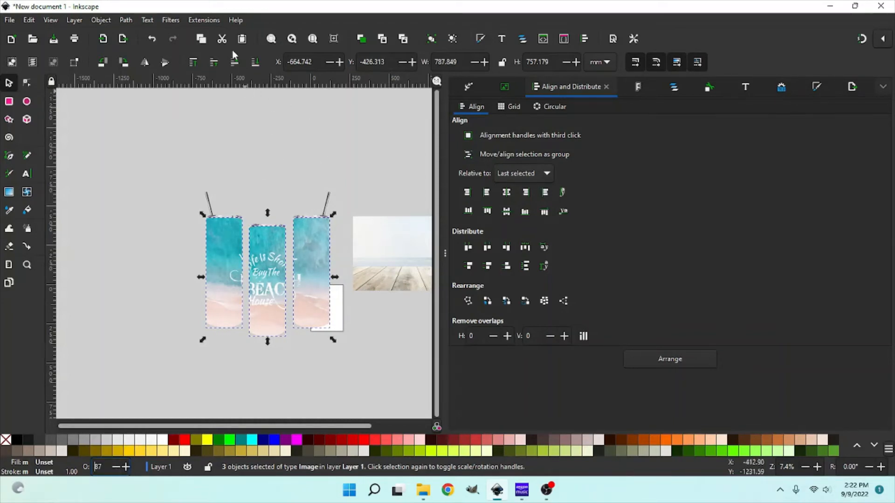
Try the Blend Opposites colour filter on the three beach pieces, and undo it.
click(171, 20)
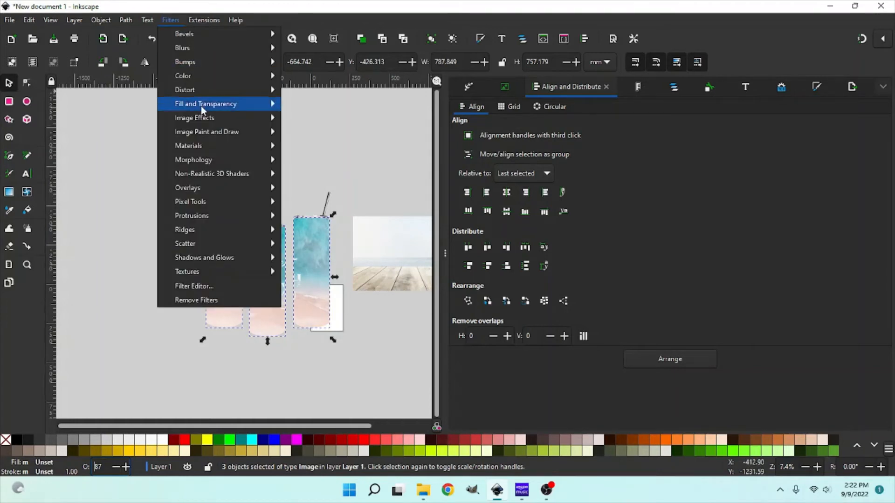
mouse_move(210, 90)
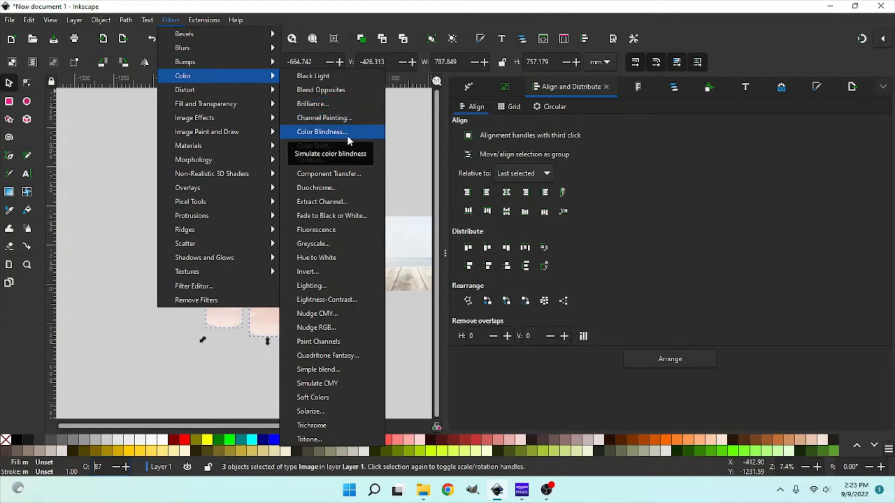
click(344, 93)
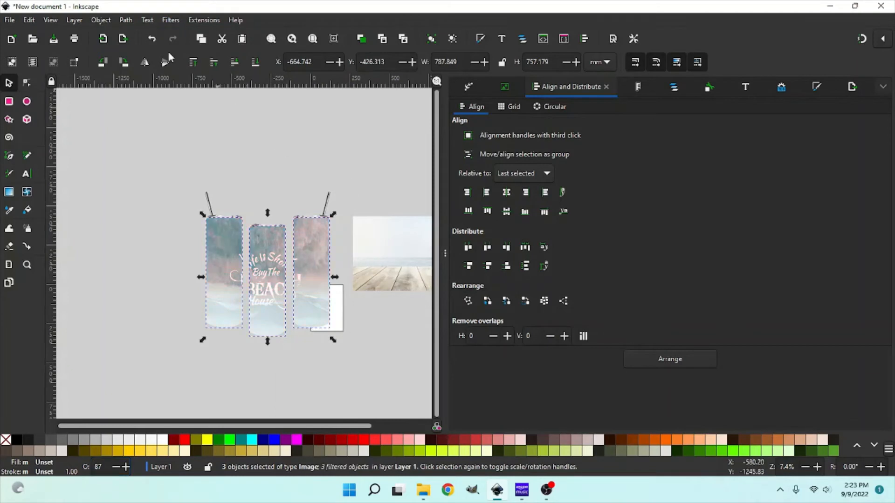
click(151, 41)
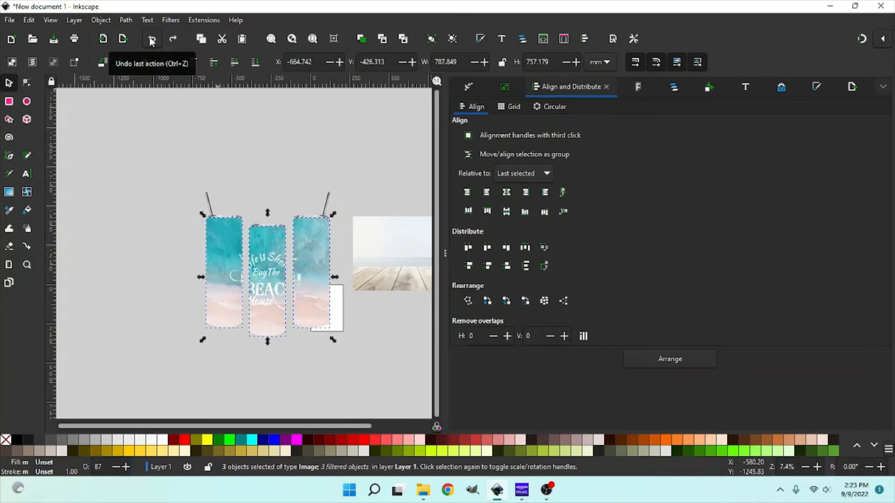
Preview the Blend filter in Multiply mode on the three beach pieces, and close it without applying.
click(174, 21)
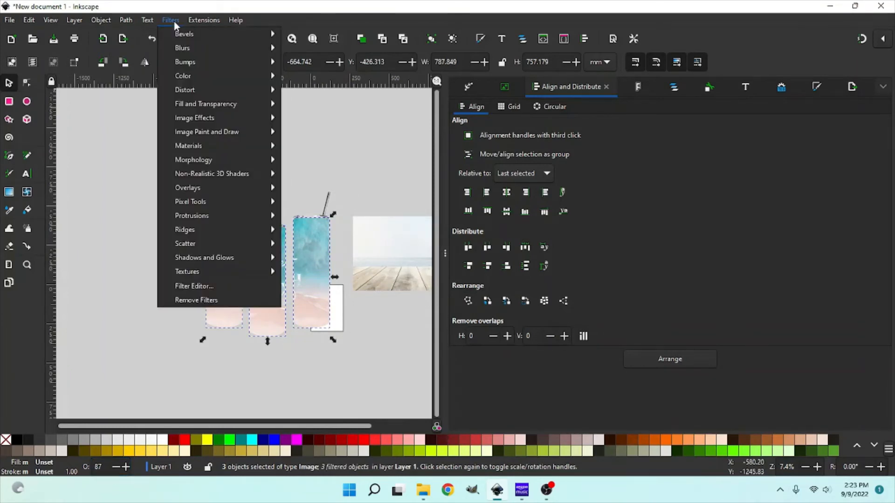
mouse_move(211, 122)
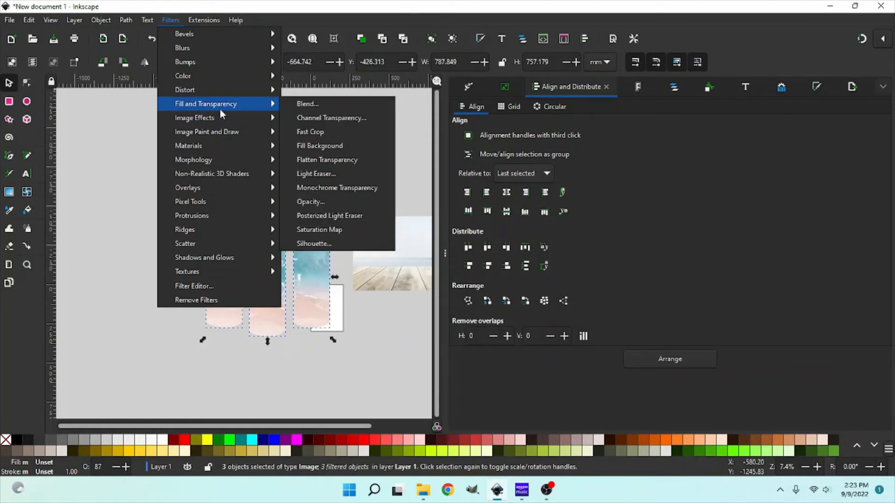
click(325, 107)
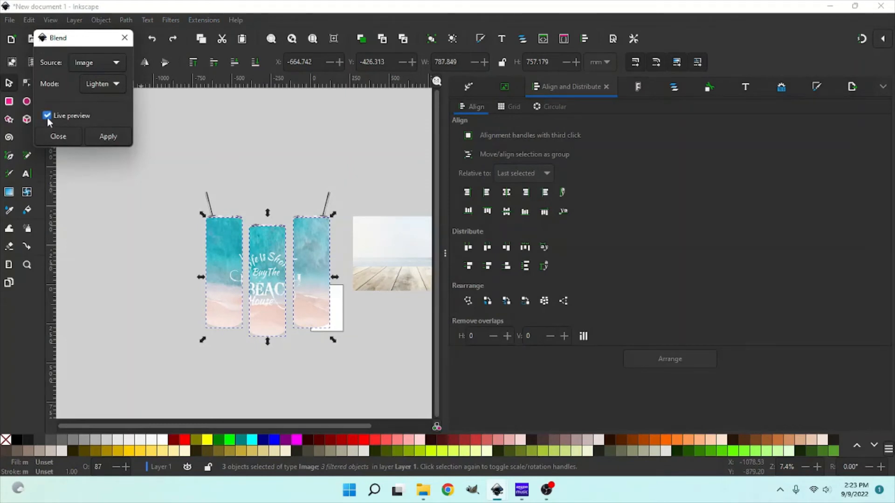
click(108, 89)
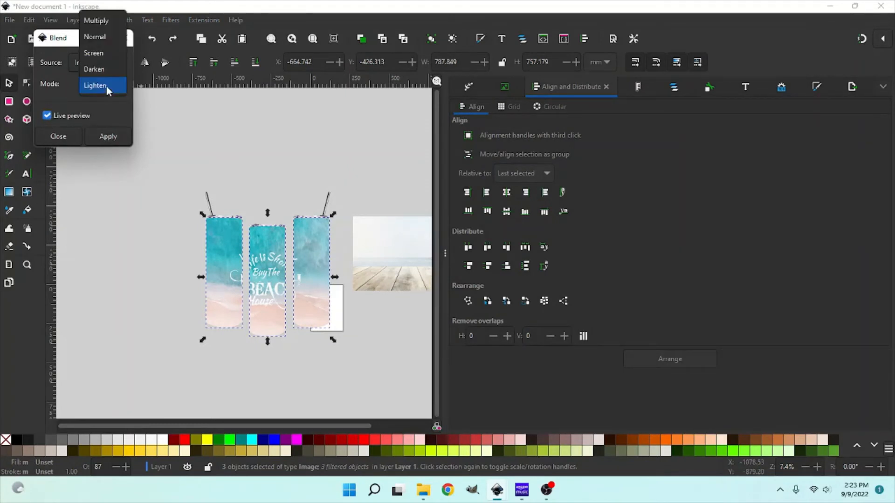
click(96, 21)
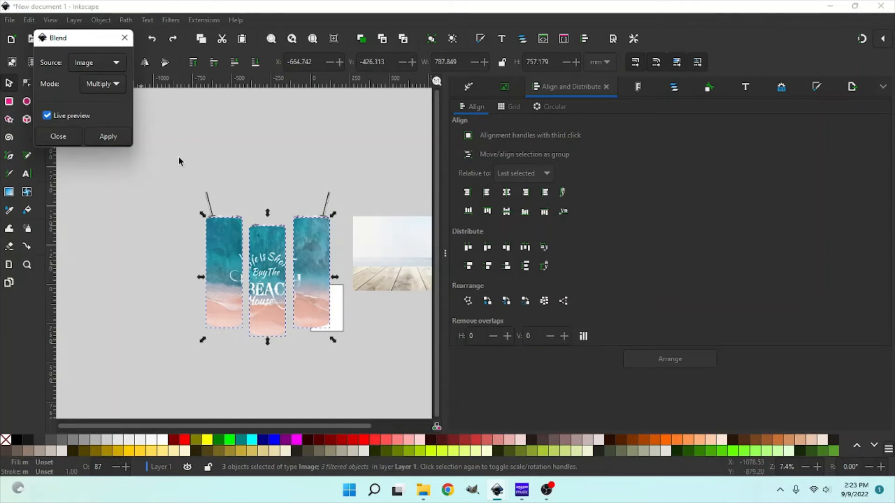
click(74, 139)
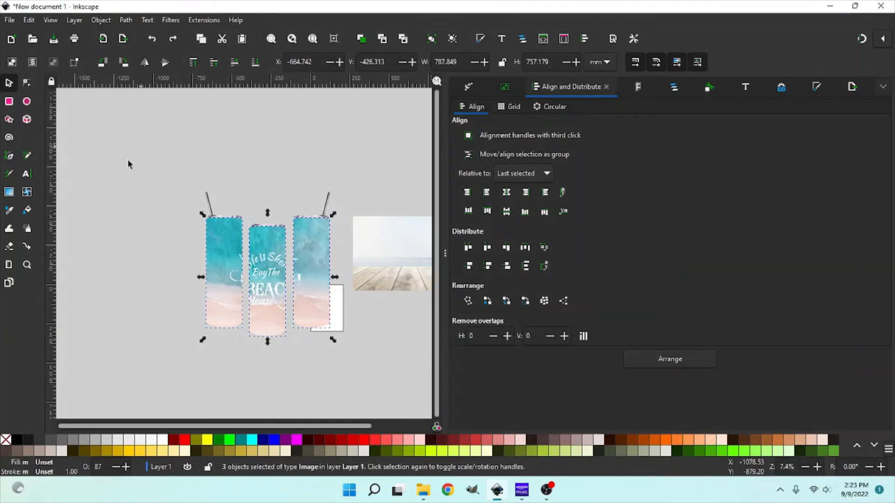
Group the tumbler photo with the three beach pieces and move the group off the page, away from the beach deck photo.
drag(183, 183, 347, 338)
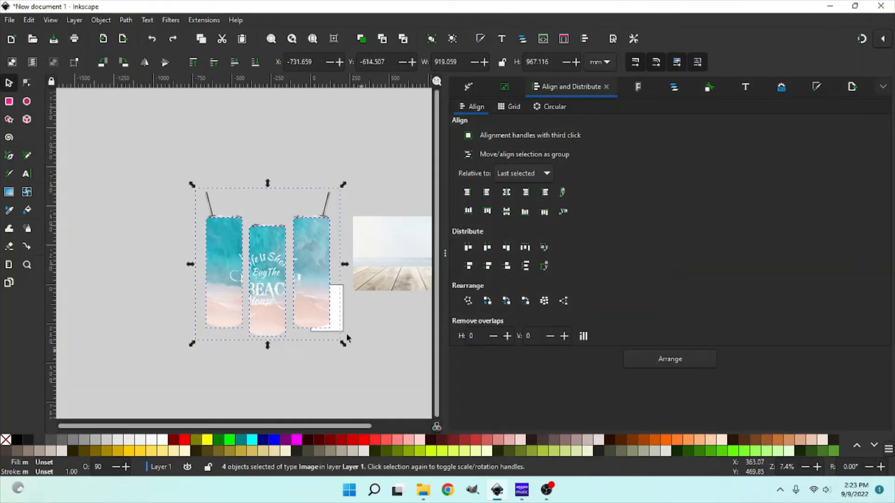
right_click(321, 314)
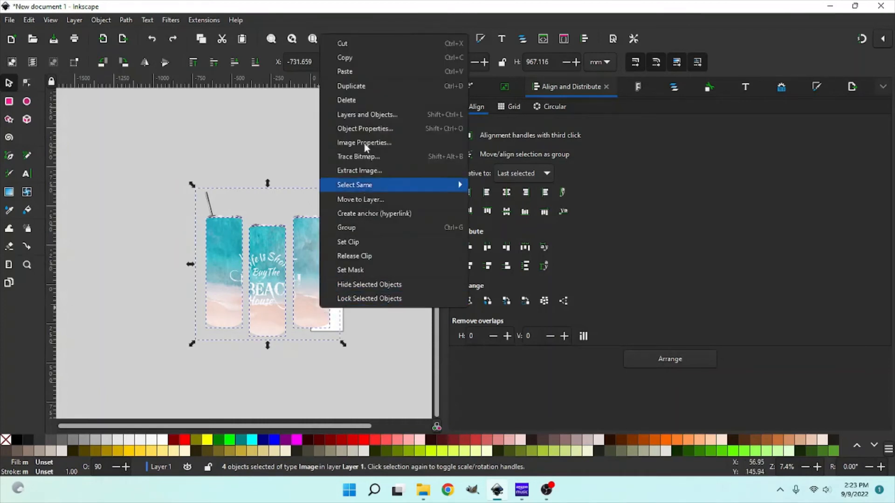
click(373, 233)
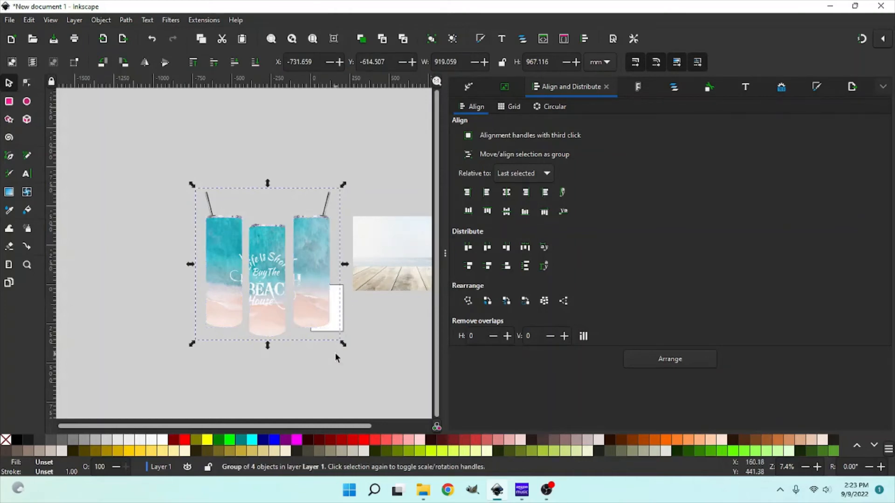
drag(325, 328, 219, 169)
Move the beach deck photo behind the tumbler group and enlarge it to form a background around the tumblers.
drag(339, 239, 120, 84)
scroll(238, 280, up, 5)
scroll(238, 281, down, 2)
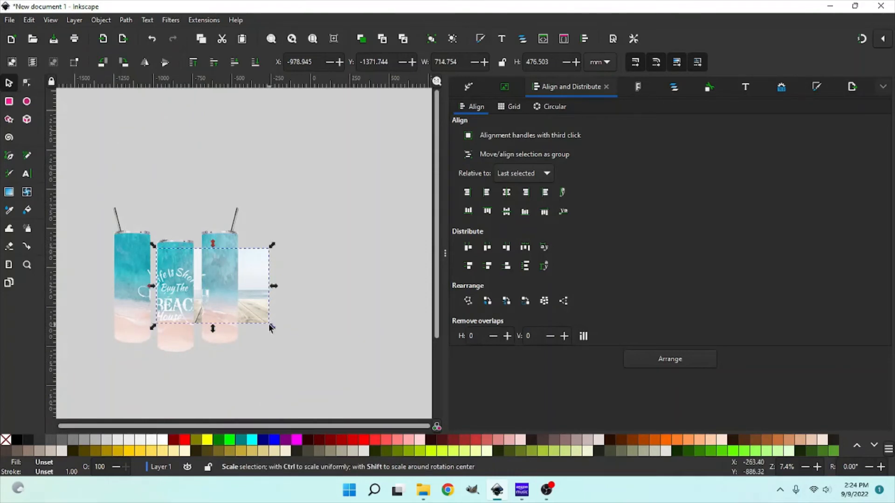
drag(268, 323, 390, 385)
drag(322, 317, 341, 292)
Place the tumbler group near the middle of the beach background and enlarge it to about 1095 × 1152 mm.
click(233, 306)
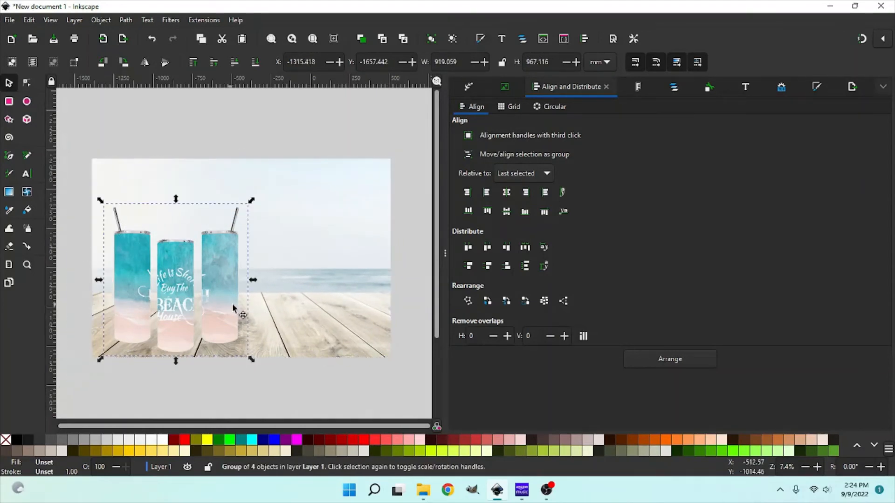
drag(233, 308, 288, 296)
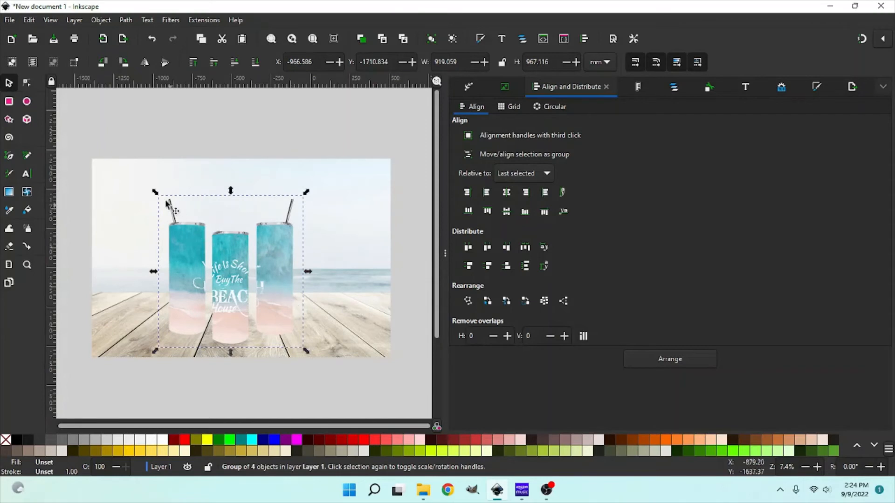
drag(155, 191, 139, 175)
drag(237, 264, 242, 237)
click(300, 381)
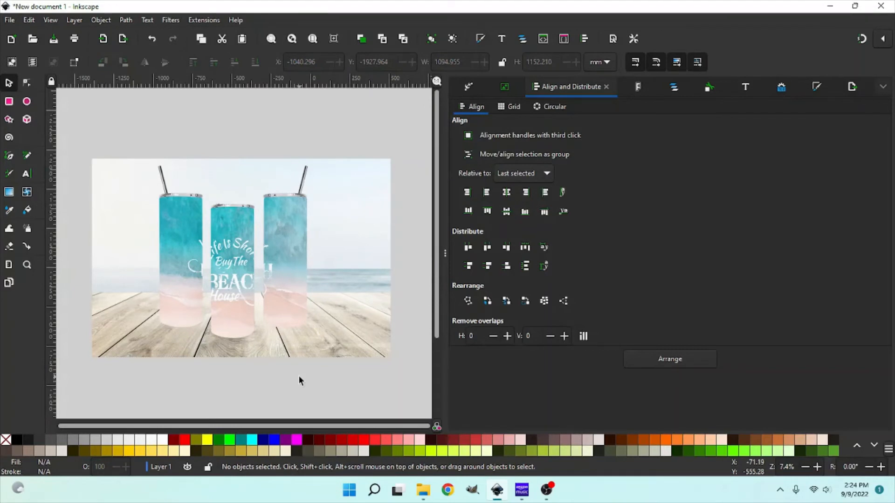
Shift the tumbler group down so the tumblers stand lower on the wooden deck.
click(235, 319)
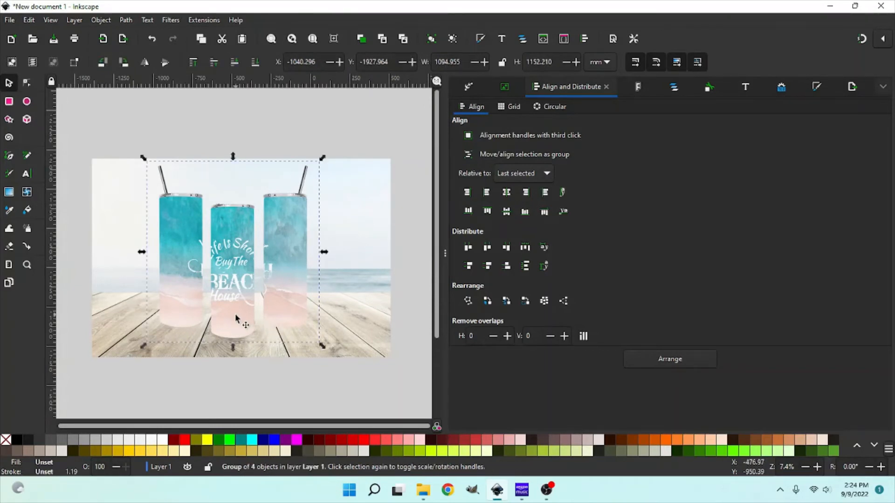
key(Down)
key(Down)
key(Down)
key(Down)
key(Down)
key(Down)
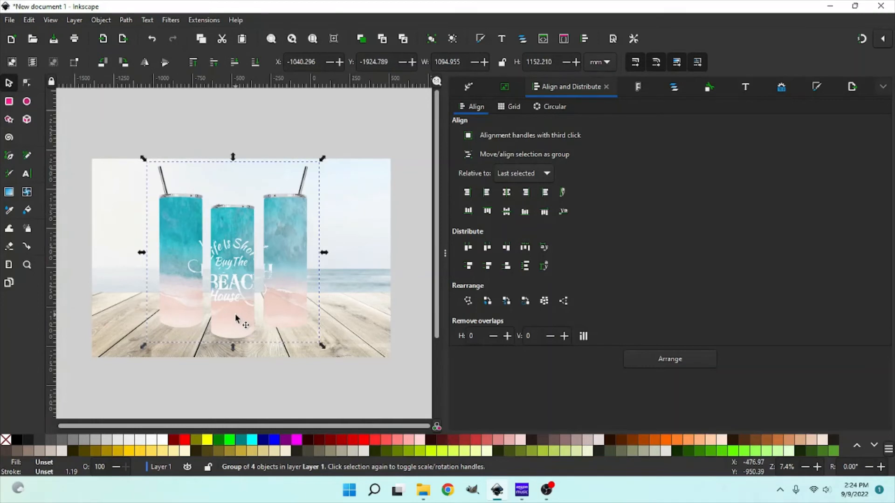
key(Down)
key(Down)
key(Down)
key(Down)
key(Down)
key(Down)
key(Down)
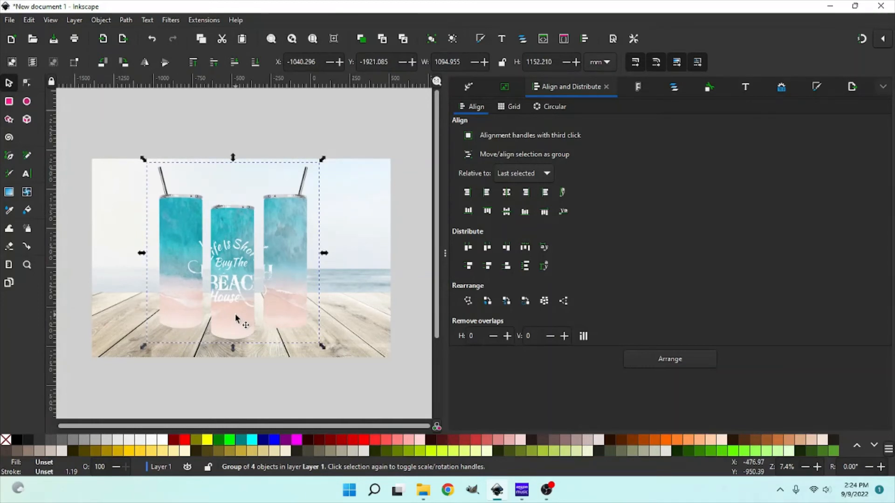
key(Down)
key(Down)
key(Down)
key(Down)
key(Down)
key(Down)
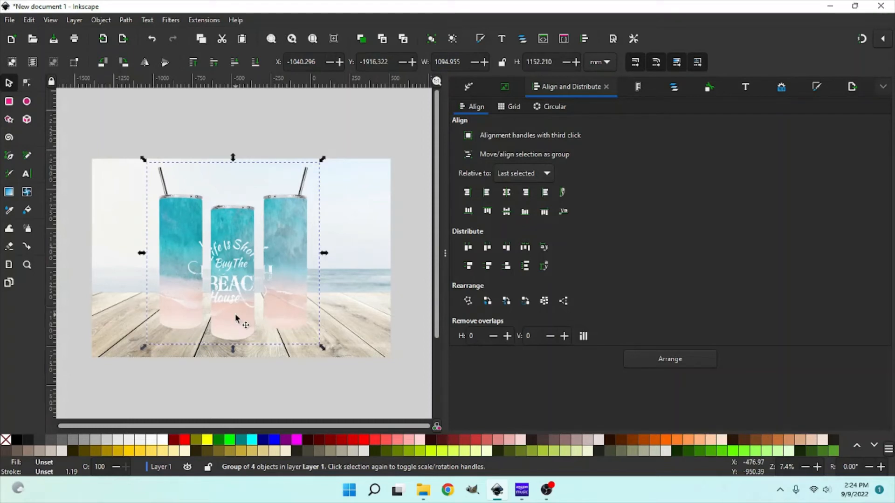
drag(236, 318, 237, 331)
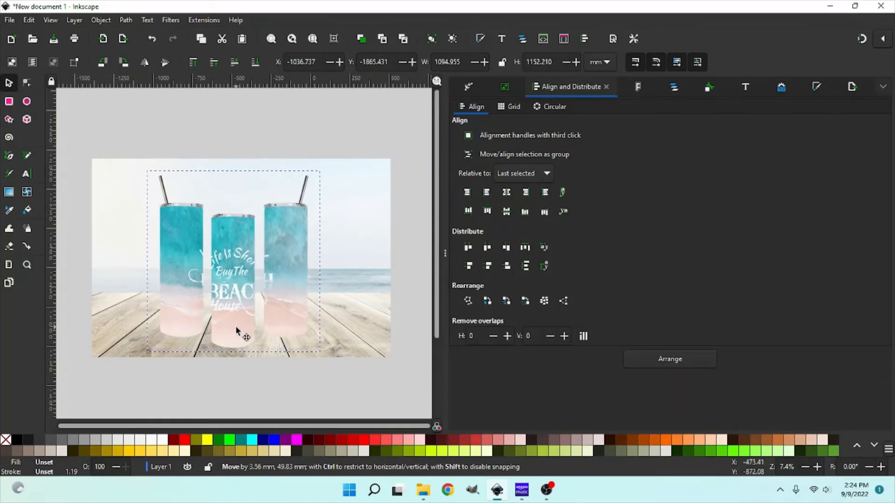
drag(237, 329, 242, 373)
click(243, 372)
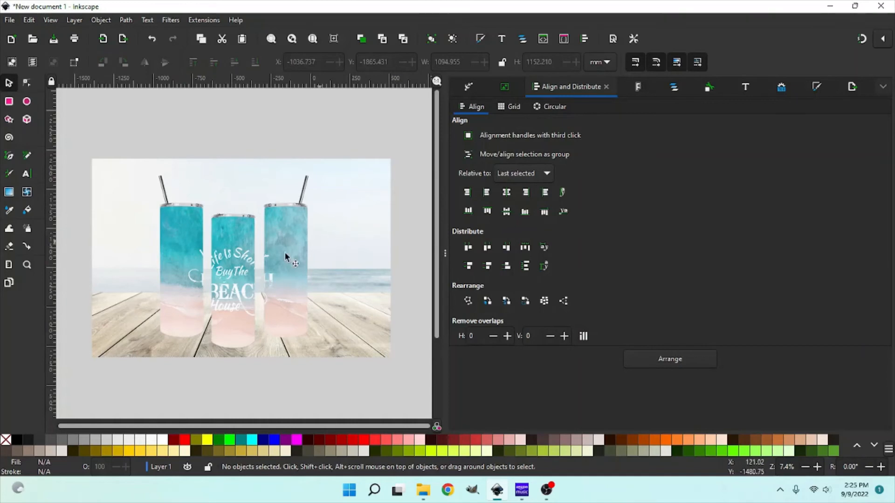
Draw a black ellipse about 296 × 108 mm over the left tumbler's base and set its opacity to 15.4%.
click(27, 102)
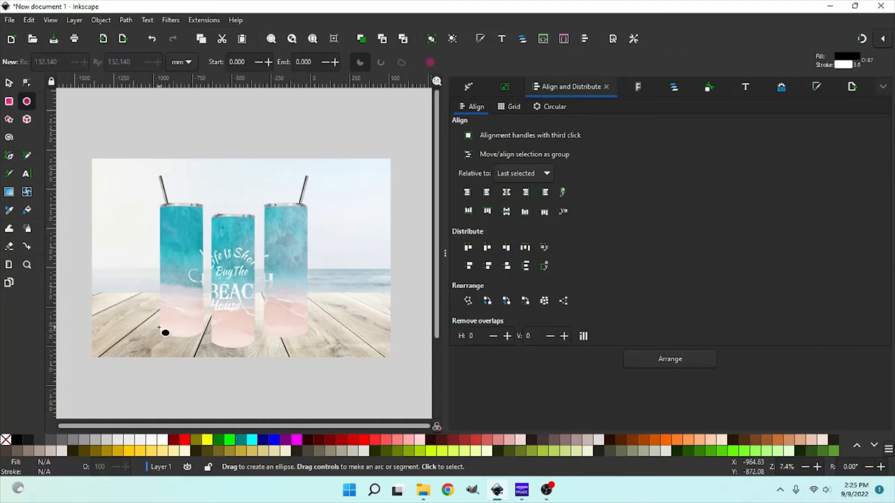
mouse_move(159, 328)
mouse_down()
mouse_move(206, 345)
mouse_move(188, 331)
mouse_up()
key(s)
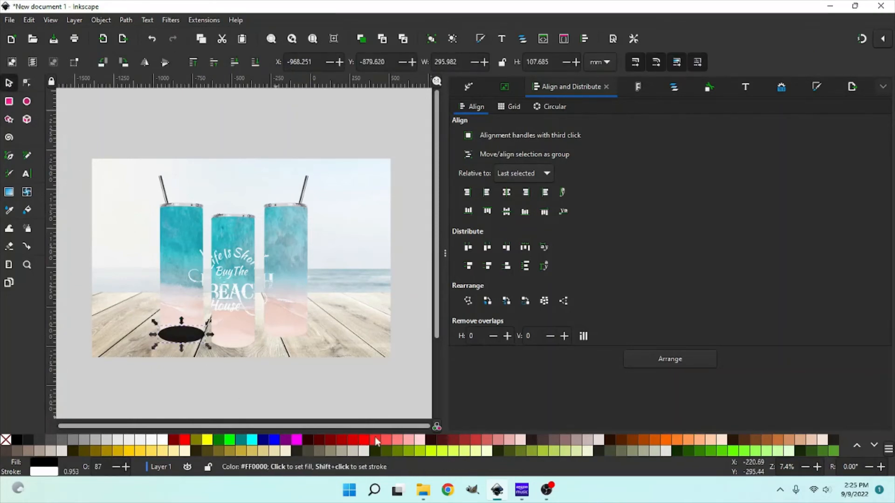
click(819, 84)
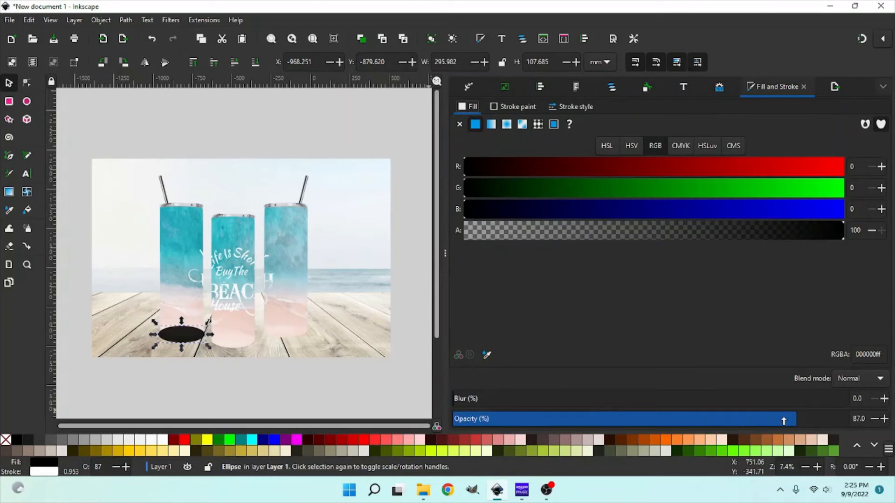
drag(785, 418, 513, 440)
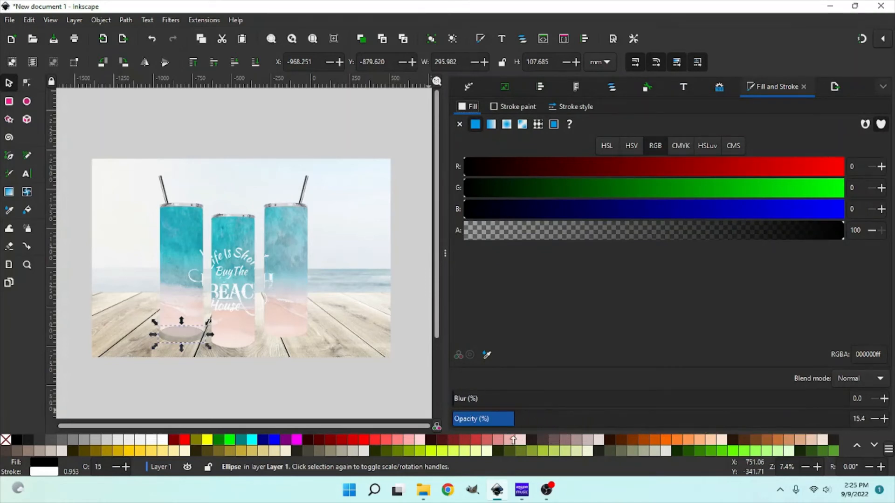
Lower the ellipse behind the tumblers and nudge it up until only a thin shadow shows under the left tumbler.
click(235, 62)
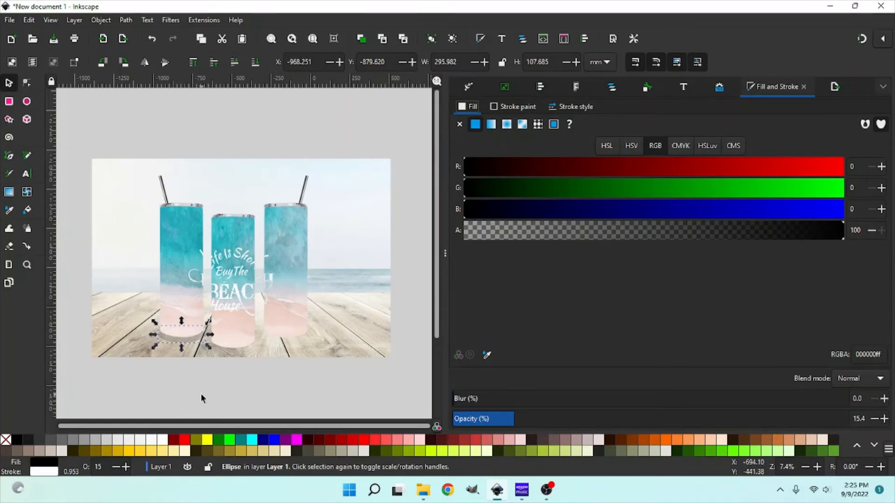
key(Up)
key(Up)
key(Up)
key(Up)
key(Up)
key(Up)
key(Up)
key(Up)
key(Up)
click(149, 383)
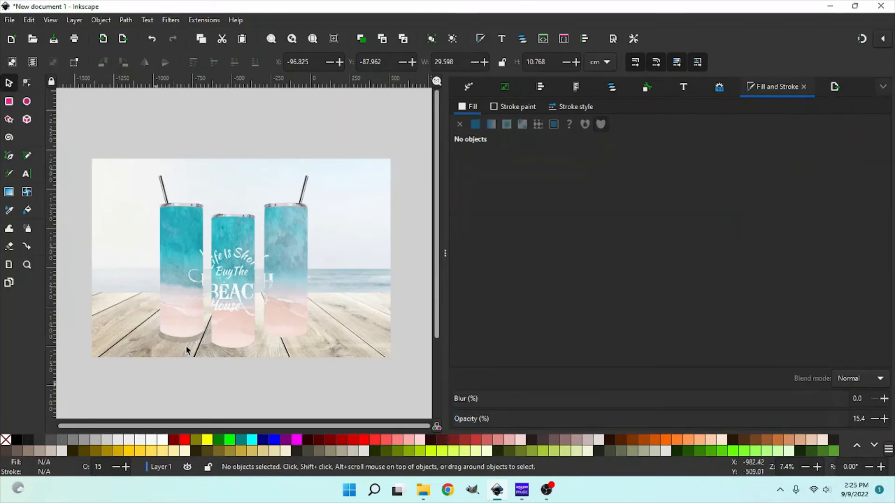
click(186, 344)
key(Up)
key(Up)
key(Up)
key(Up)
key(Up)
key(Up)
key(Up)
key(Up)
key(Up)
key(Up)
key(Up)
key(Up)
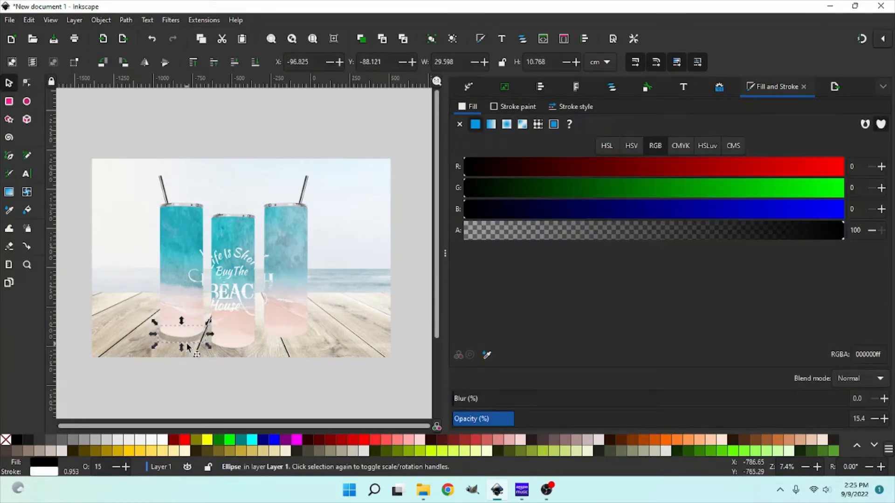
key(Up)
key(Up)
key(Up)
key(Up)
key(Up)
key(Up)
key(Up)
key(Up)
key(Up)
key(Up)
key(Up)
key(Up)
key(Up)
key(Up)
key(Up)
key(Up)
key(Up)
key(Up)
key(Up)
key(Up)
key(Up)
key(Up)
key(Up)
key(Up)
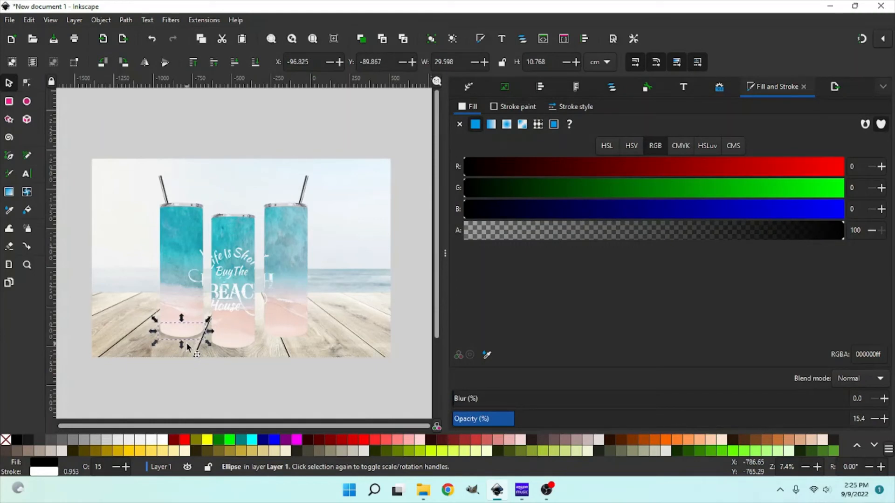
key(Up)
key(Up)
key(Up)
Narrow the shadow ellipse from both sides to about 28.2 cm so it fits the left tumbler's base.
drag(211, 333, 213, 335)
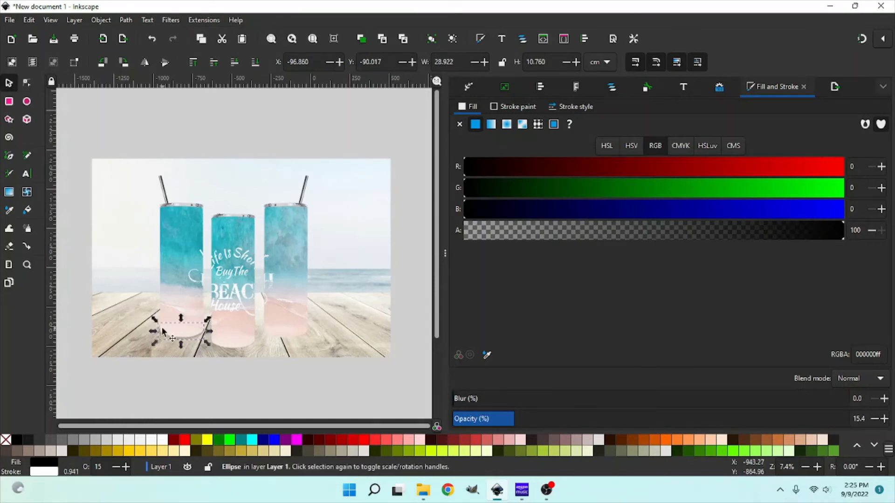
drag(153, 330, 154, 330)
click(185, 371)
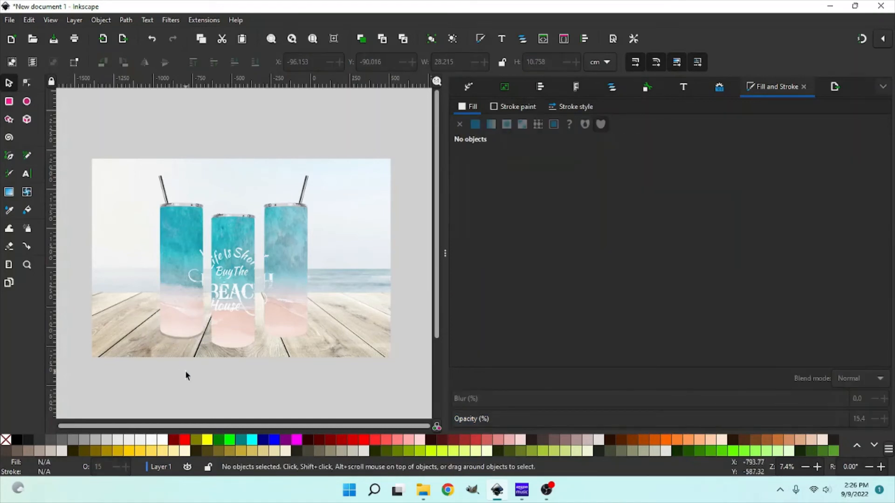
Soften the left tumbler's shadow ellipse with a 13.3% blur.
click(187, 340)
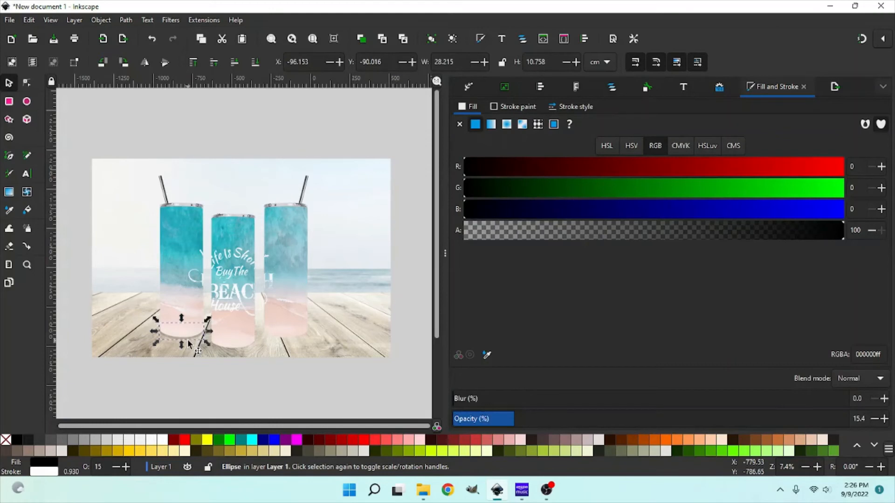
drag(475, 400, 504, 400)
click(260, 397)
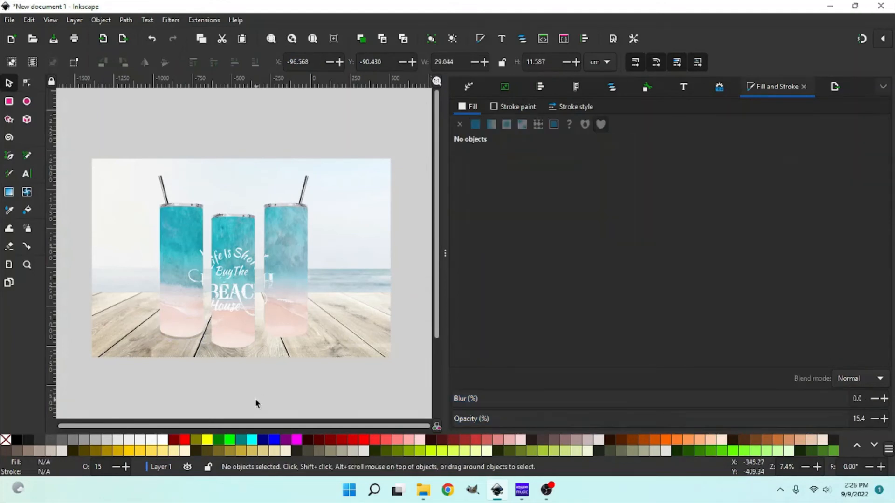
Duplicate the blurred shadow ellipse, place the copy at the middle tumbler's base and lower it behind the tumblers.
click(191, 343)
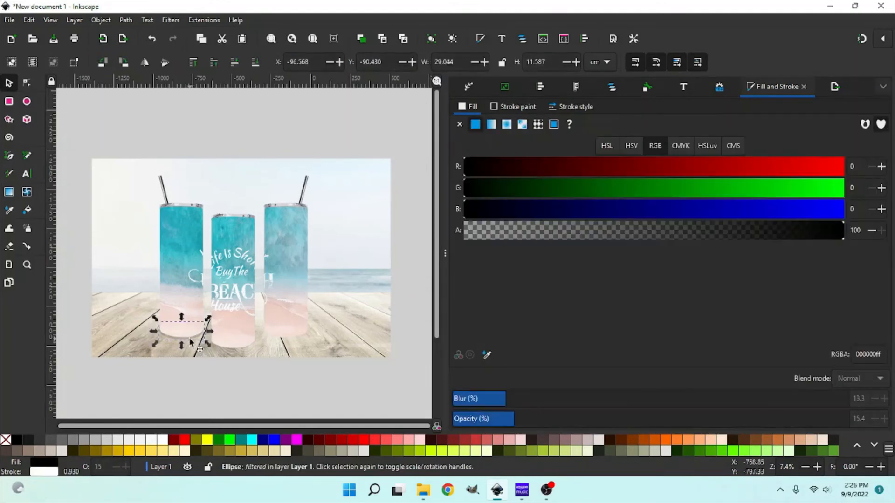
right_click(191, 344)
click(238, 178)
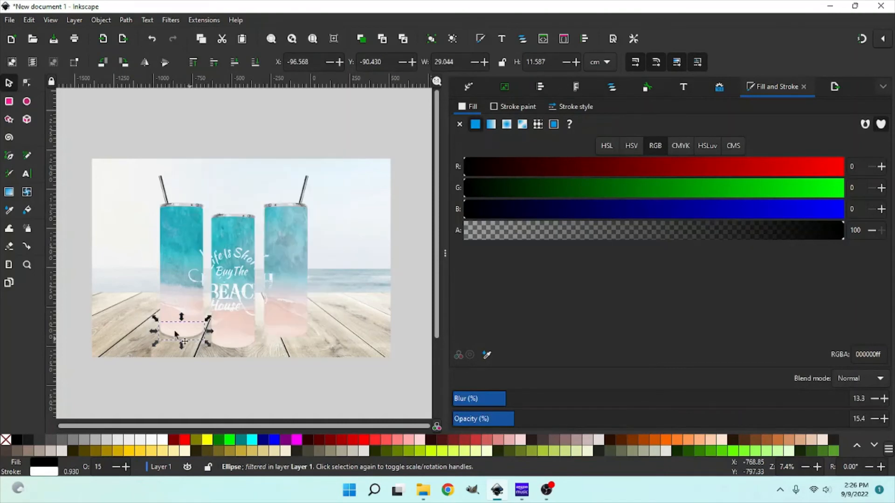
drag(196, 339, 243, 343)
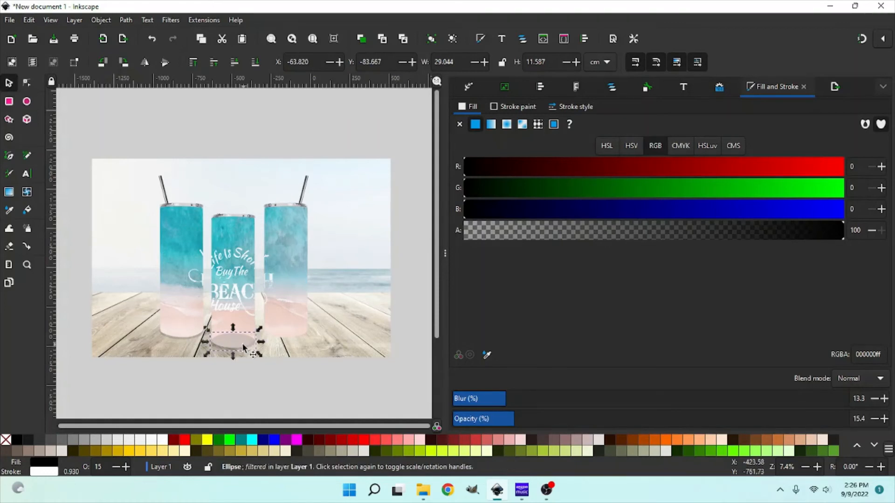
click(238, 58)
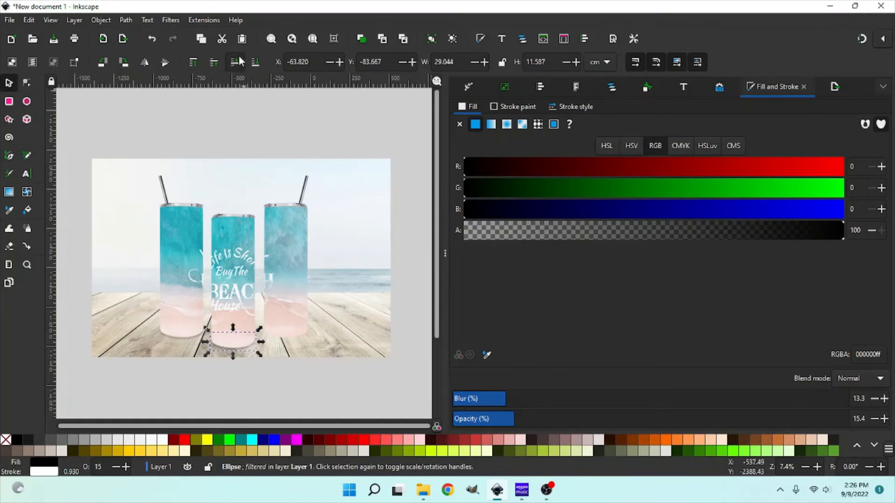
Place a copy of the middle tumbler's blurred shadow ellipse at the right tumbler's base and lower it behind the tumblers.
right_click(246, 347)
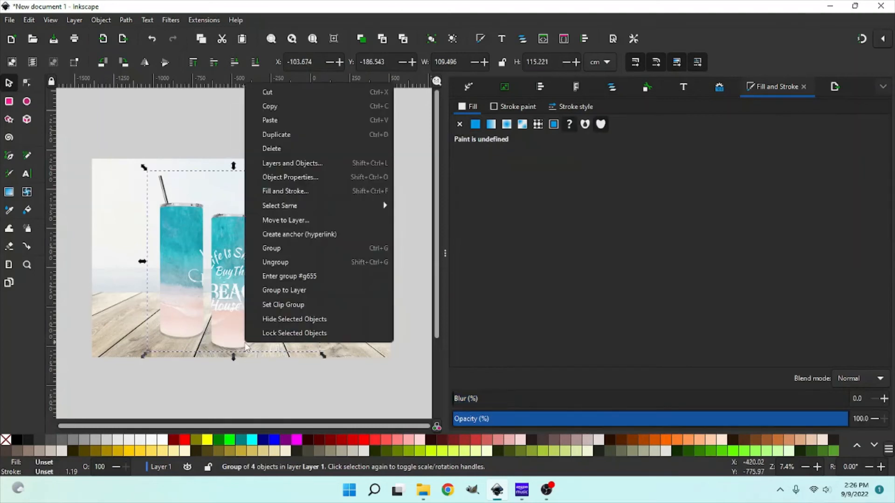
click(243, 366)
click(244, 349)
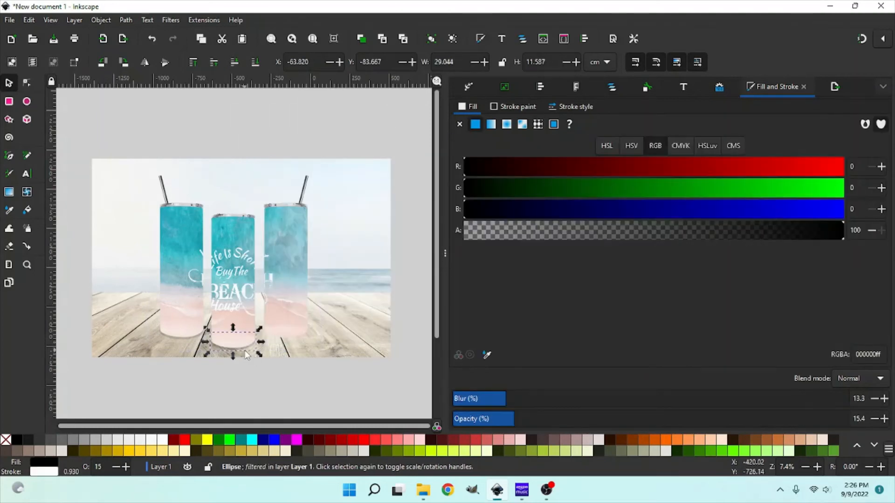
right_click(245, 349)
key(Escape)
drag(242, 345, 297, 335)
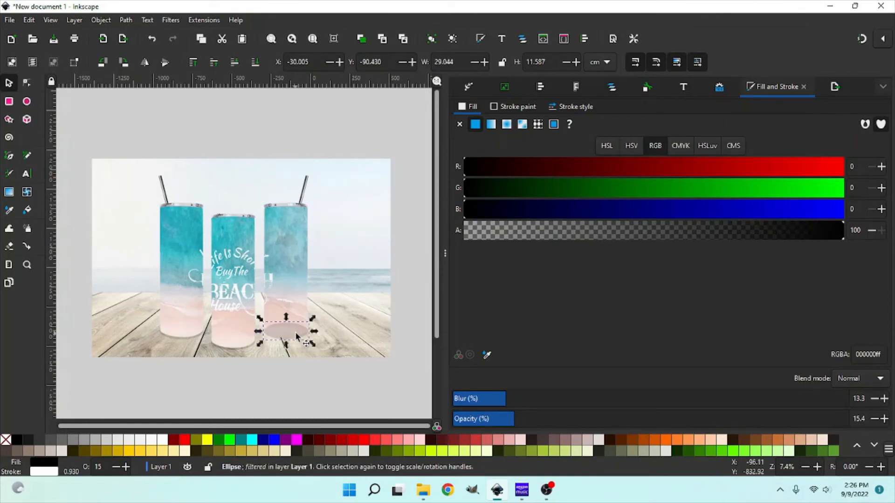
click(234, 63)
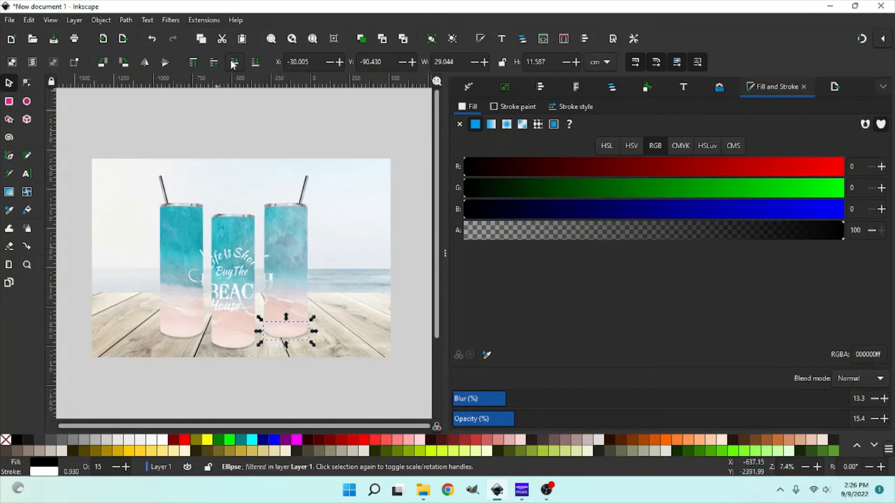
click(252, 395)
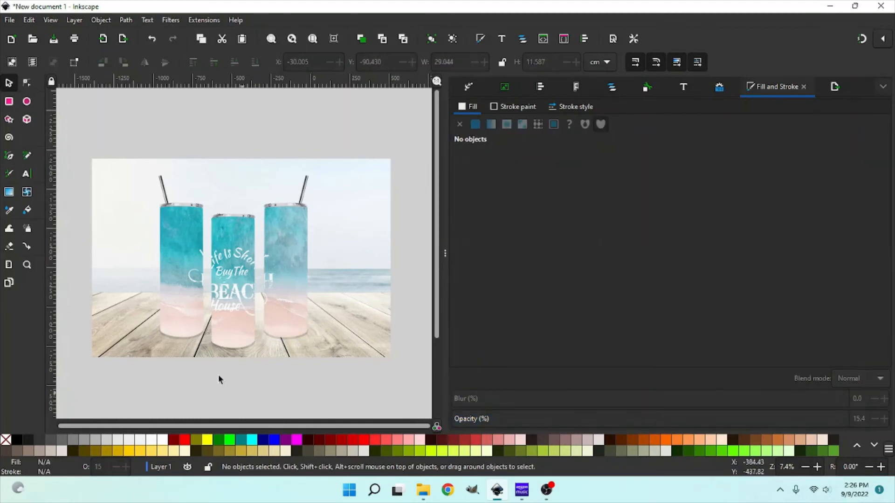
Duplicate the left tumbler's base shadow in place and lower the copy behind the tumblers to darken the shadow.
click(199, 343)
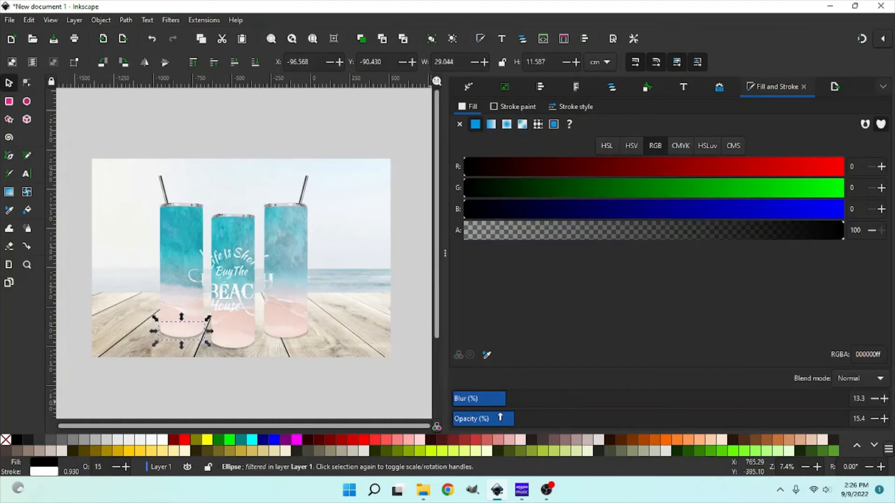
right_click(194, 341)
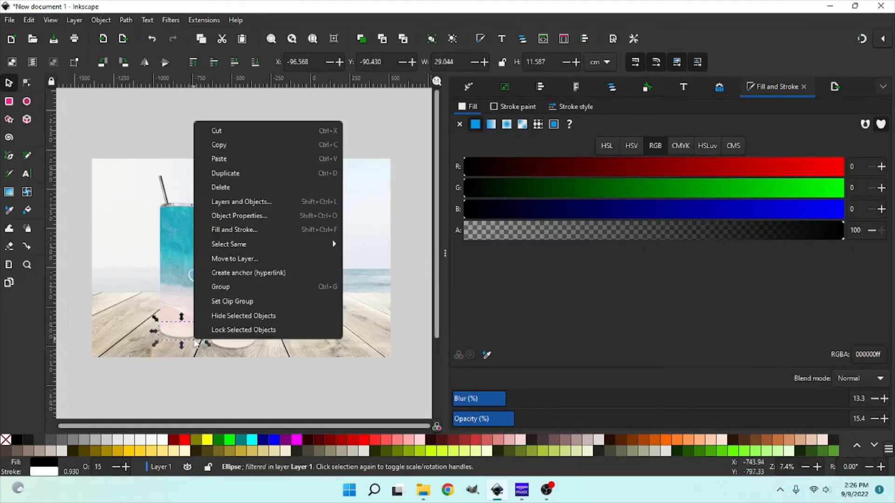
click(234, 174)
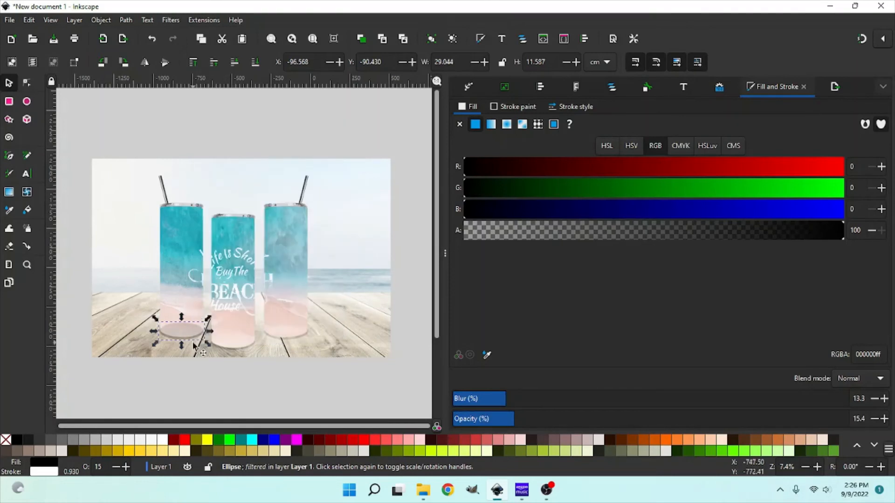
click(236, 64)
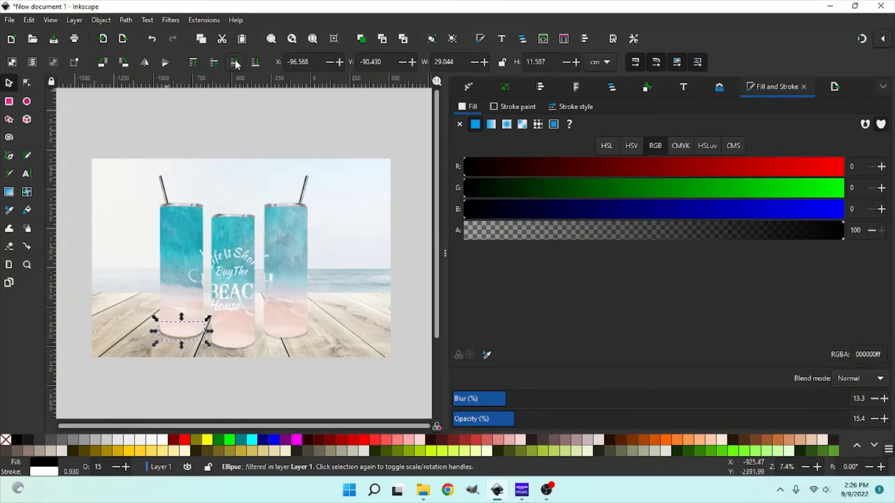
click(191, 383)
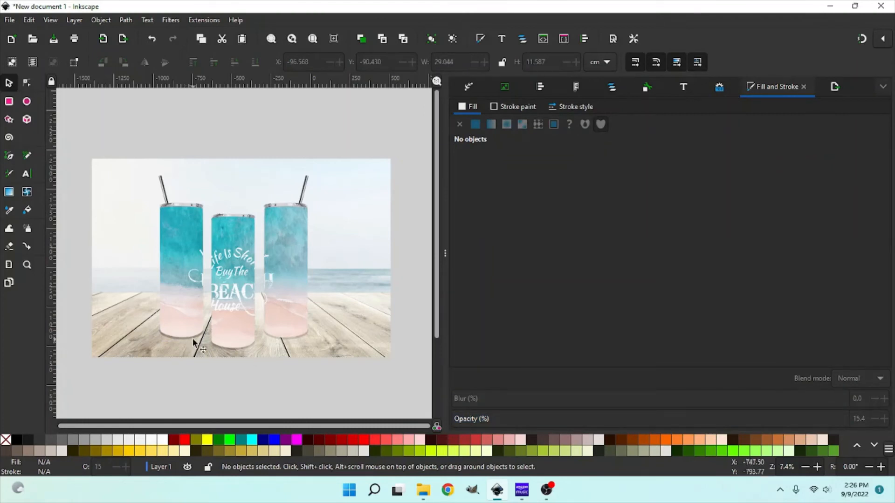
click(240, 349)
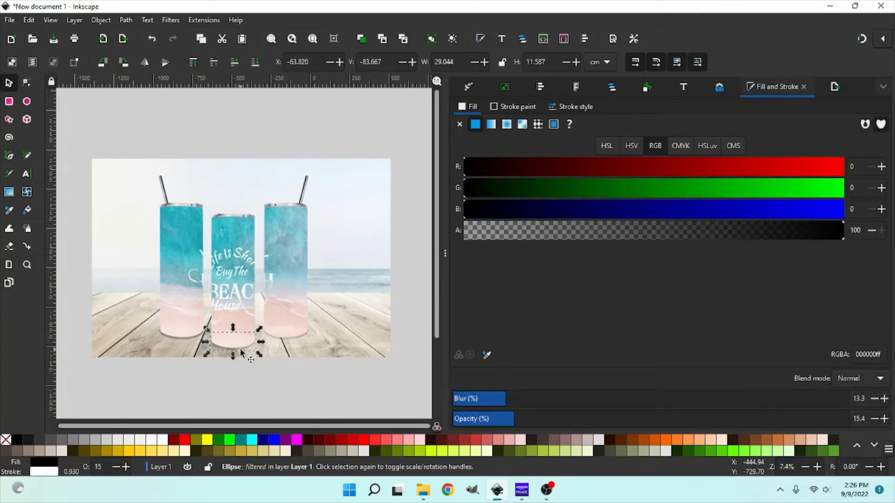
click(193, 339)
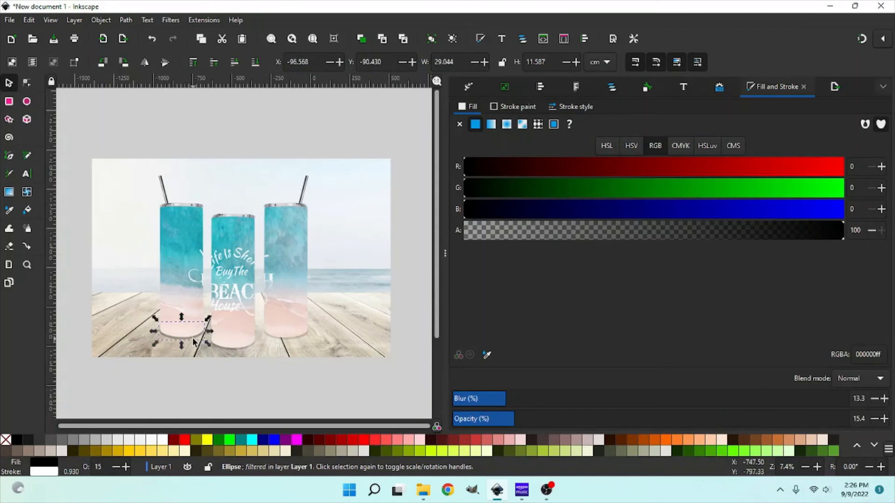
click(205, 381)
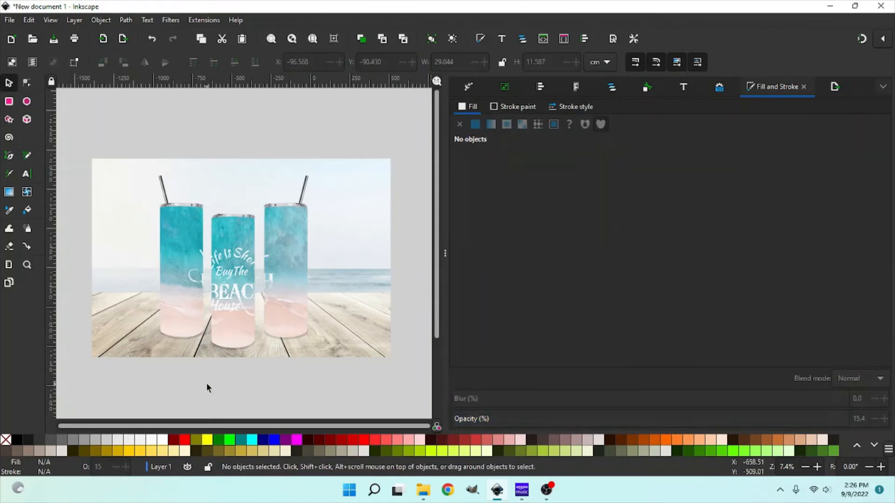
Draw a thin vertical ellipse about 1.5 cm wide and 49.8 cm high and place it along the left tumbler's left edge.
click(28, 156)
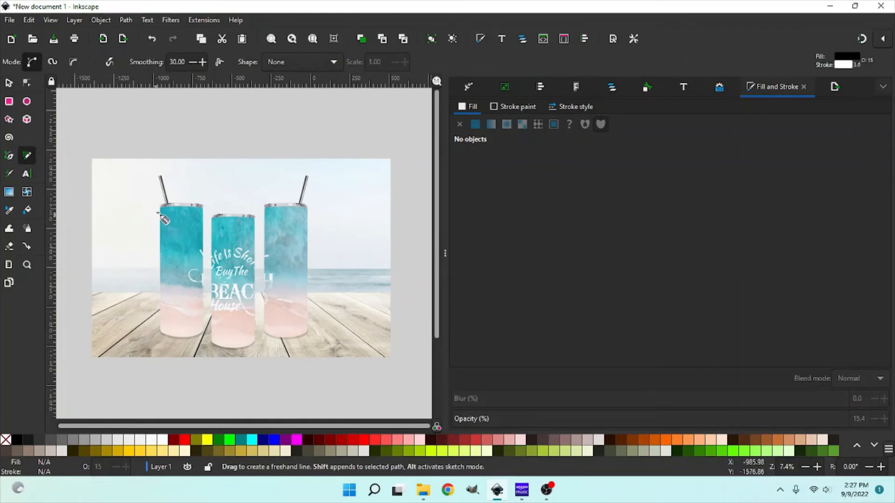
click(28, 104)
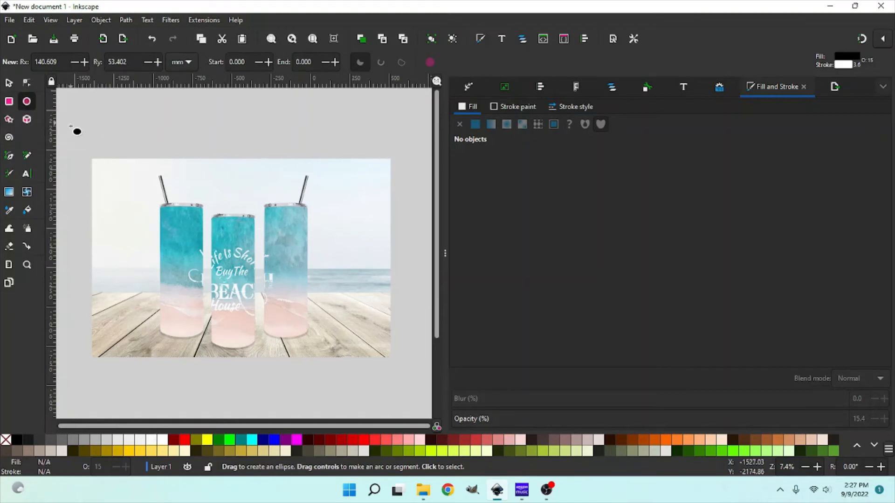
drag(71, 123, 72, 198)
click(8, 83)
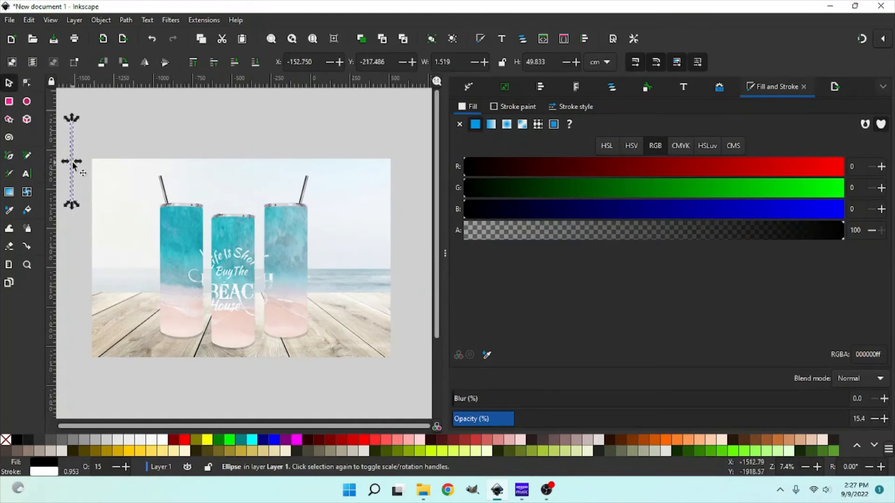
drag(71, 163, 161, 268)
Duplicate the thin vertical ellipse and place the copy along the left tumbler's right edge.
right_click(161, 268)
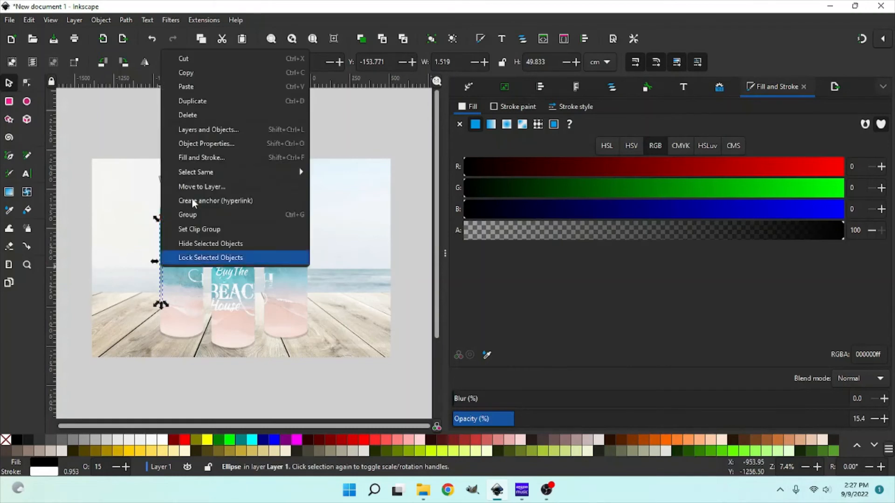
click(195, 96)
drag(171, 256, 205, 253)
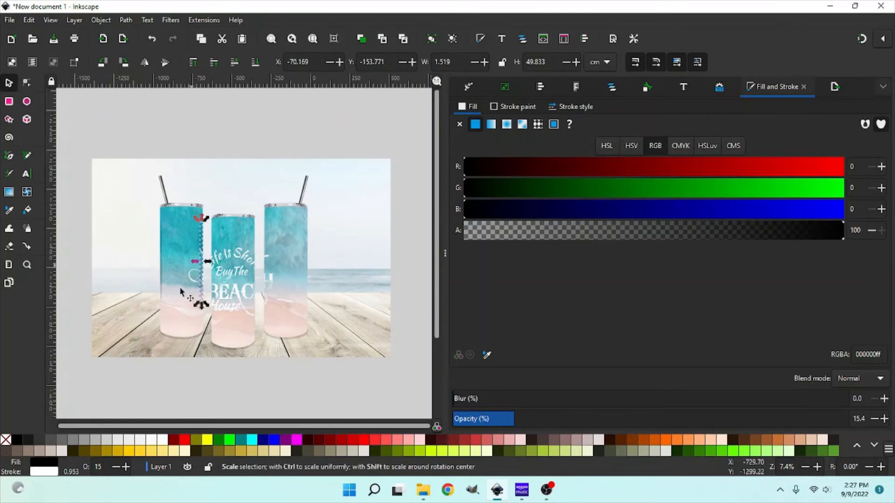
Set the left tumbler's left-edge shading ellipse to 13.3% opacity and 21.8% blur.
click(161, 282)
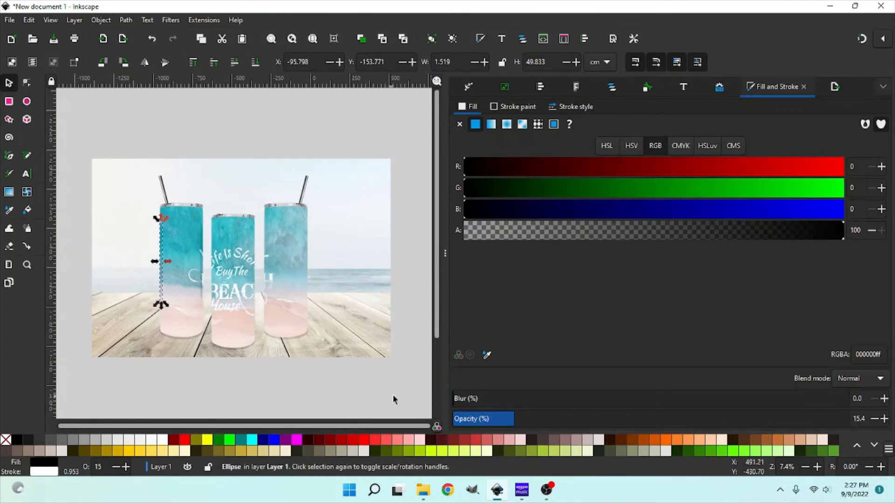
drag(497, 425, 502, 403)
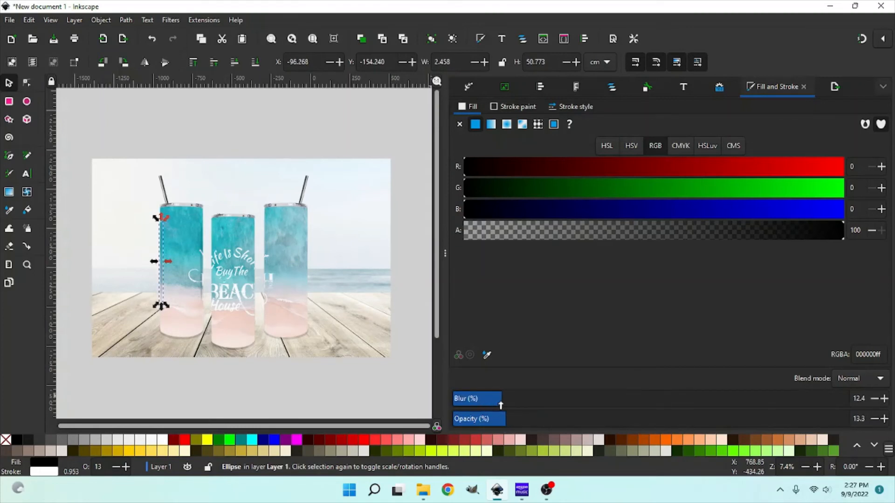
click(310, 395)
click(161, 284)
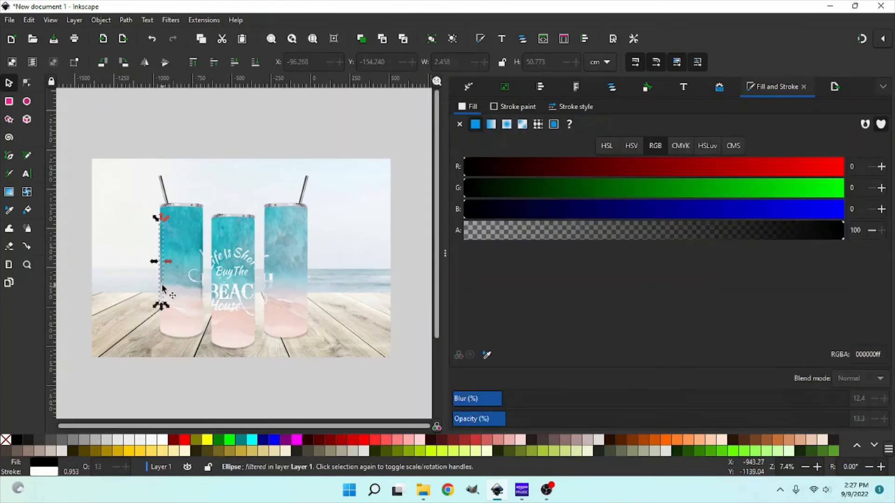
drag(501, 399, 539, 399)
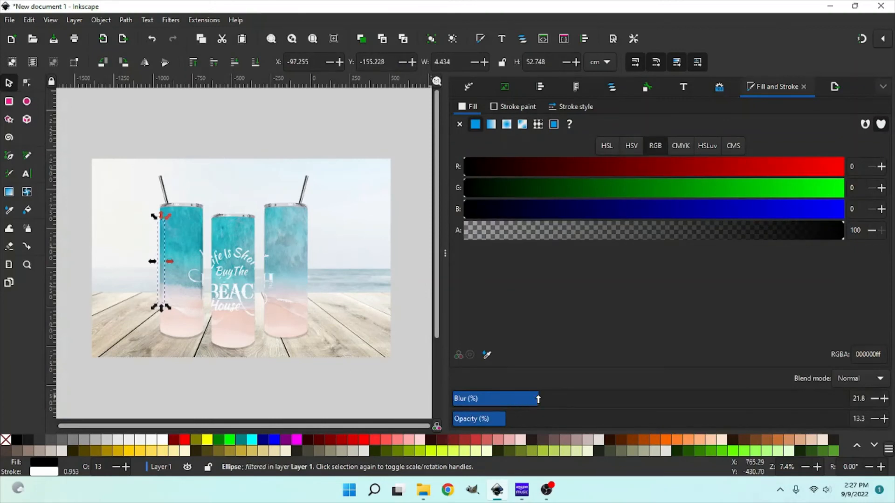
Soften the left tumbler's right-edge shading ellipse with a 20.6% blur.
click(200, 265)
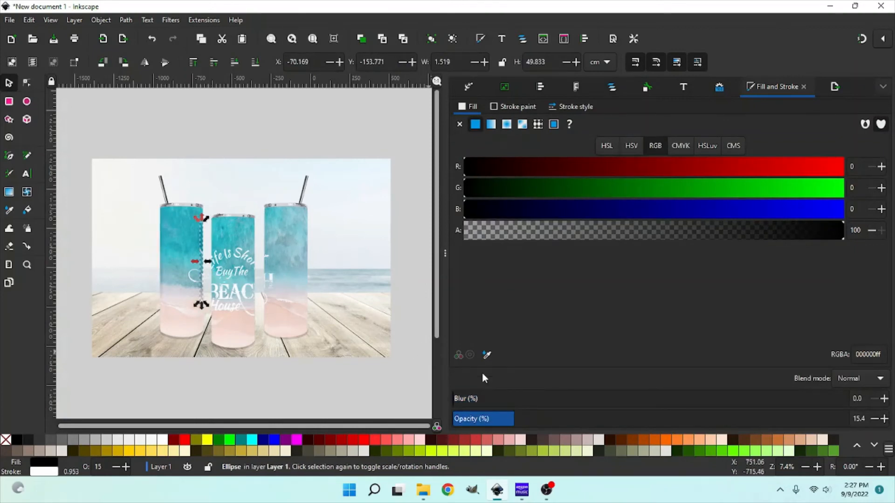
drag(479, 398, 534, 402)
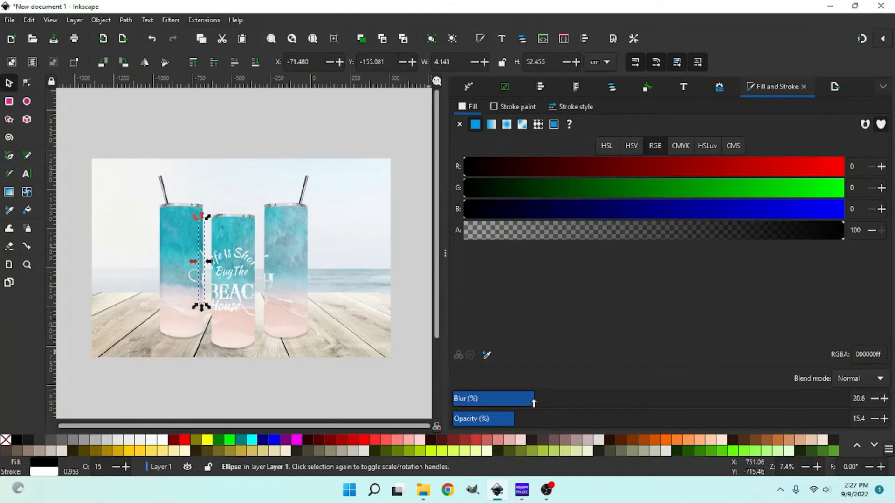
click(327, 404)
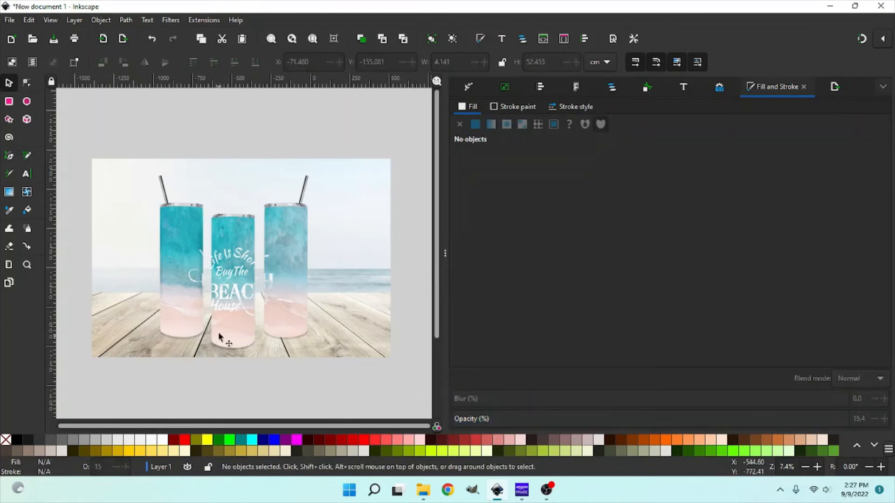
Duplicate the left tumbler's blurred left-edge ellipse onto both side edges of the middle tumbler.
click(162, 279)
right_click(162, 279)
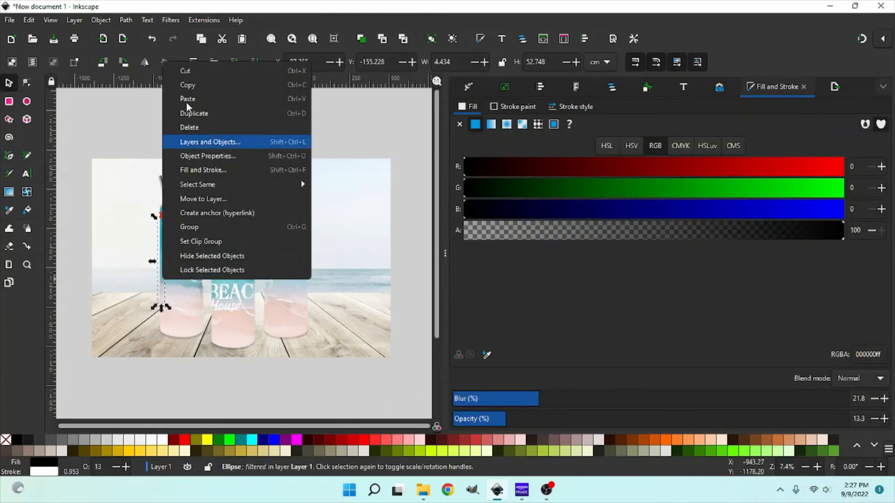
click(194, 112)
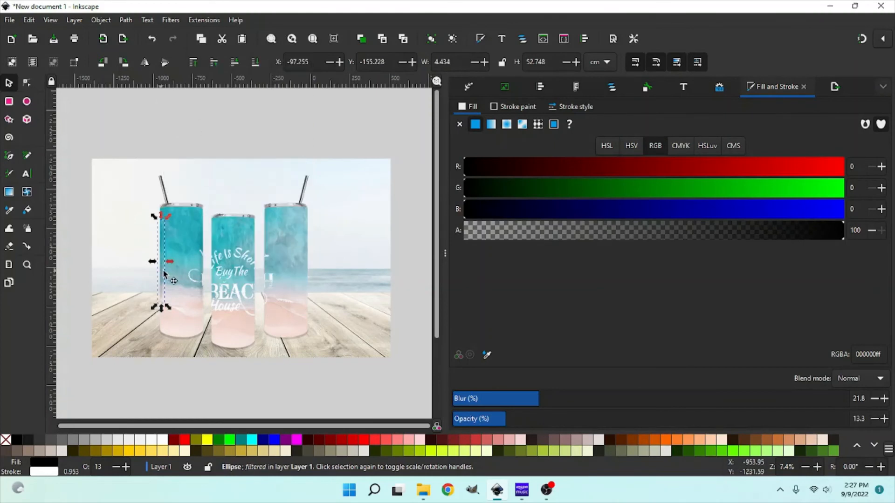
drag(165, 271, 256, 255)
right_click(215, 271)
click(255, 107)
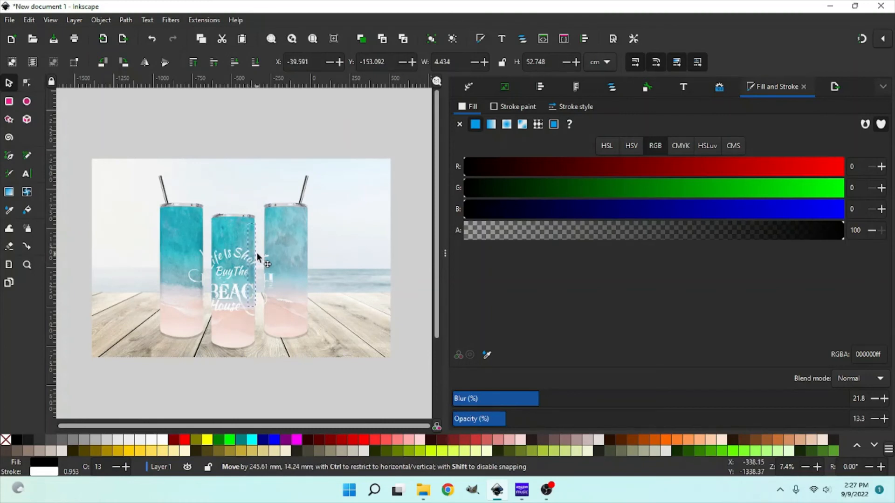
drag(257, 255, 254, 259)
Duplicate the middle tumbler's blurred edge ellipse onto both side edges of the right tumbler.
right_click(251, 262)
click(306, 94)
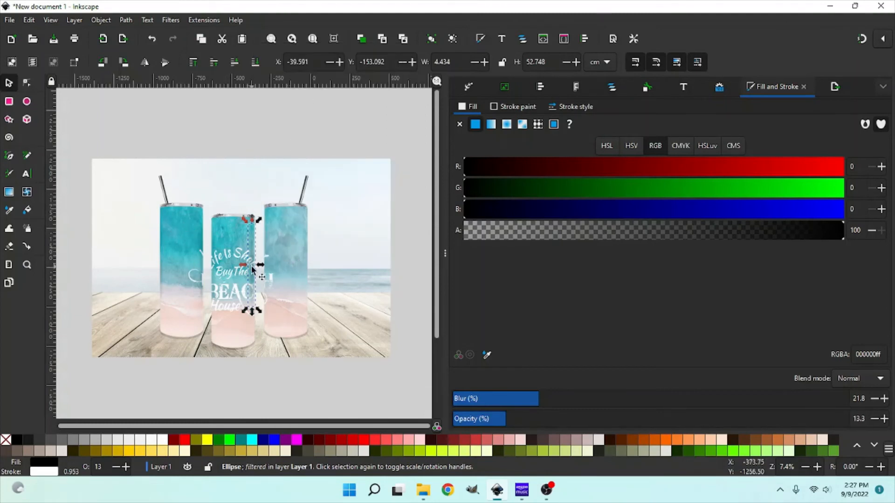
drag(248, 260, 316, 277)
right_click(268, 256)
click(304, 309)
click(281, 360)
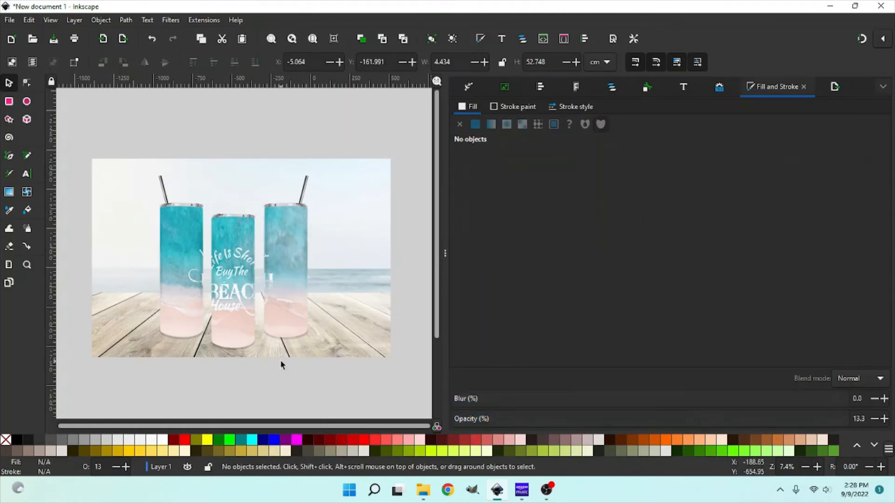
Duplicate the right tumbler's right-edge ellipse and place the copy on the left tumbler's front, left of centre.
click(306, 257)
right_click(306, 258)
click(342, 95)
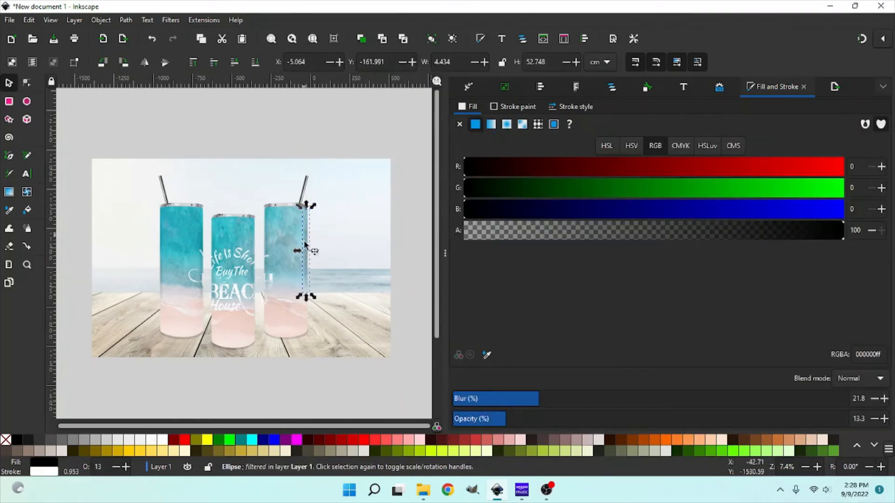
drag(309, 252, 176, 241)
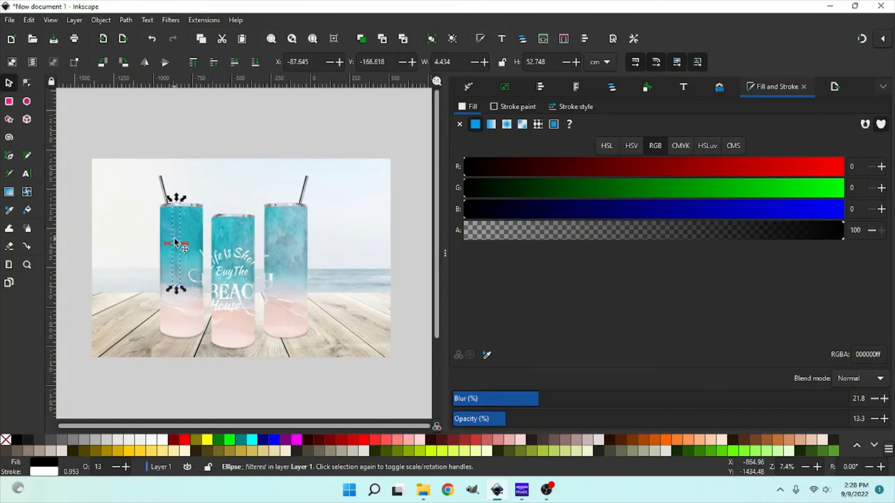
Turn the copied ellipse on the left tumbler into a white highlight with 5.1% blur and widen it to 3.1 cm.
click(163, 440)
drag(513, 399, 478, 400)
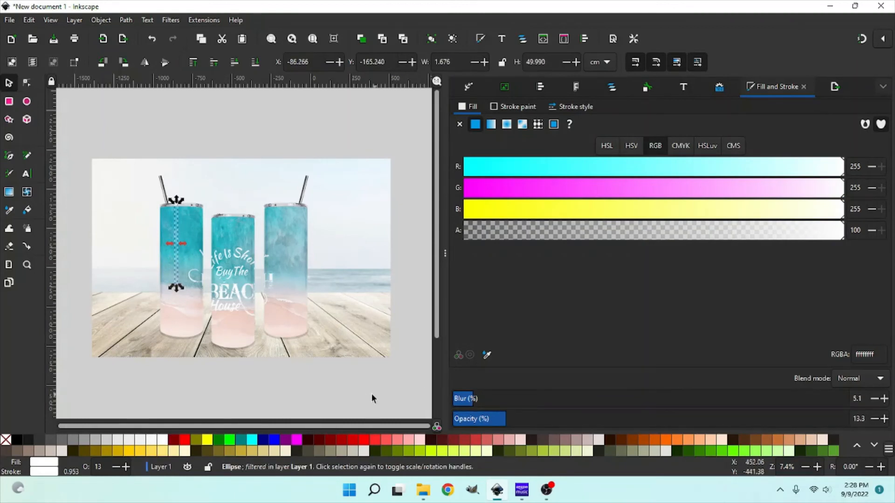
click(371, 394)
click(177, 253)
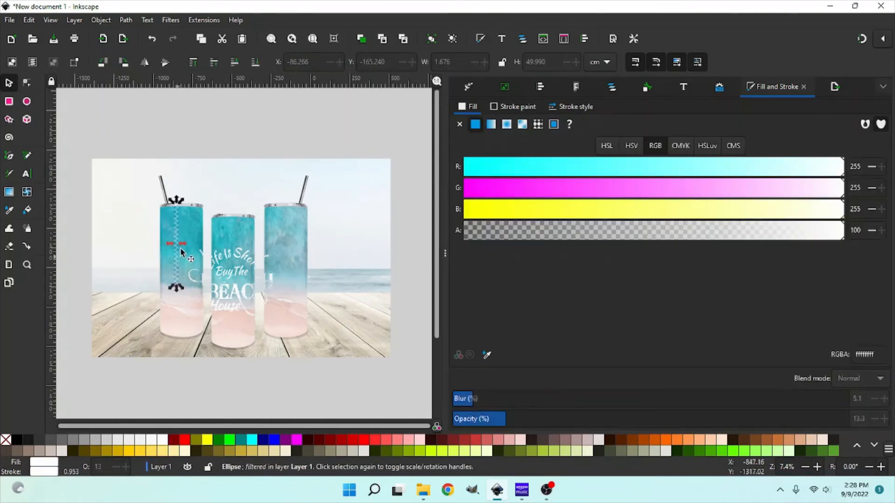
drag(180, 247, 186, 245)
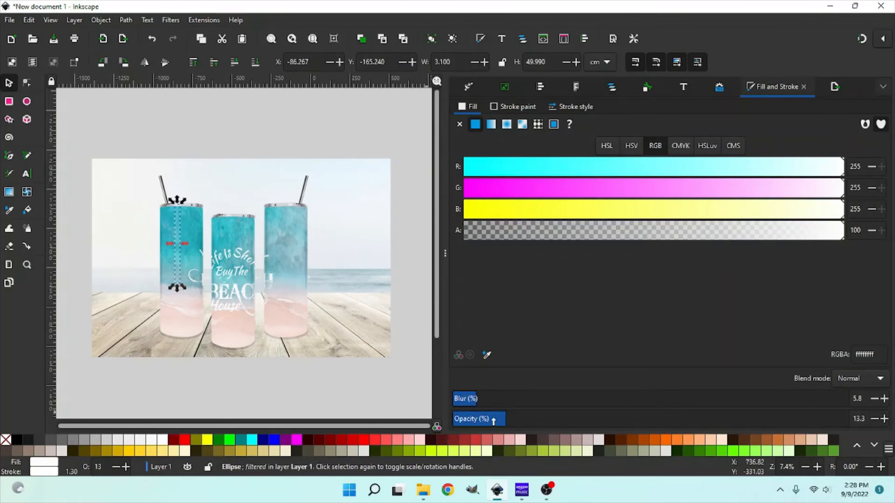
Set the white highlight on the left tumbler to 22.2% opacity and 13.8% blur.
drag(498, 419, 539, 427)
click(342, 402)
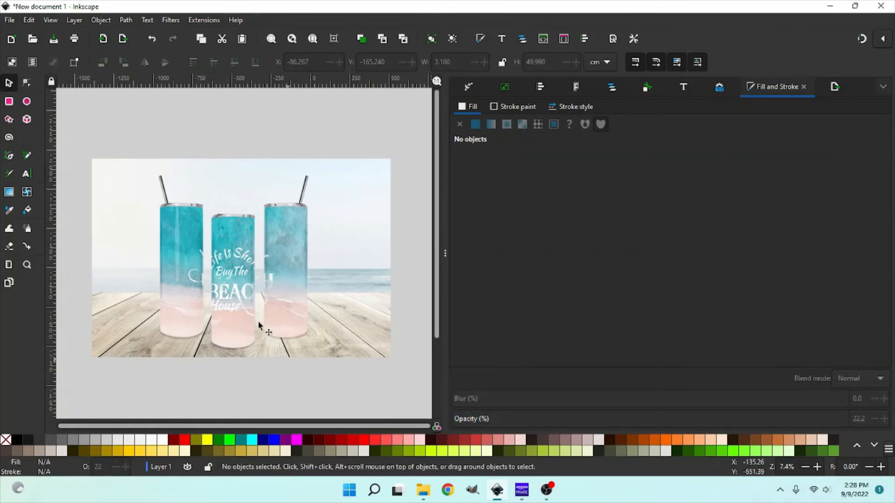
click(176, 254)
drag(498, 403, 506, 401)
click(286, 389)
Duplicate the left tumbler's highlight and arrange the two copies side by side, just left of centre.
click(178, 256)
right_click(179, 256)
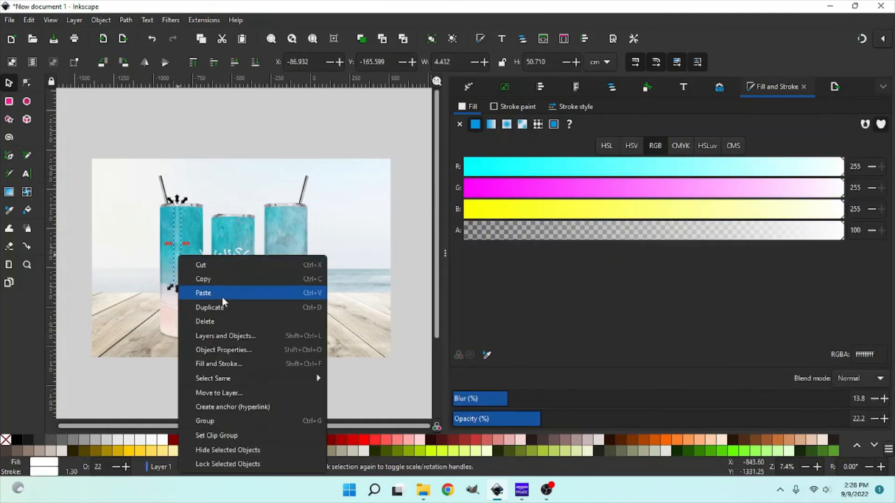
click(223, 307)
mouse_move(179, 244)
mouse_down()
mouse_move(190, 249)
mouse_move(171, 244)
mouse_up()
click(199, 388)
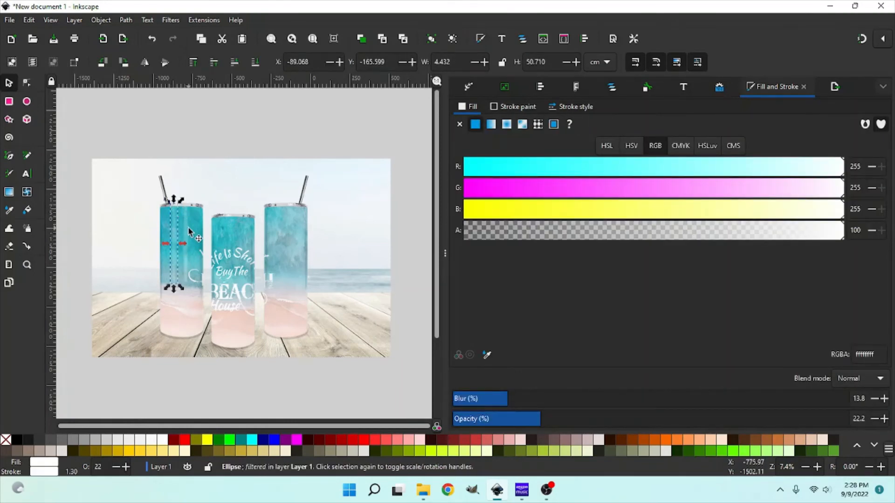
drag(182, 234, 180, 234)
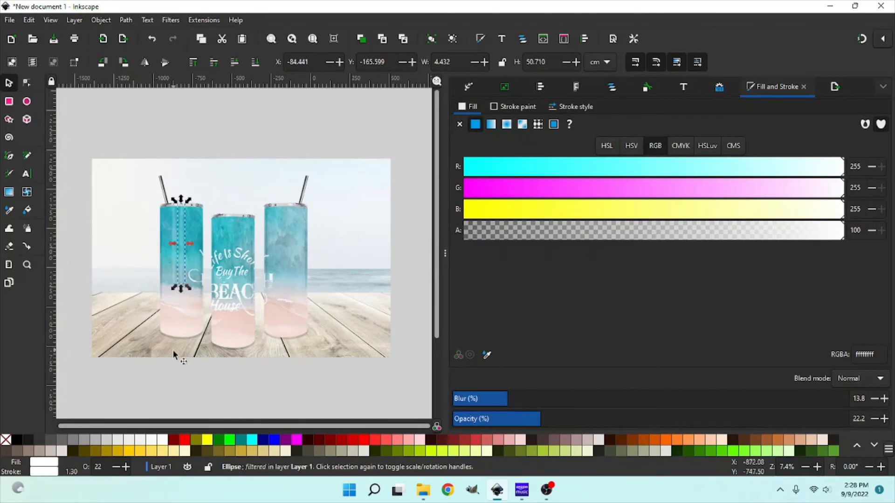
click(173, 353)
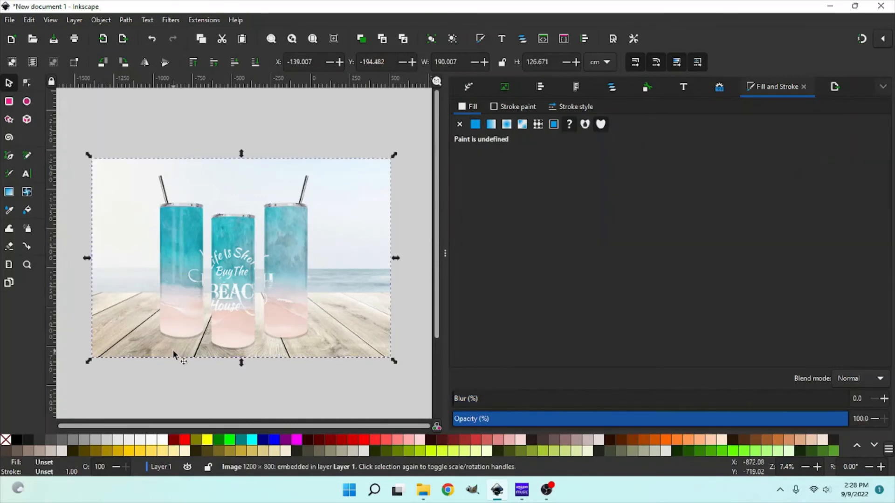
Nudge the left tumbler's right highlight slightly outward and raise the blur to 20.8% on the left highlight and 21.5% on the right one.
click(183, 240)
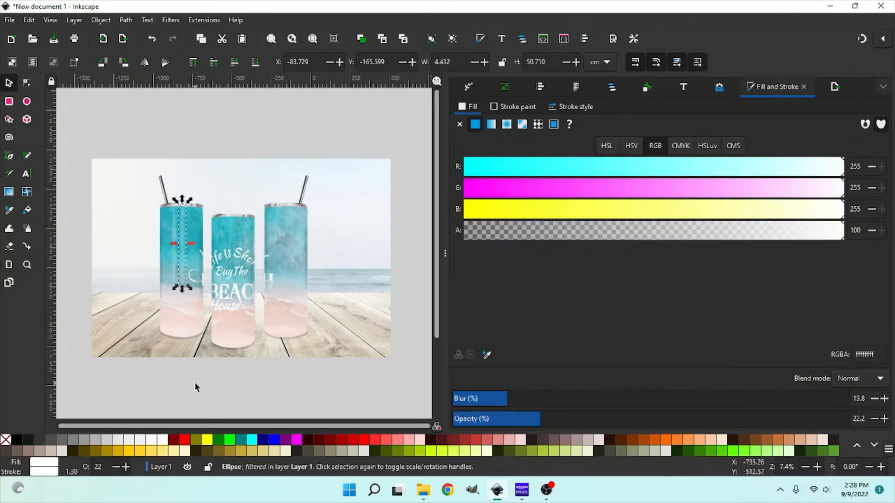
click(195, 385)
click(176, 262)
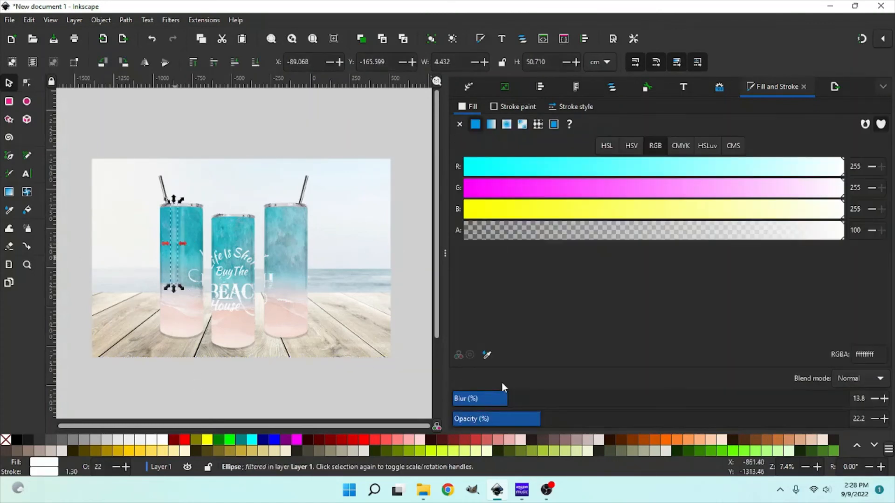
drag(514, 398, 537, 398)
click(182, 254)
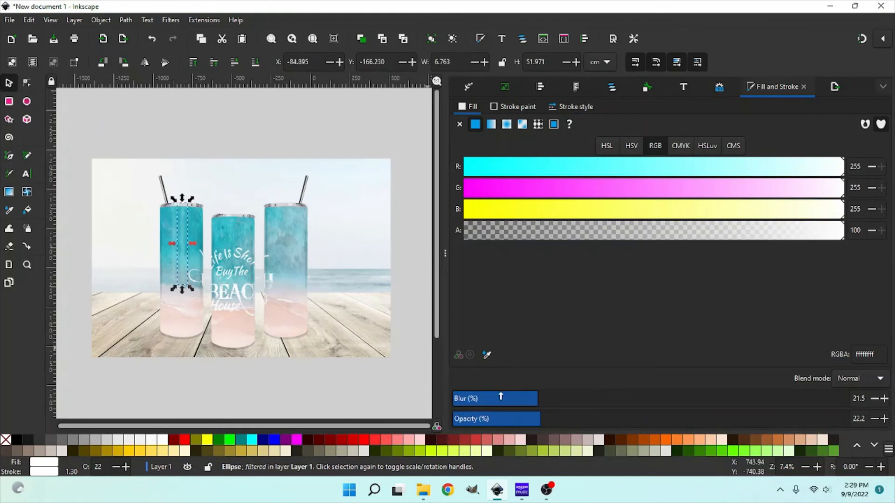
click(314, 395)
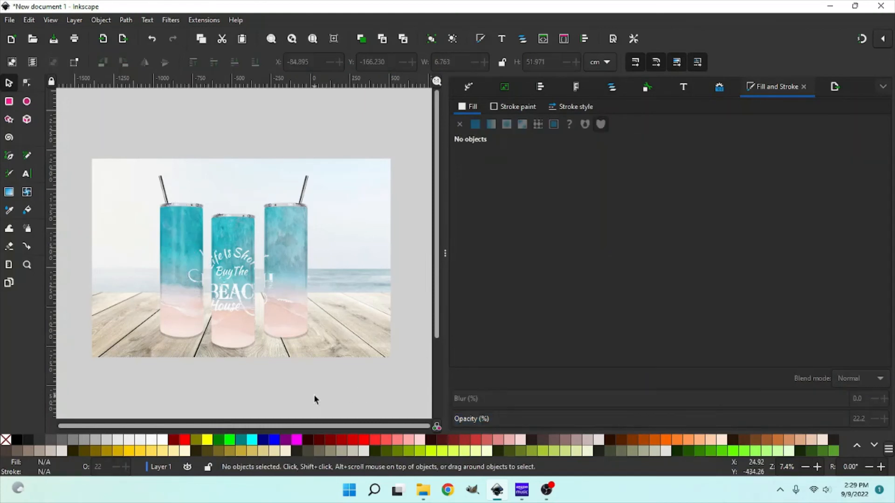
Duplicate the left tumbler's left highlight onto the middle tumbler as two highlights side by side near its centre.
click(175, 245)
right_click(175, 245)
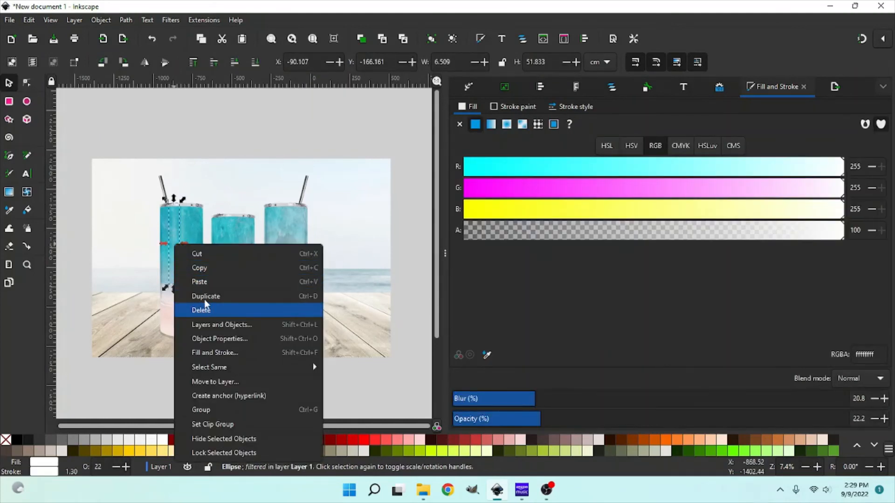
click(205, 298)
drag(173, 247, 224, 260)
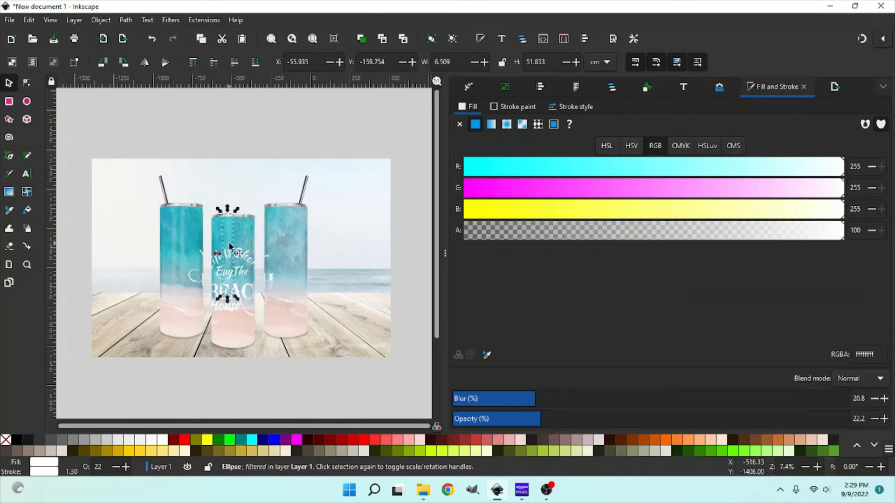
right_click(229, 242)
click(260, 294)
drag(236, 243, 300, 239)
Duplicate the middle tumbler's highlight onto the right tumbler as two highlights side by side near its centre.
right_click(242, 243)
click(271, 292)
right_click(294, 242)
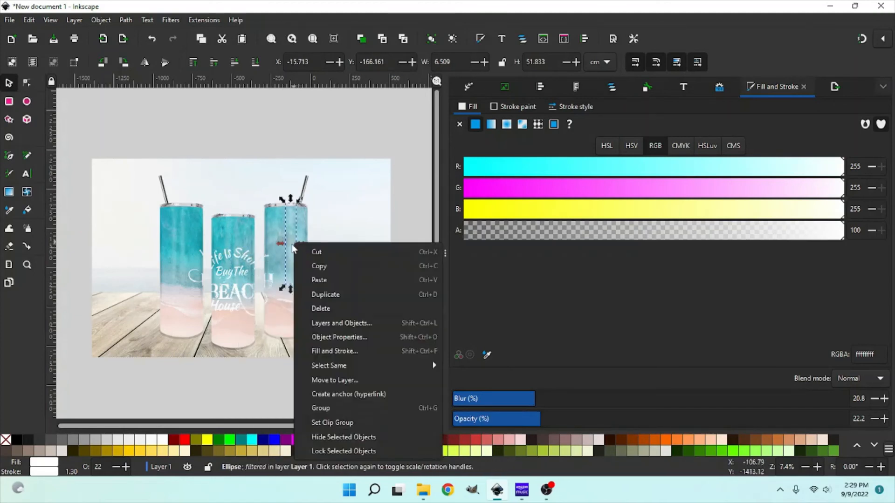
click(336, 295)
drag(296, 269, 279, 265)
Duplicate in place the right tumbler's right highlight, the left tumbler's left highlight and the middle tumbler's right highlight.
click(293, 261)
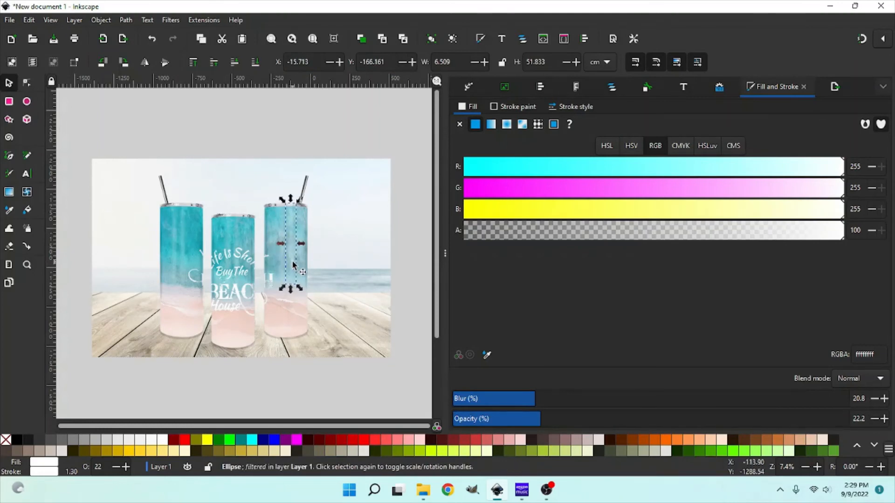
right_click(293, 265)
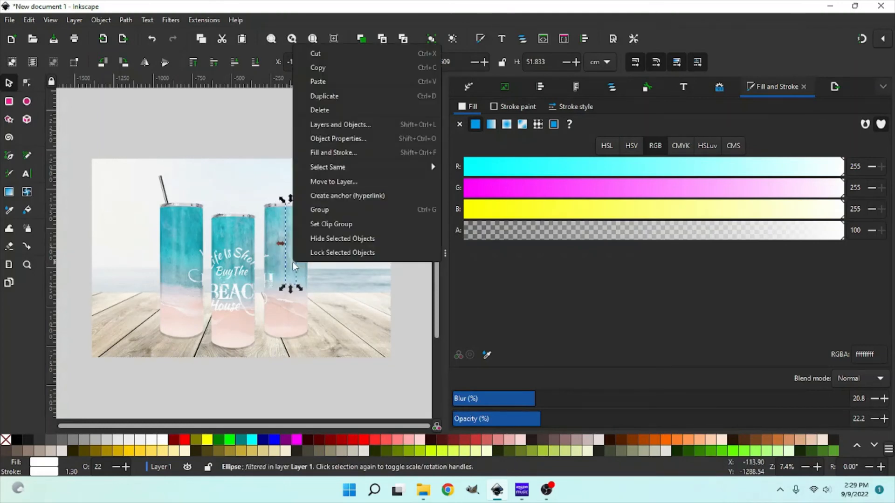
click(332, 94)
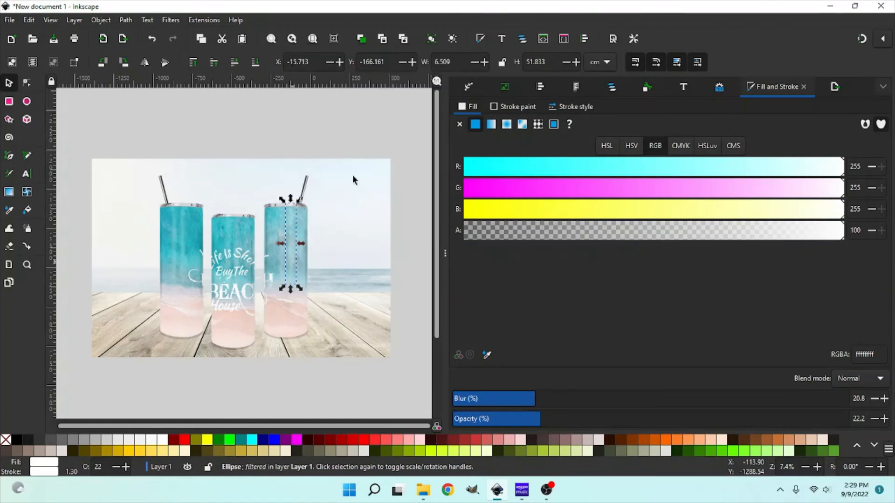
click(280, 378)
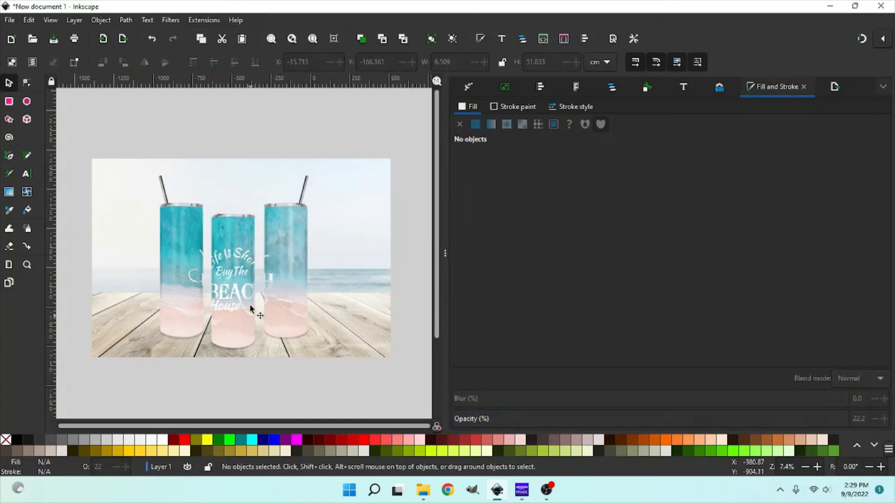
right_click(174, 242)
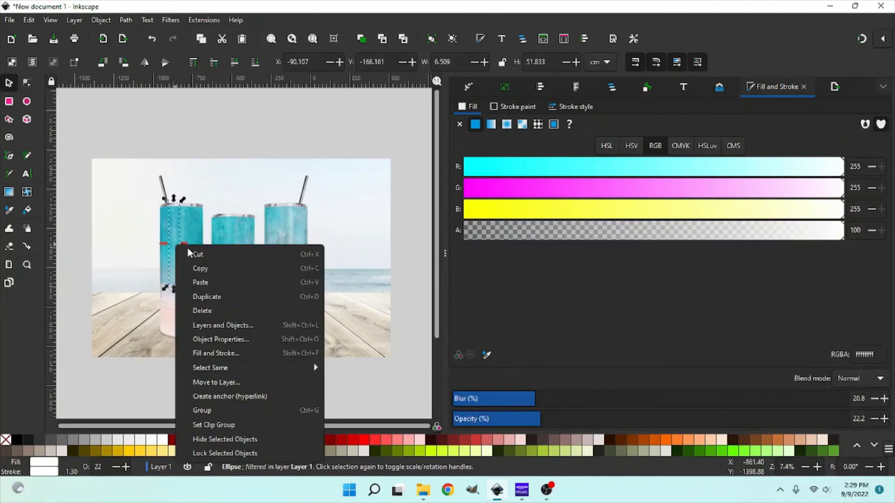
click(215, 308)
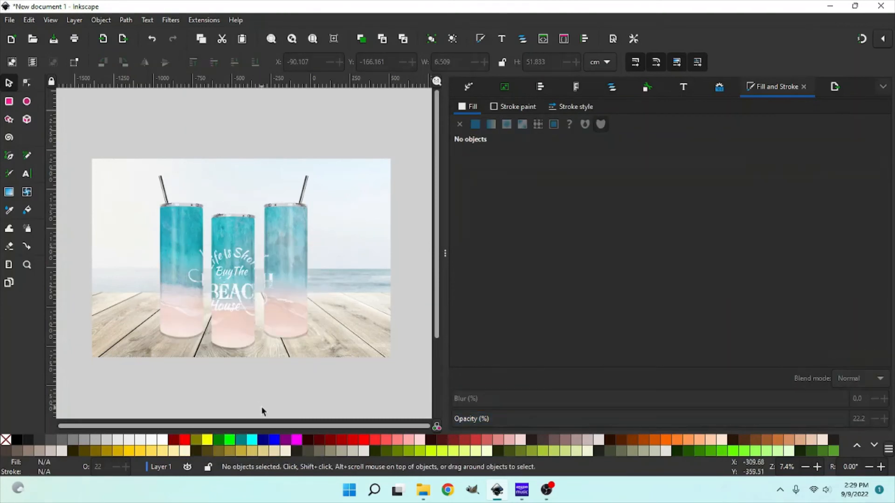
right_click(238, 247)
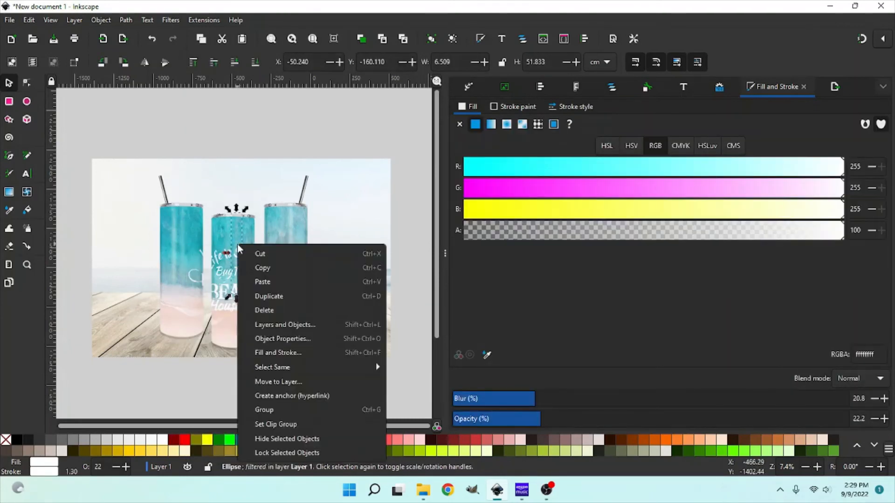
click(254, 310)
click(281, 405)
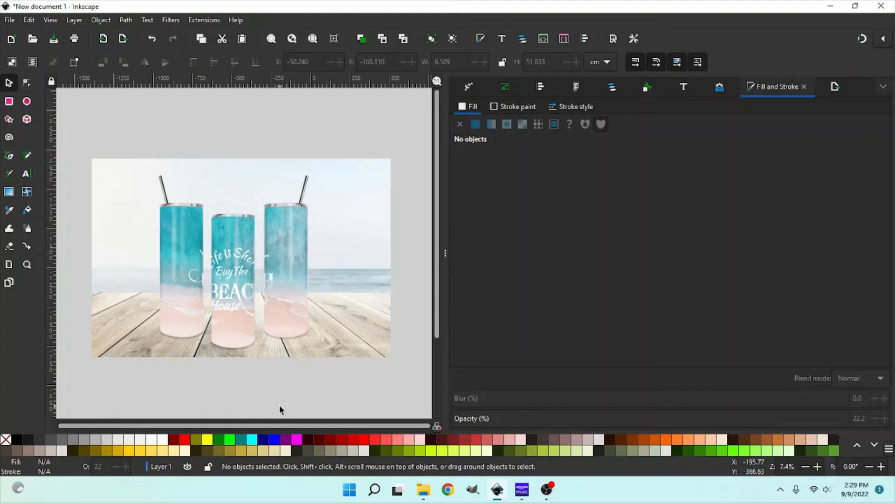
Raise the base shadow's blur to 20.9% under the left tumbler and 20.8% under the right tumbler.
click(200, 342)
click(195, 345)
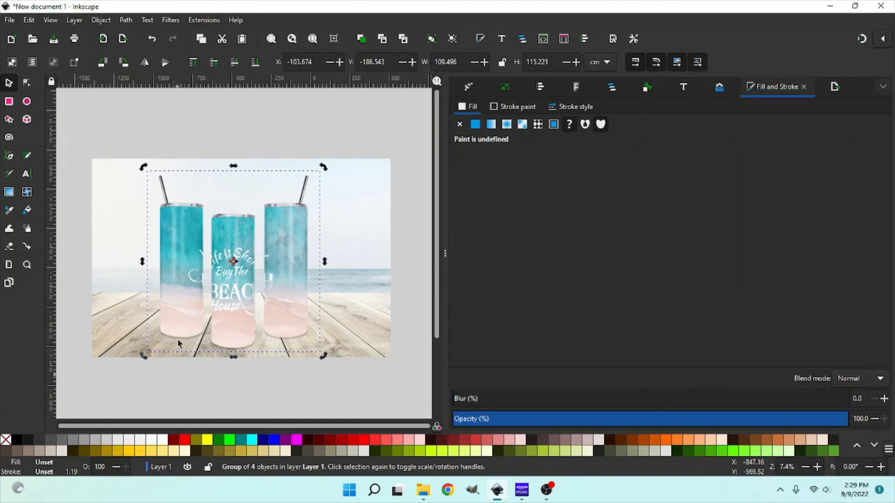
click(178, 340)
click(178, 339)
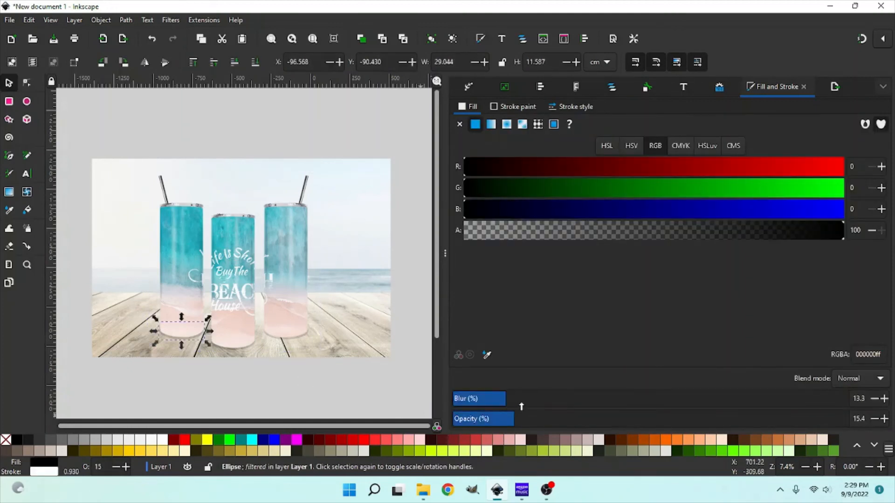
drag(522, 407, 535, 405)
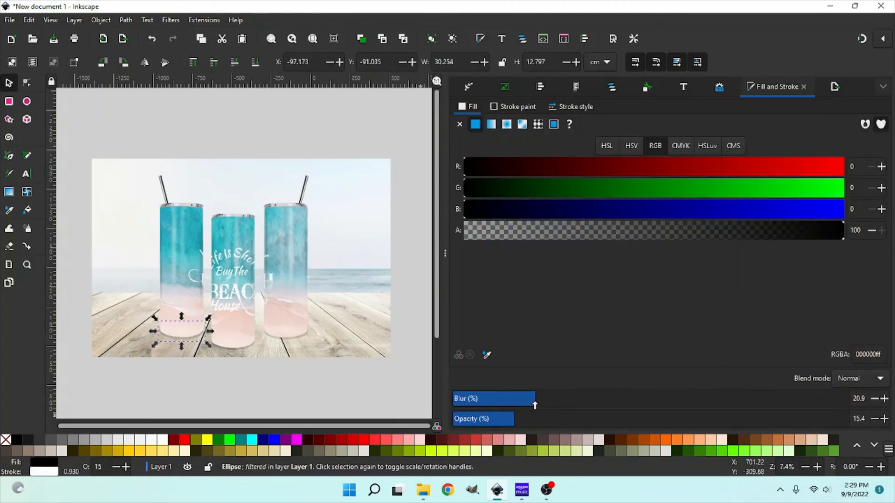
drag(181, 331, 286, 331)
click(518, 398)
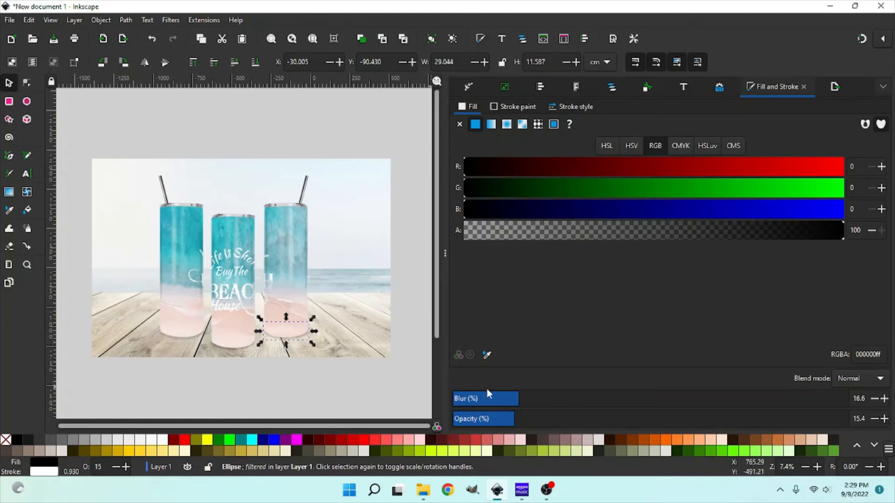
drag(519, 399, 535, 399)
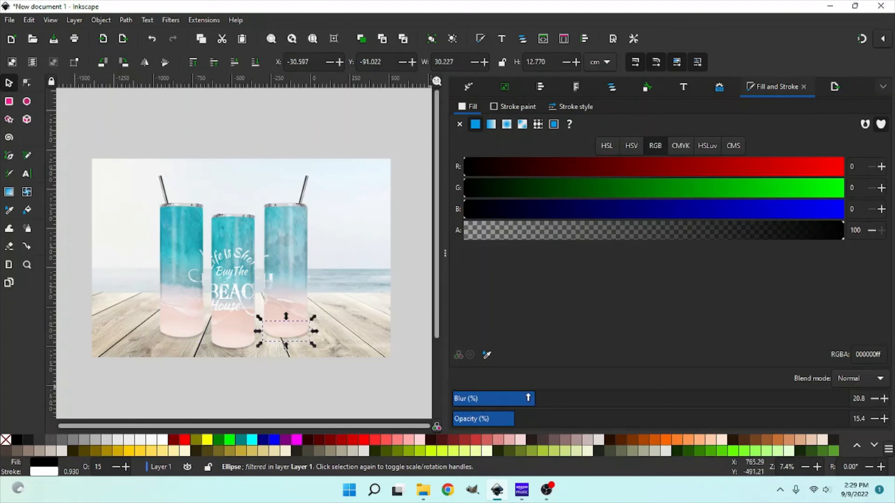
click(254, 393)
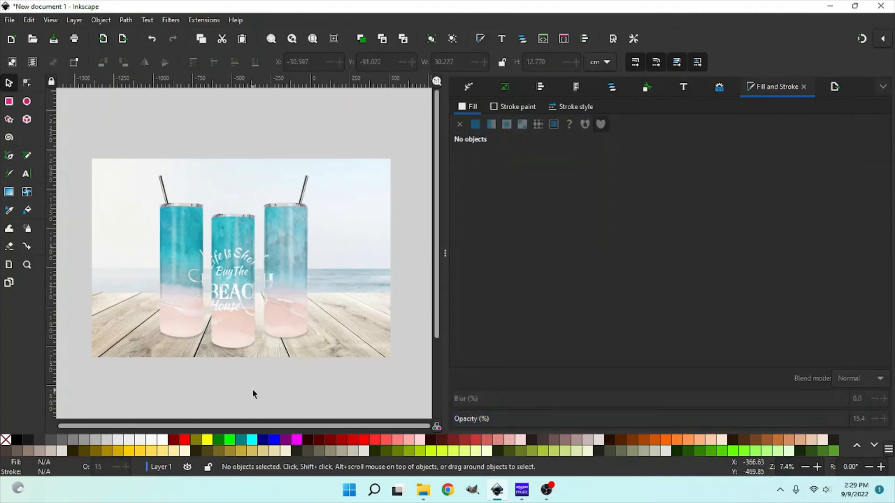
click(299, 326)
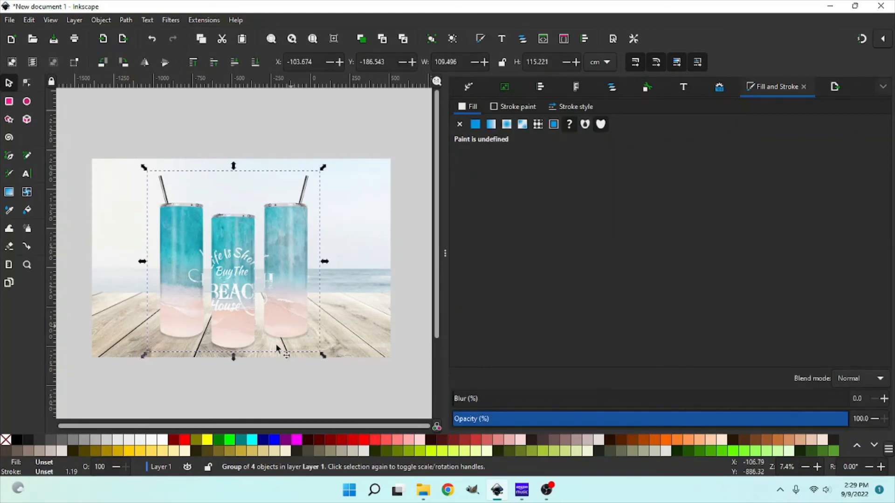
right_click(241, 341)
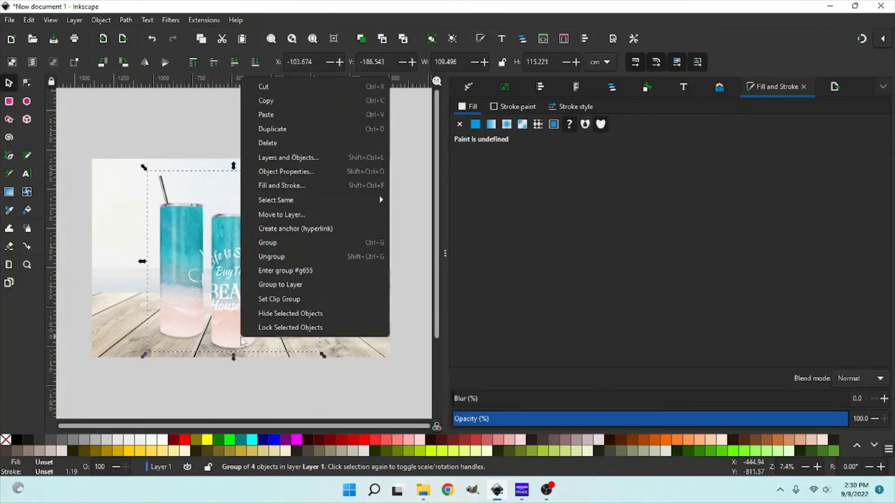
click(242, 384)
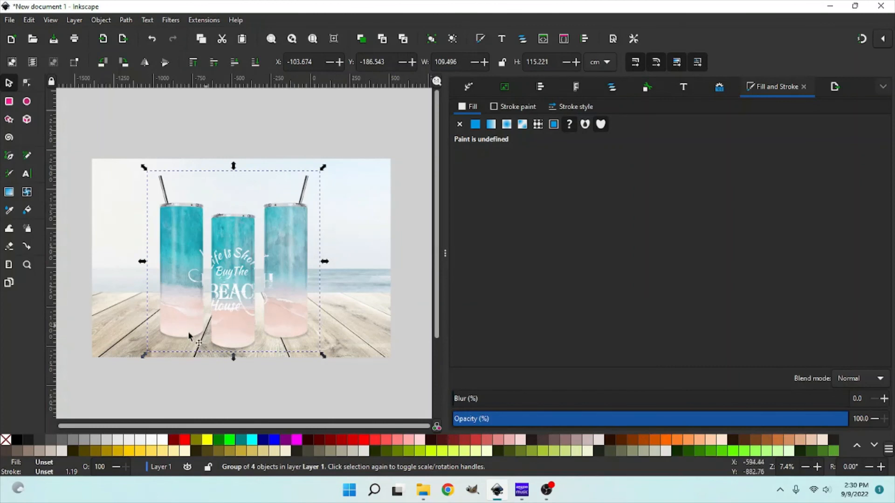
Draw a rectangle about 253 × 142 mm and rotate it diagonally over the gap between the left and middle tumblers' bases.
click(8, 102)
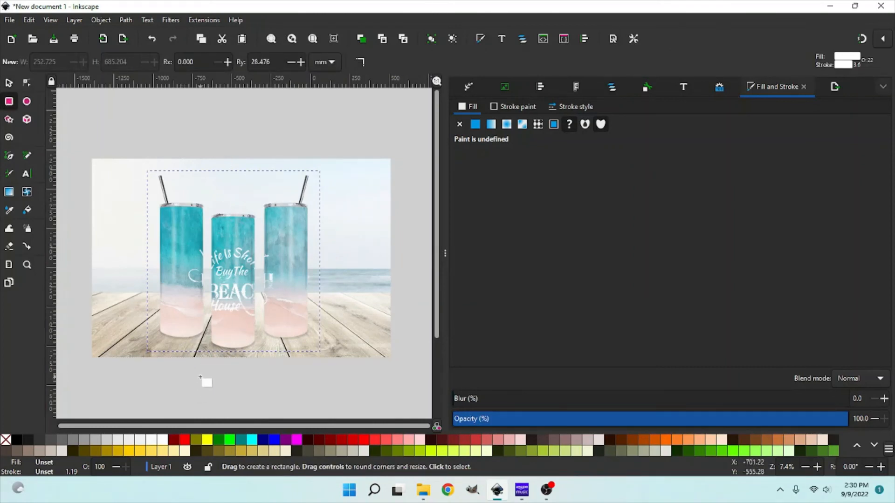
drag(201, 378, 241, 400)
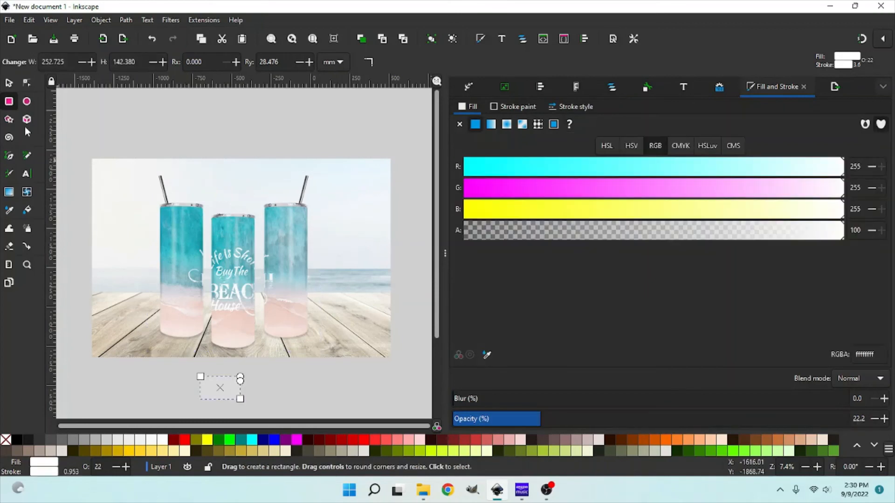
click(9, 84)
click(232, 392)
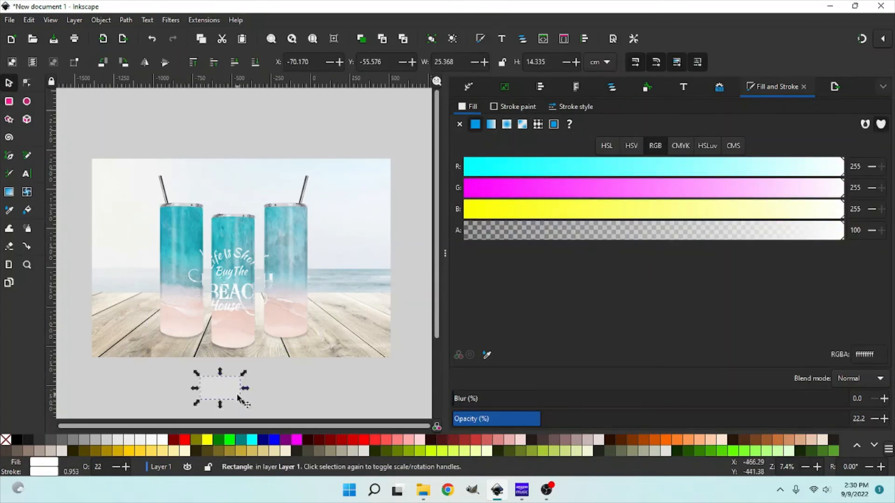
drag(244, 377, 209, 306)
Turn the rotated rectangle into a black shadow with 35% blur and lower it behind the tumblers.
click(17, 440)
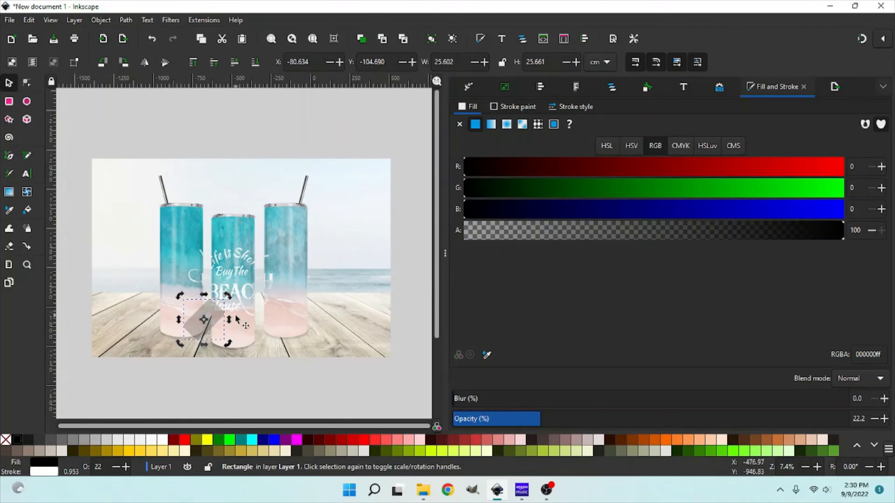
drag(523, 398, 591, 397)
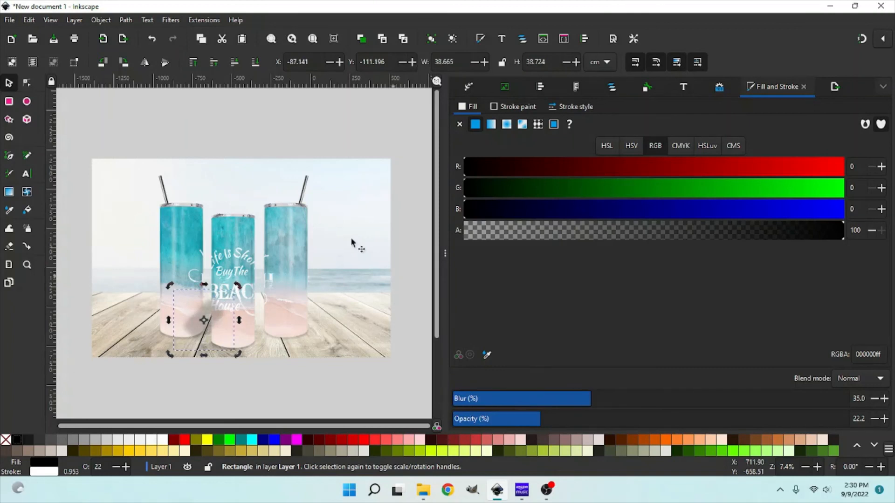
click(233, 65)
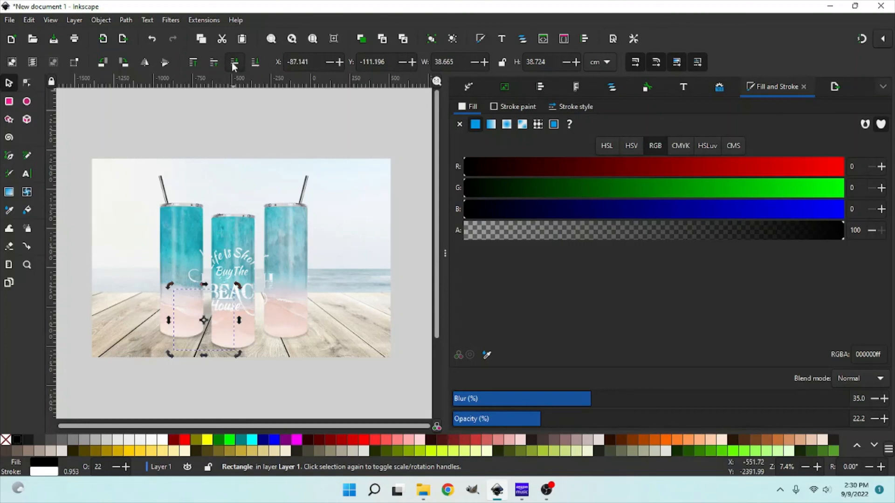
Add a diagonal rectangular shadow about 281 × 221 mm between the middle and right tumblers' bases, with 33.7% blur, behind the tumblers.
right_click(209, 312)
click(208, 329)
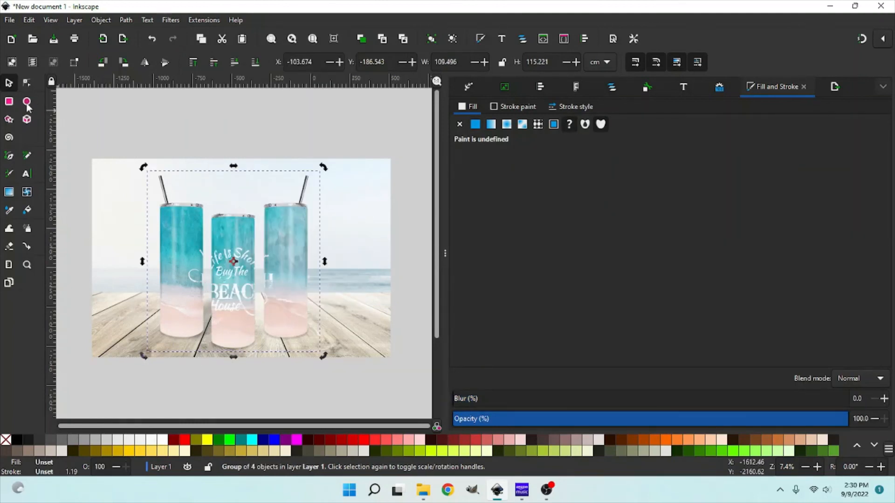
click(8, 101)
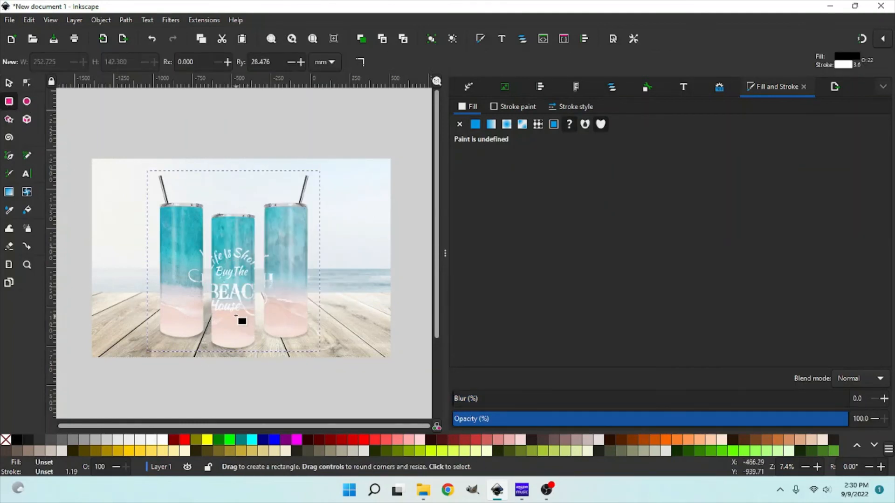
drag(235, 315, 265, 281)
click(9, 82)
click(264, 315)
drag(267, 324, 265, 319)
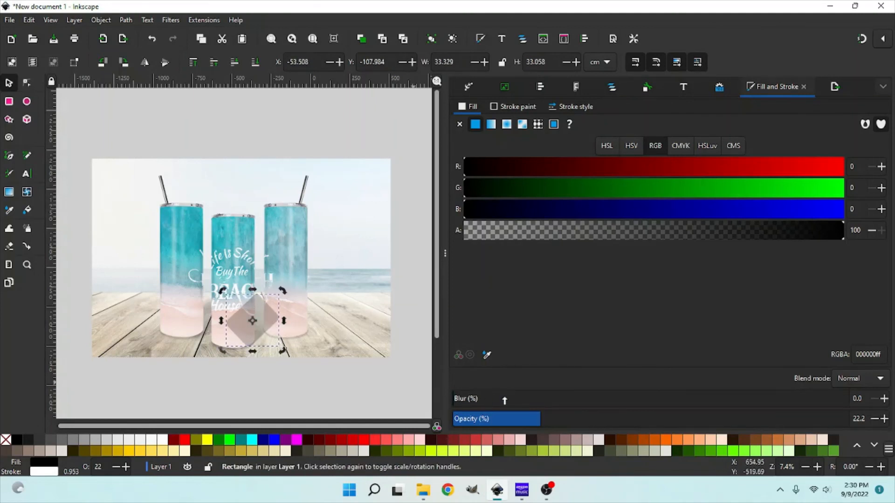
drag(507, 400, 589, 398)
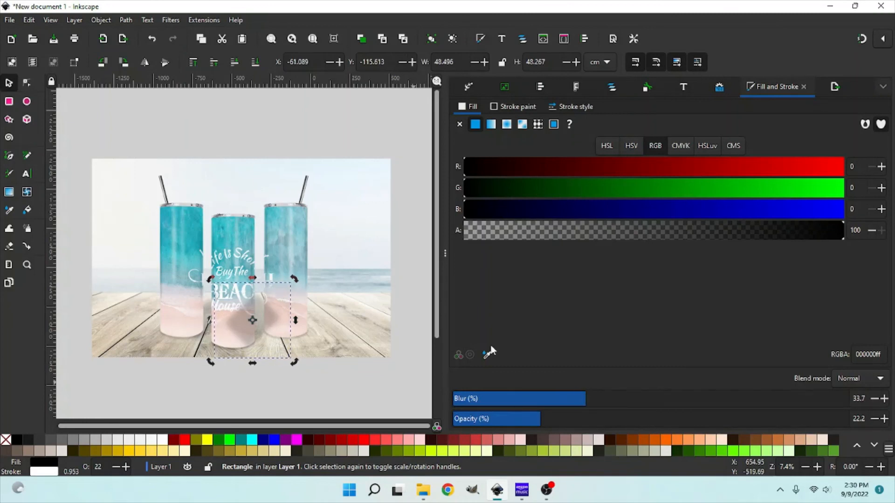
click(235, 62)
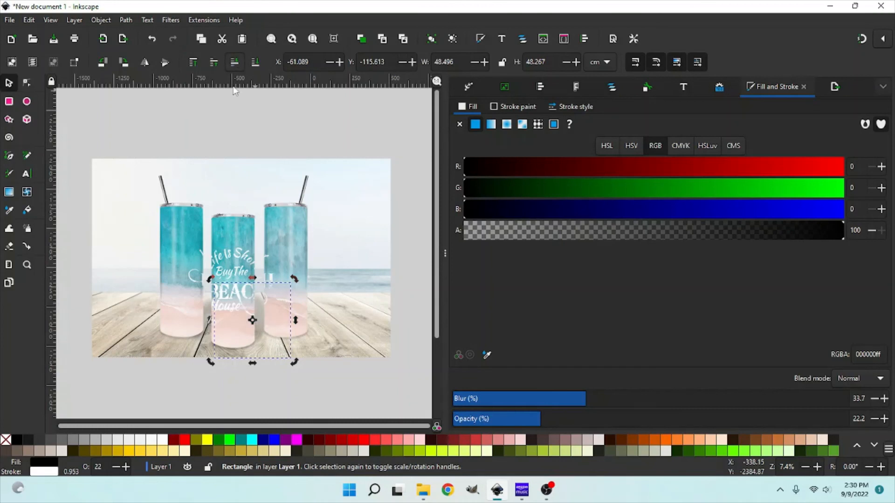
right_click(264, 334)
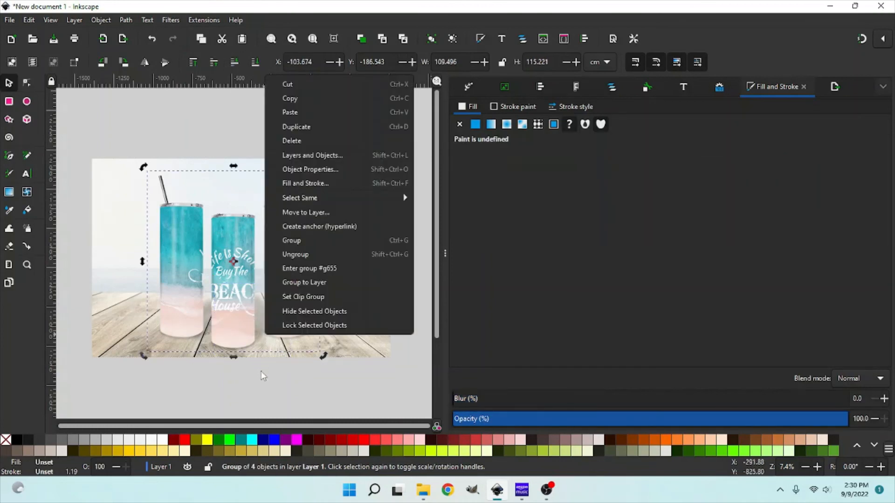
click(262, 371)
click(257, 328)
click(264, 349)
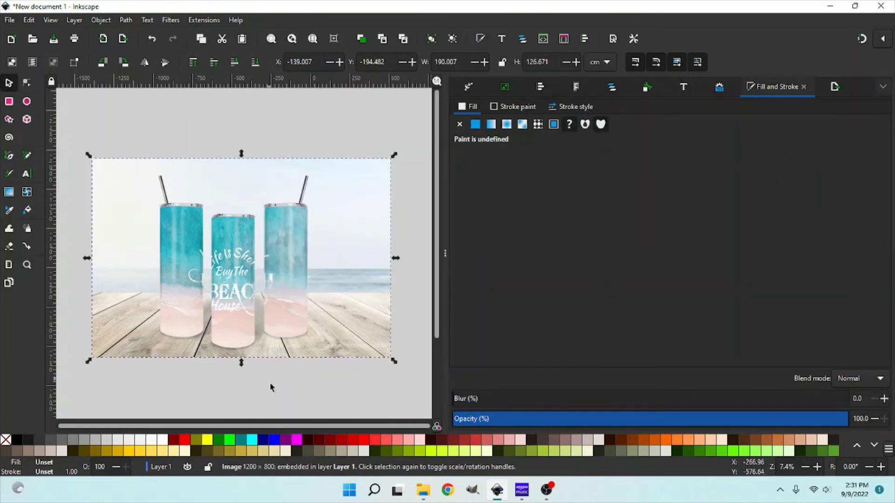
click(270, 382)
click(260, 331)
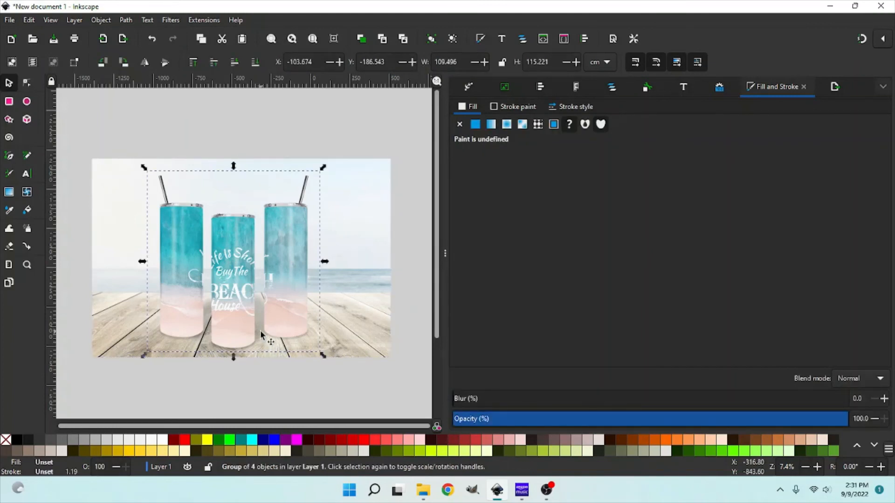
Add a diagonal rectangular shadow about 33 × 30 cm overall beside the right tumbler's base, with 37.2% blur, behind the tumblers.
click(9, 102)
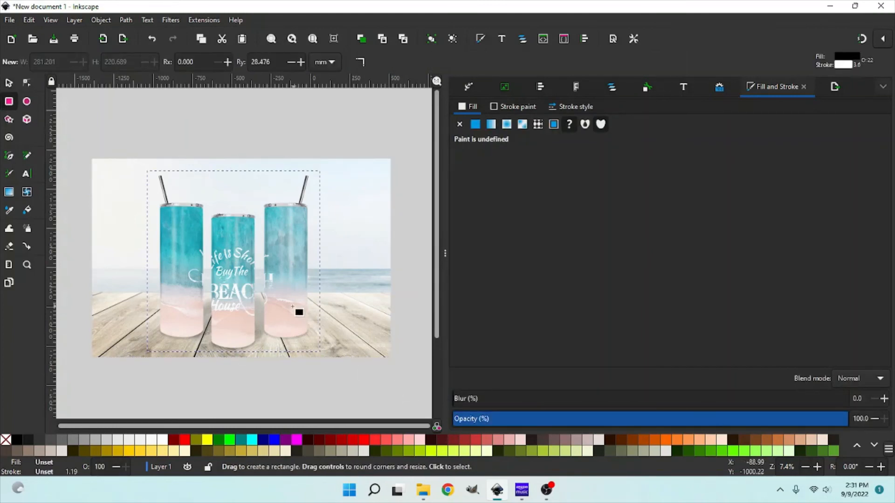
drag(293, 308, 312, 320)
click(9, 84)
click(339, 331)
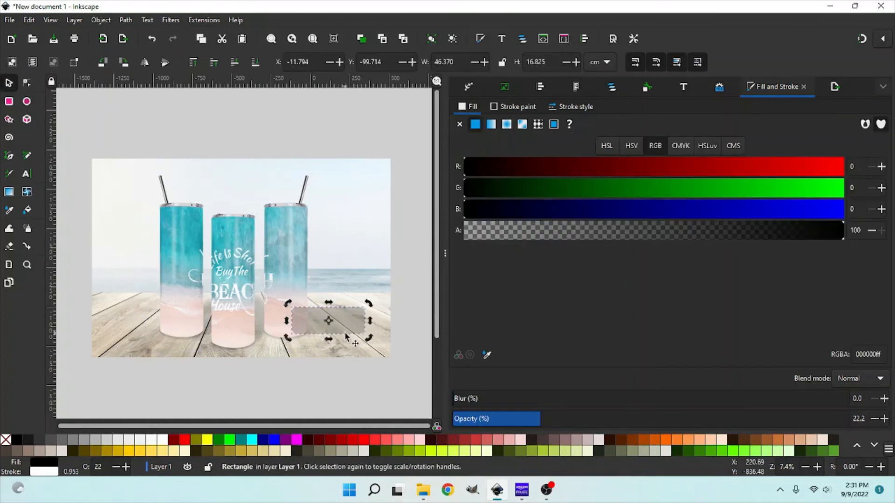
drag(370, 339, 322, 298)
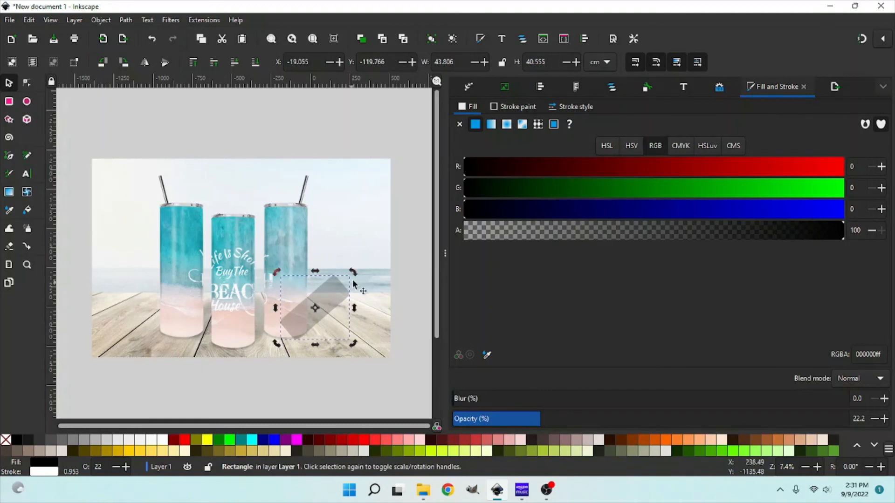
click(336, 297)
drag(353, 272, 325, 314)
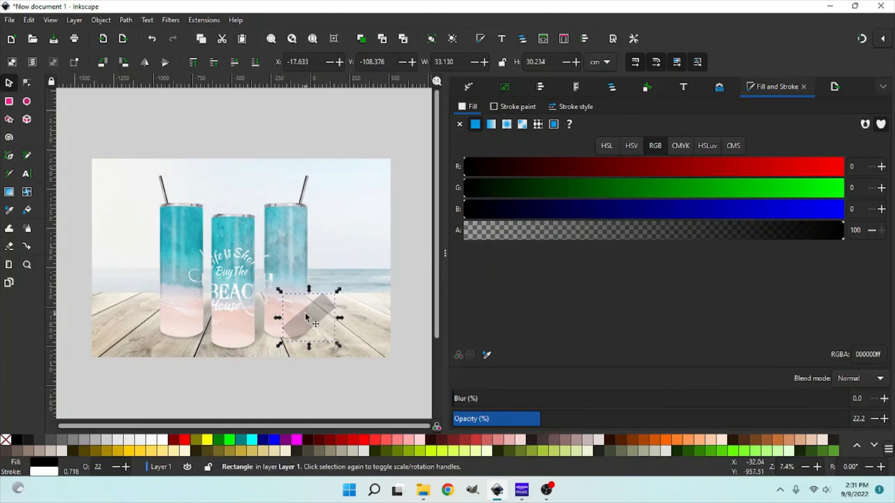
drag(486, 405, 600, 399)
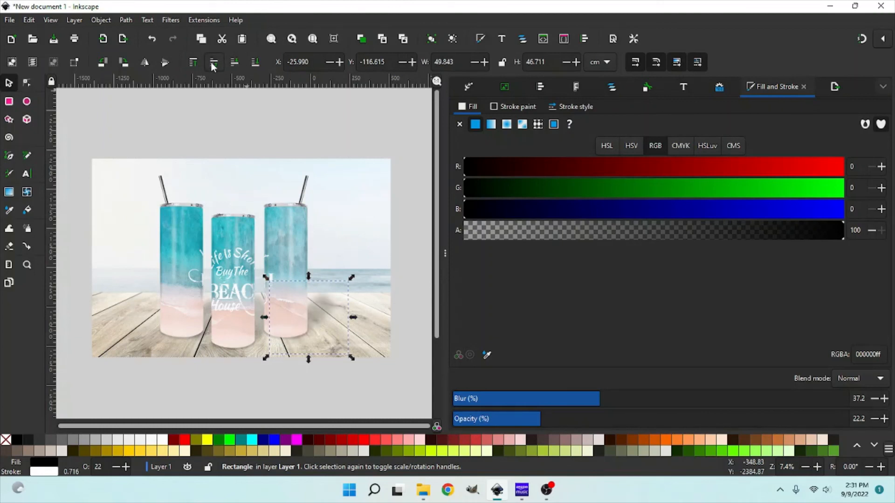
click(271, 403)
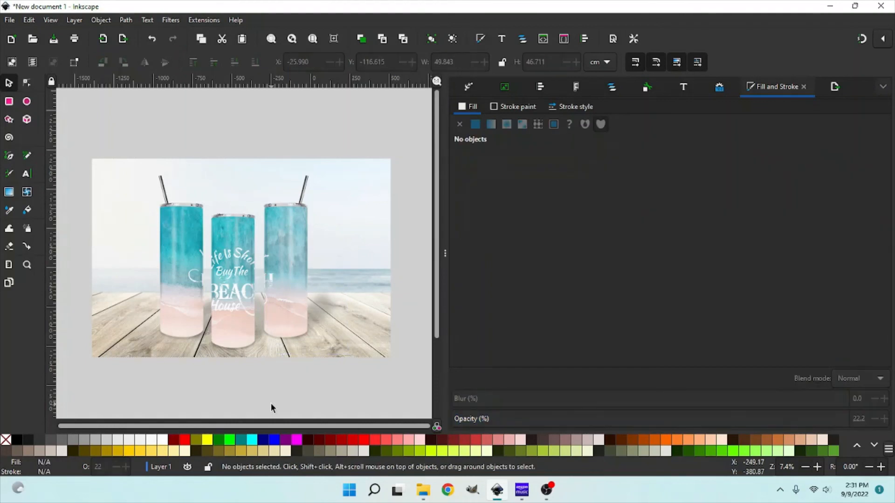
Adjust the right tumbler's cast shadow by rotating and stretching it to about 54.9 × 46.8 cm overall.
click(317, 318)
click(326, 312)
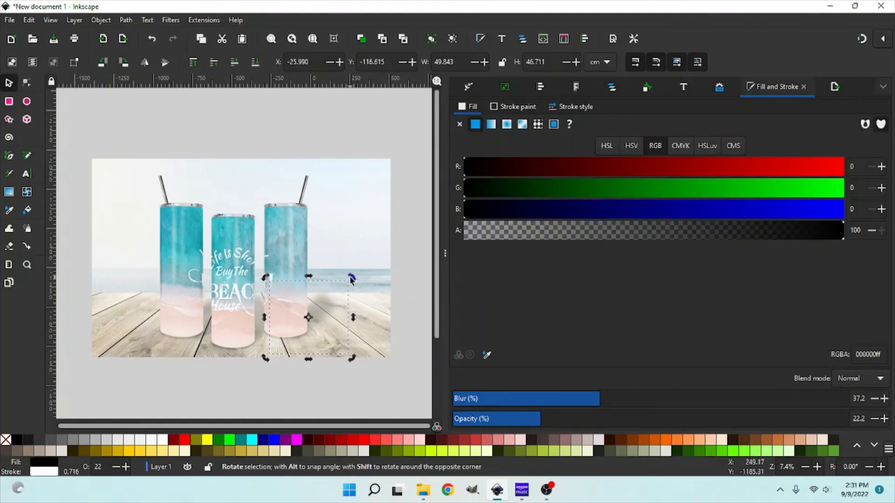
drag(351, 278, 358, 280)
click(331, 304)
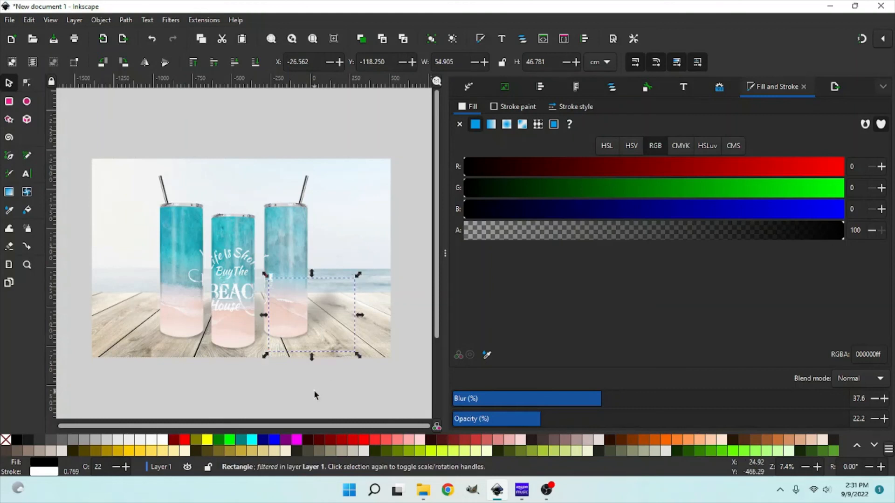
click(314, 393)
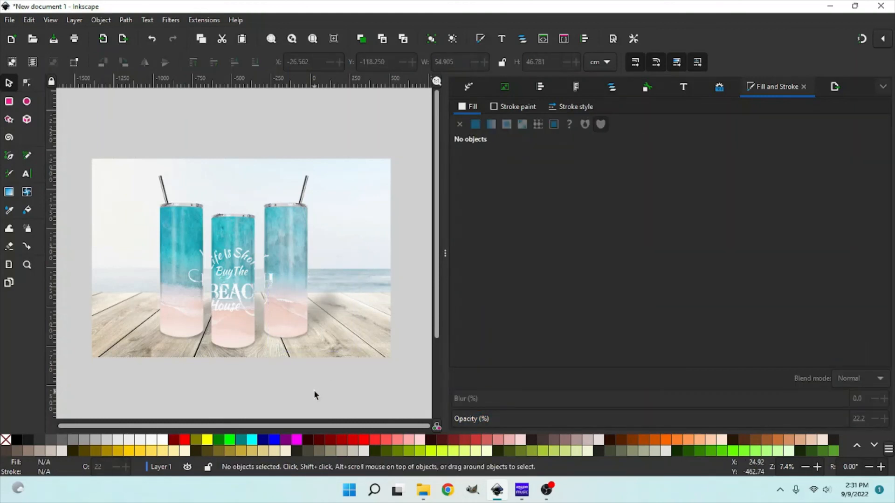
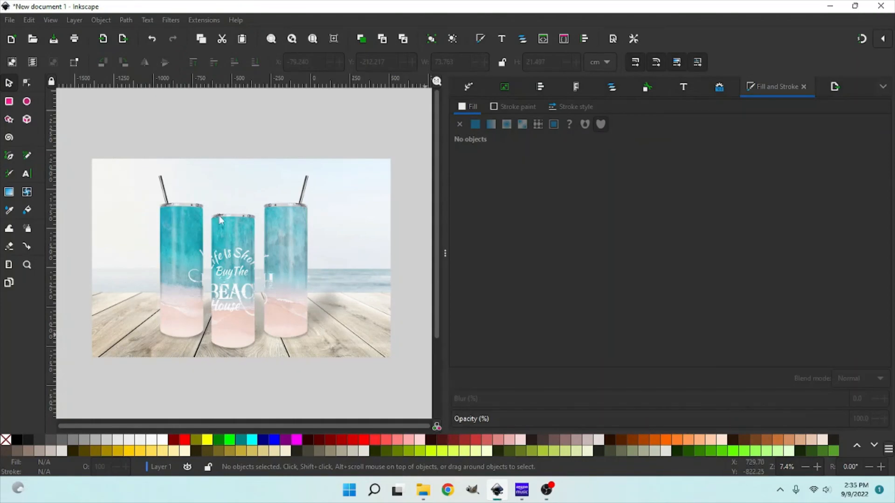
Import the FlatCreekDitigal logo image from the 01 MOCKUP PARTS folder.
click(9, 20)
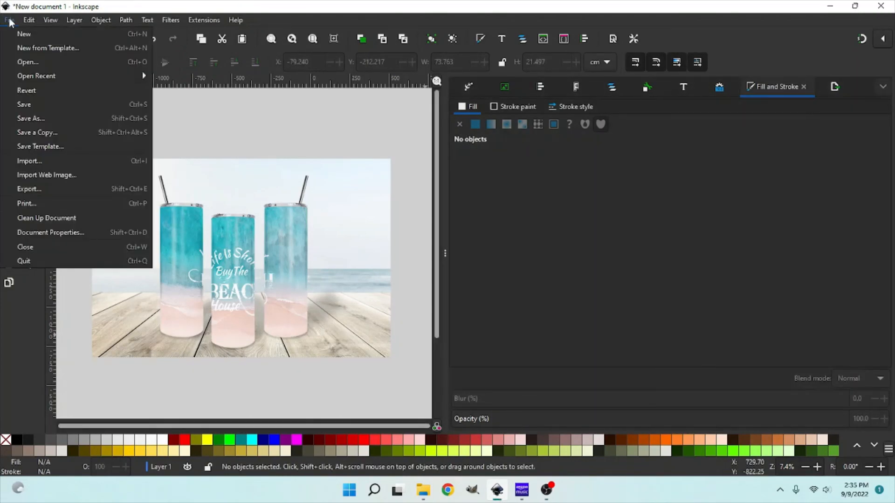
click(29, 161)
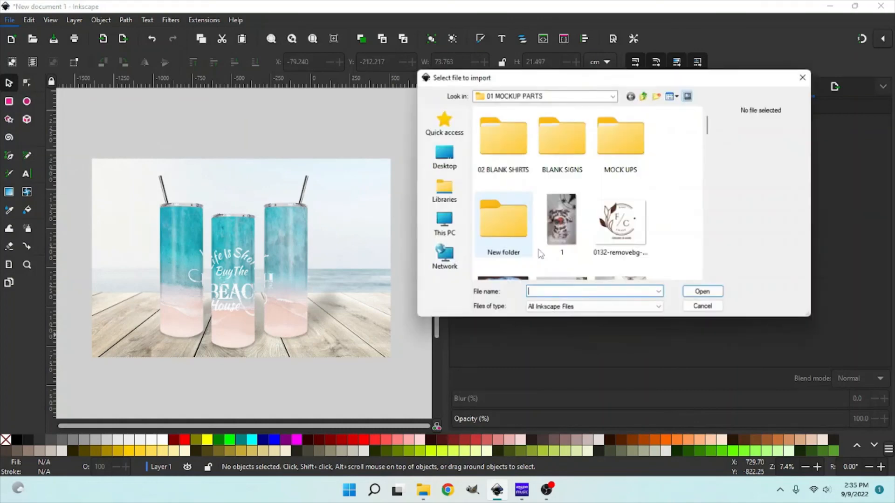
scroll(620, 252, down, 10)
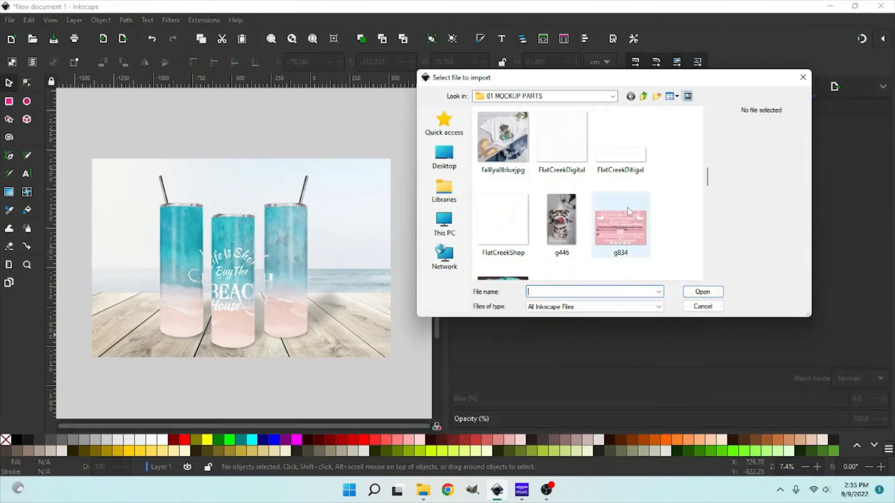
double_click(641, 163)
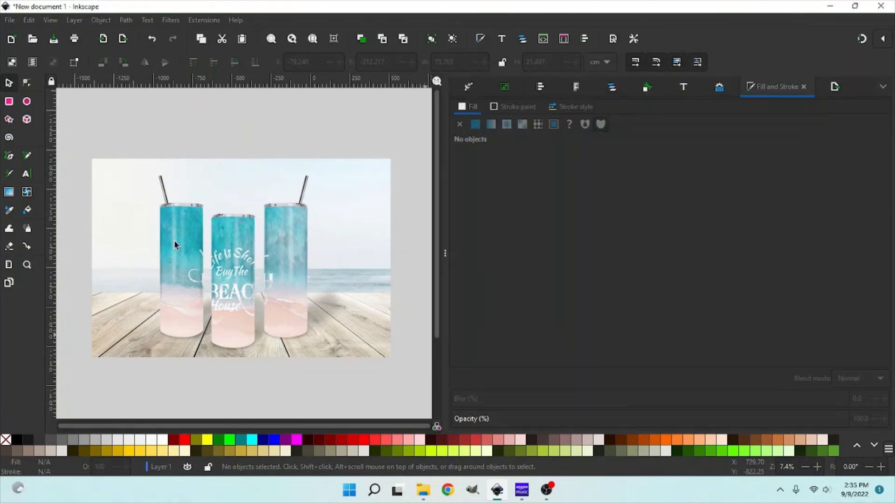
Enlarge the imported logo to about 74.2 × 21.6 cm and centre it above the tumblers between the straws.
drag(177, 241, 232, 192)
key(ctrl+z)
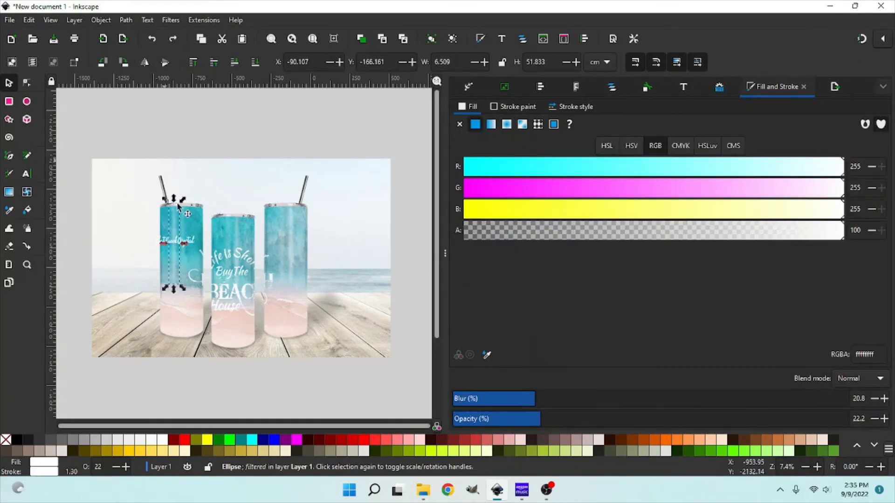
click(195, 244)
click(192, 244)
drag(192, 245, 169, 202)
click(221, 185)
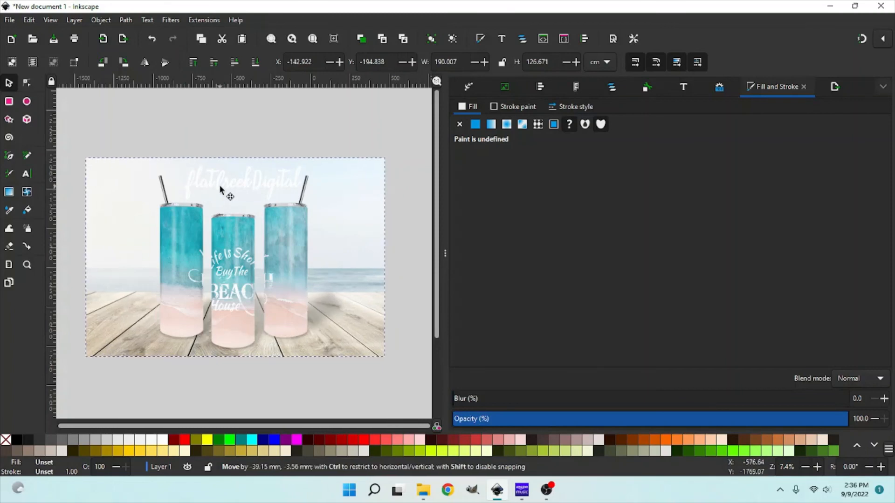
click(239, 194)
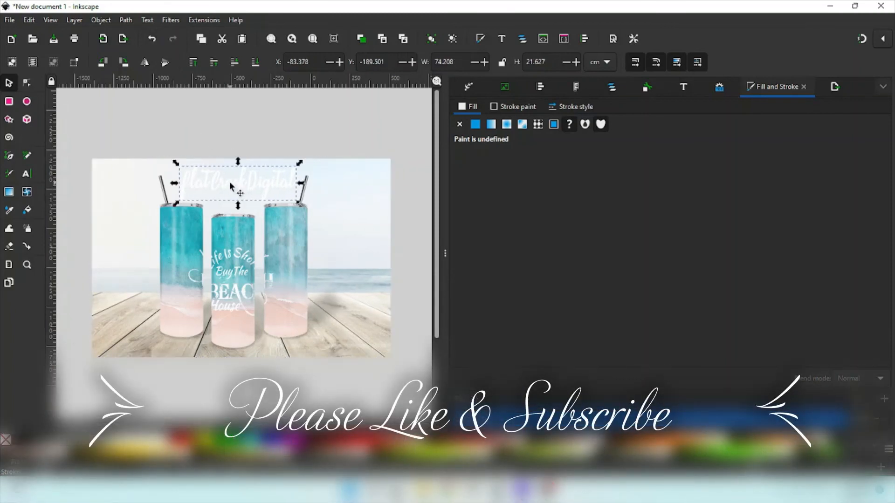
drag(232, 187, 233, 186)
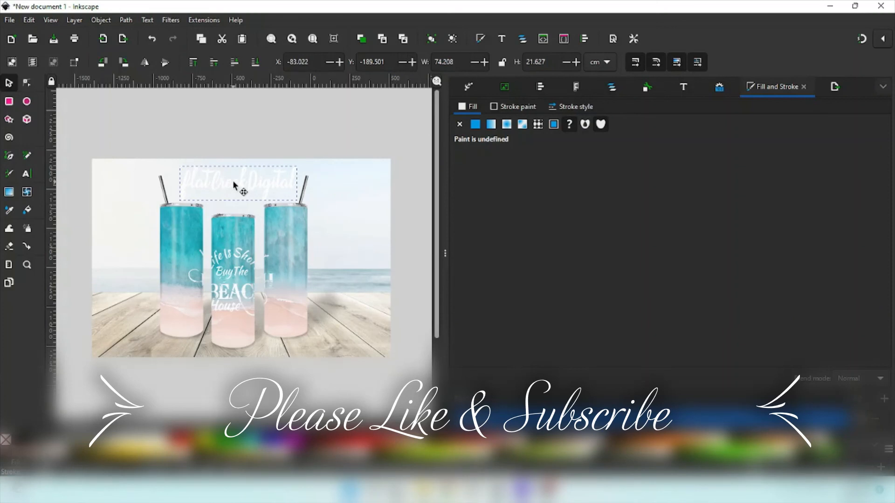
Apply the Colorize filter to the logo with live preview, using a light turquoise of red 70, green about 200, blue 209 and alpha 33.
click(166, 19)
mouse_move(205, 79)
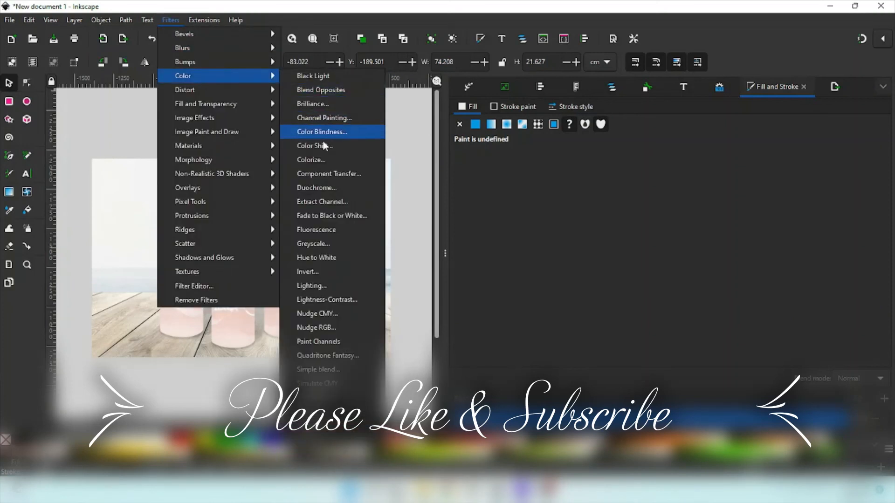
click(326, 158)
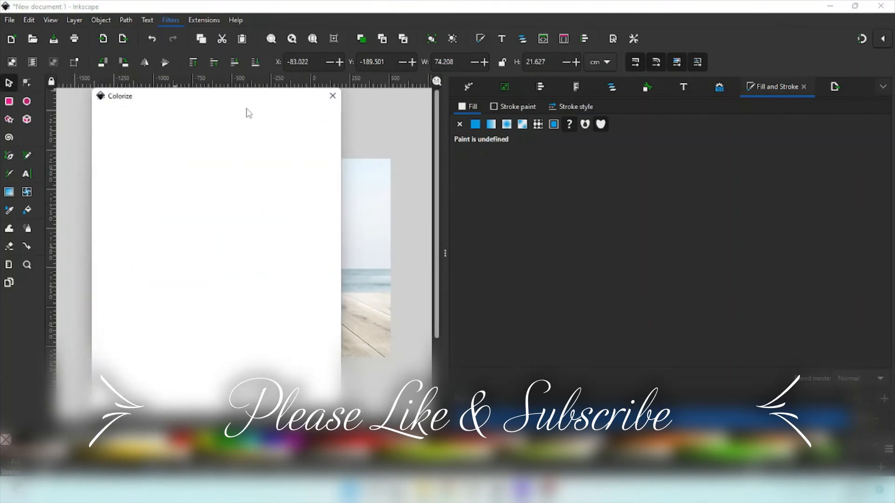
drag(242, 99, 608, 114)
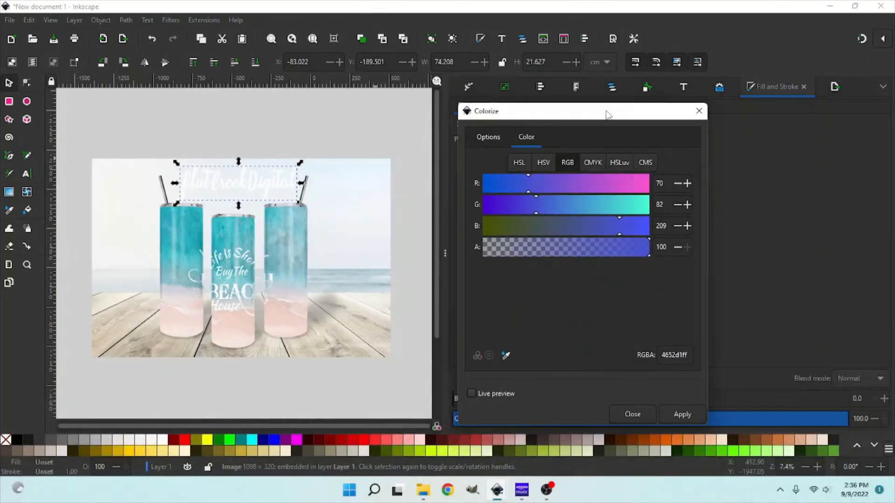
click(492, 395)
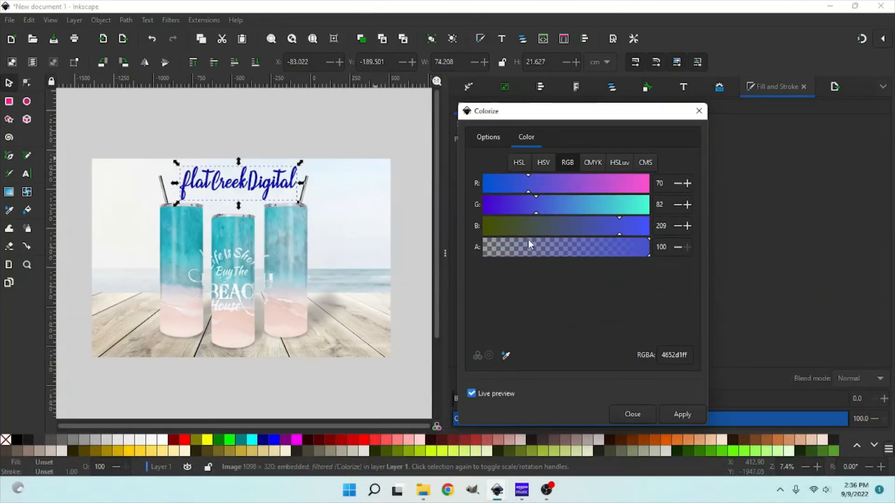
drag(537, 205, 614, 210)
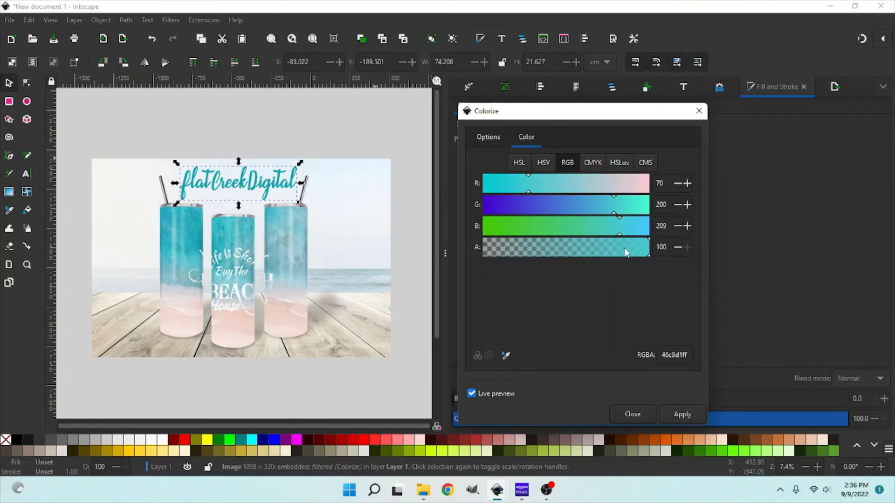
click(607, 247)
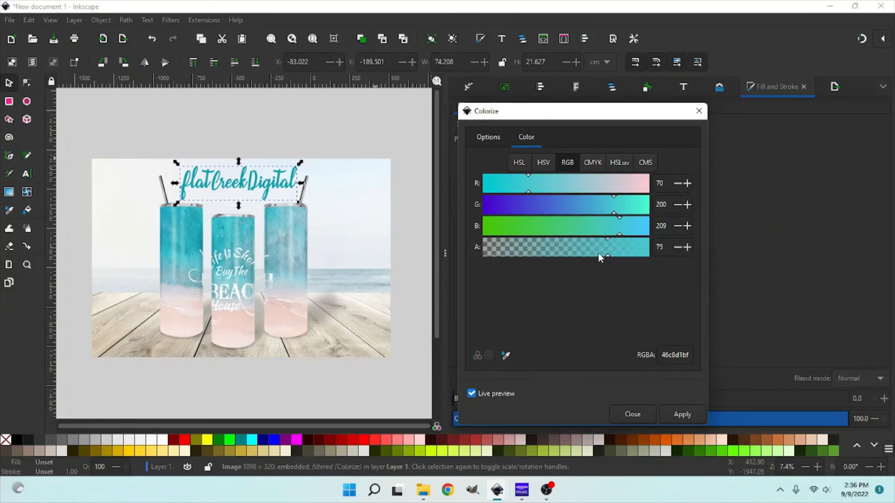
click(566, 243)
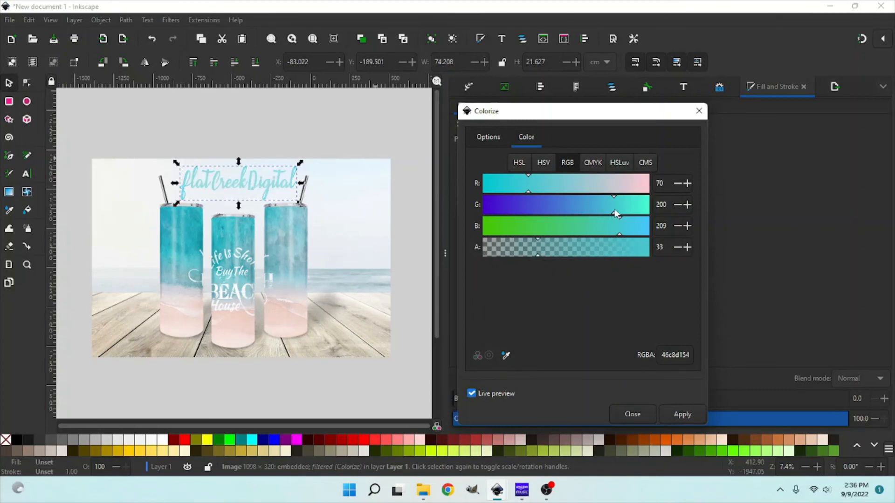
drag(614, 211, 609, 213)
click(674, 405)
click(286, 394)
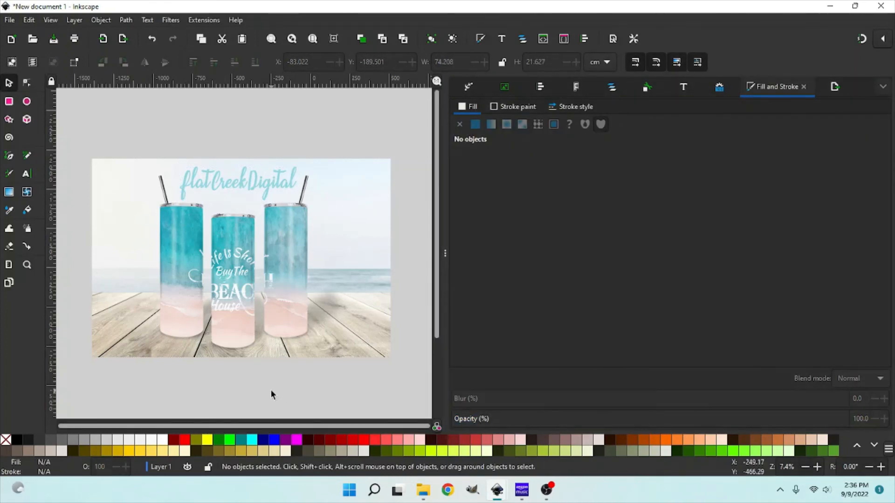